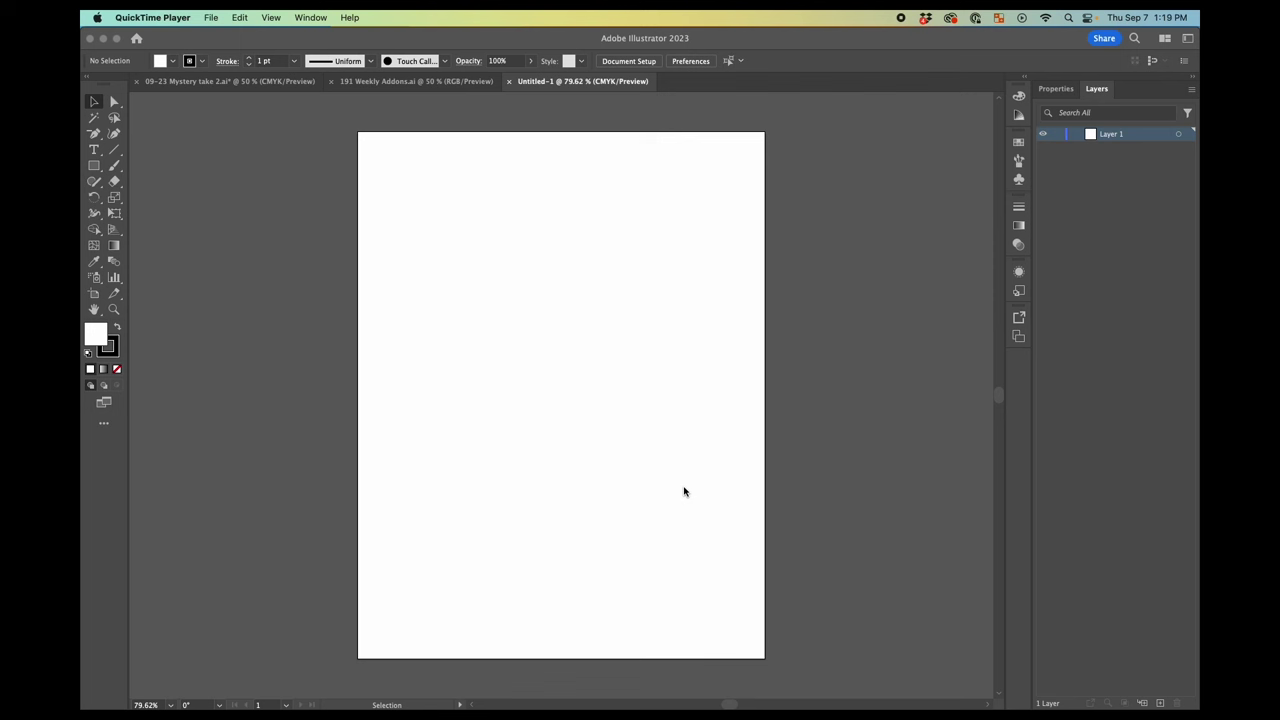
Start File > Place and browse to Dropbox > zResources > Artwork > zUnused artwork > spice-sweet folder
{"action": "scroll", "coordinate": [450, 248], "scroll_direction": "down", "scroll_amount": 1}
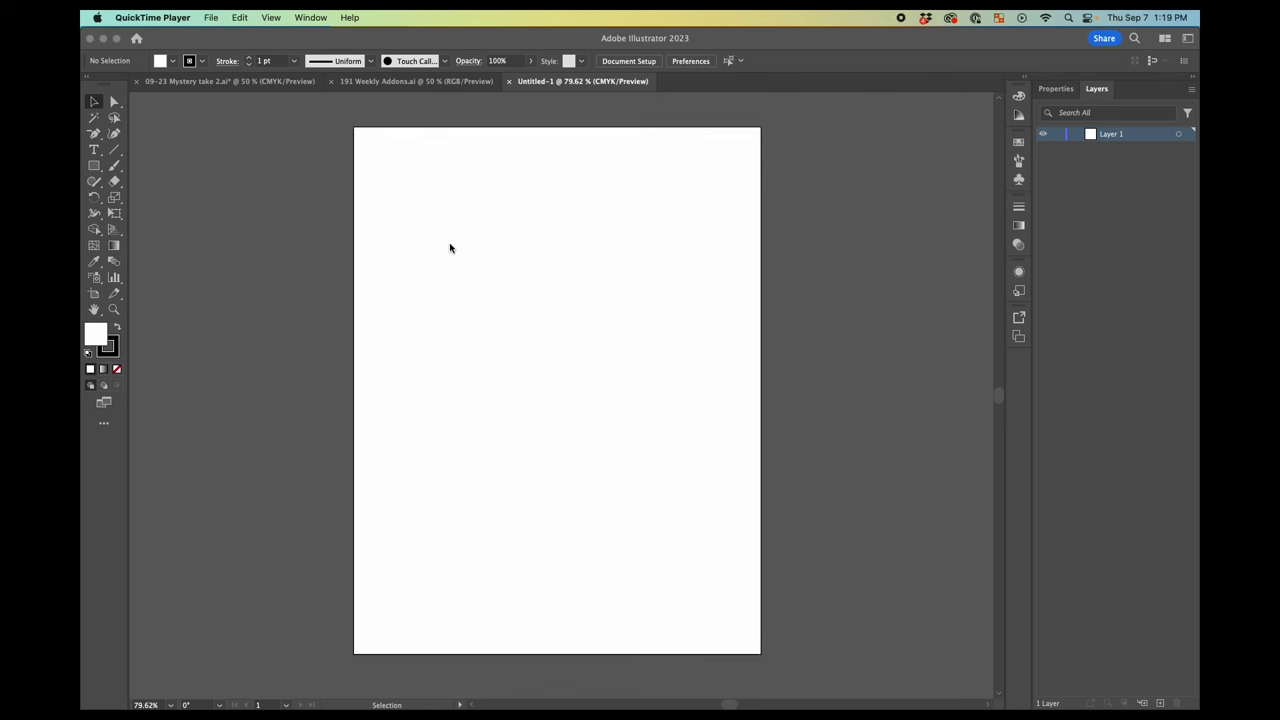
{"action": "left_click", "coordinate": [178, 17]}
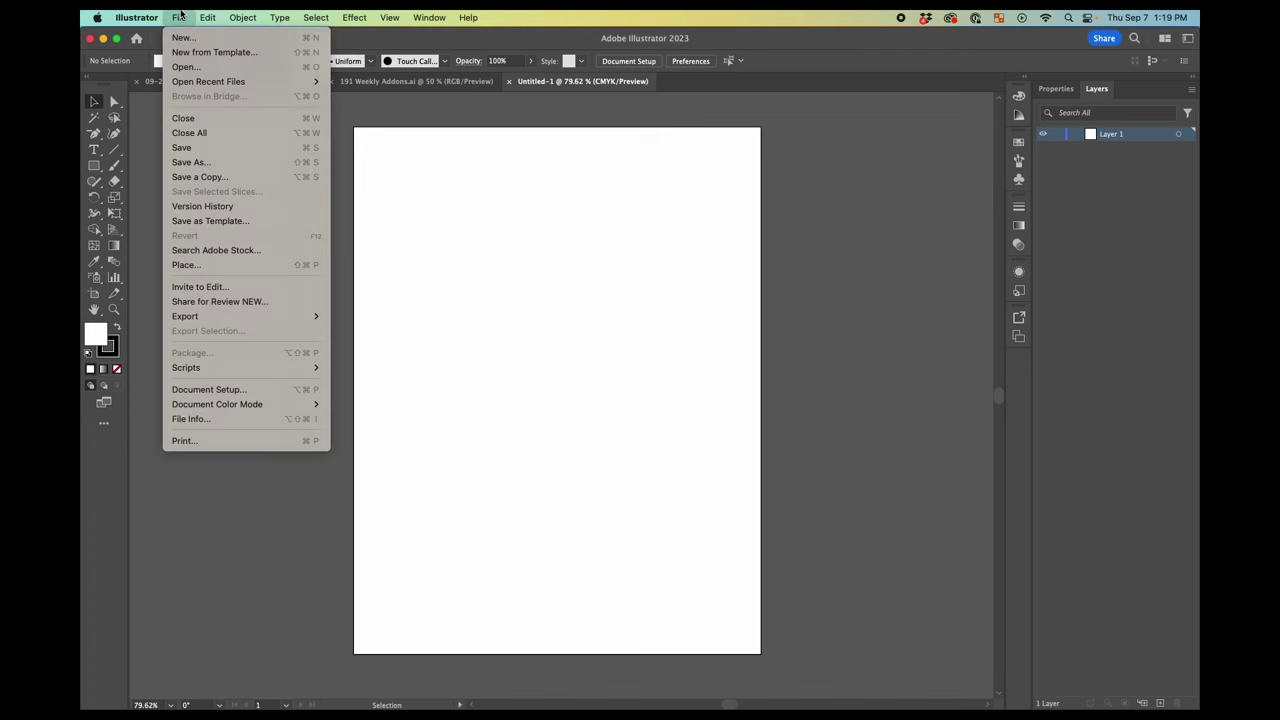
{"action": "left_click", "coordinate": [234, 265]}
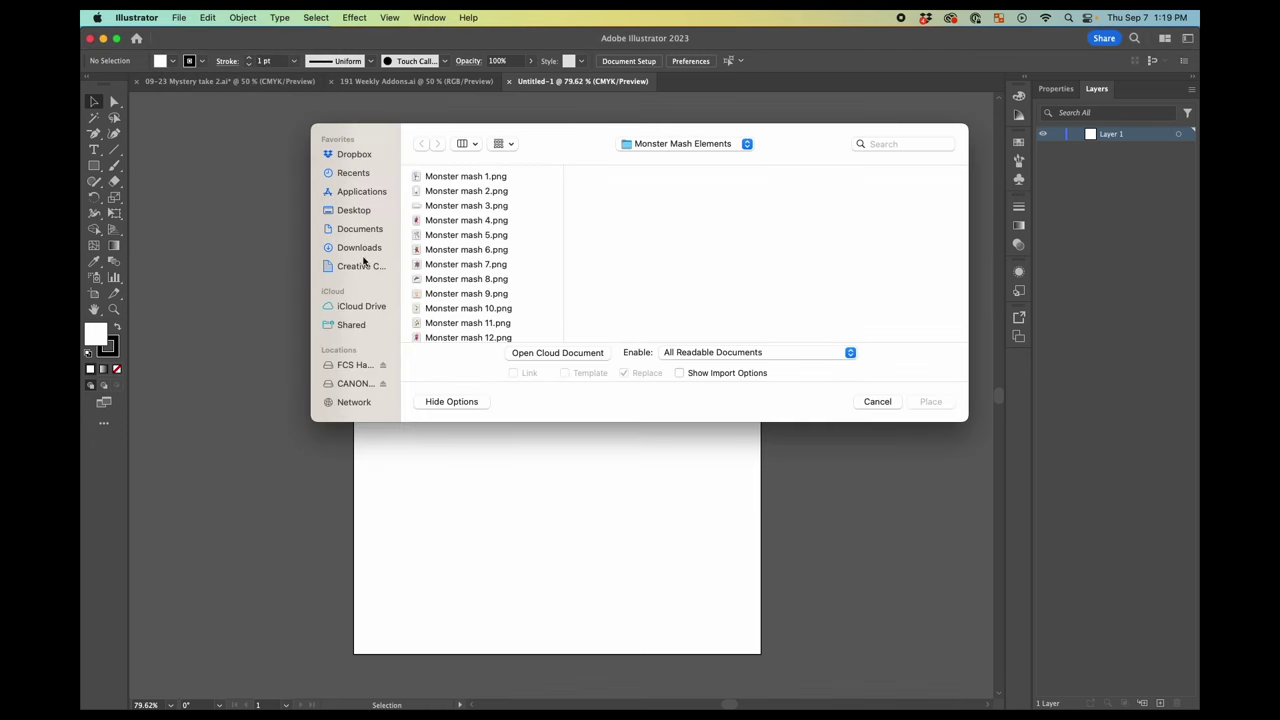
{"action": "left_click", "coordinate": [374, 210]}
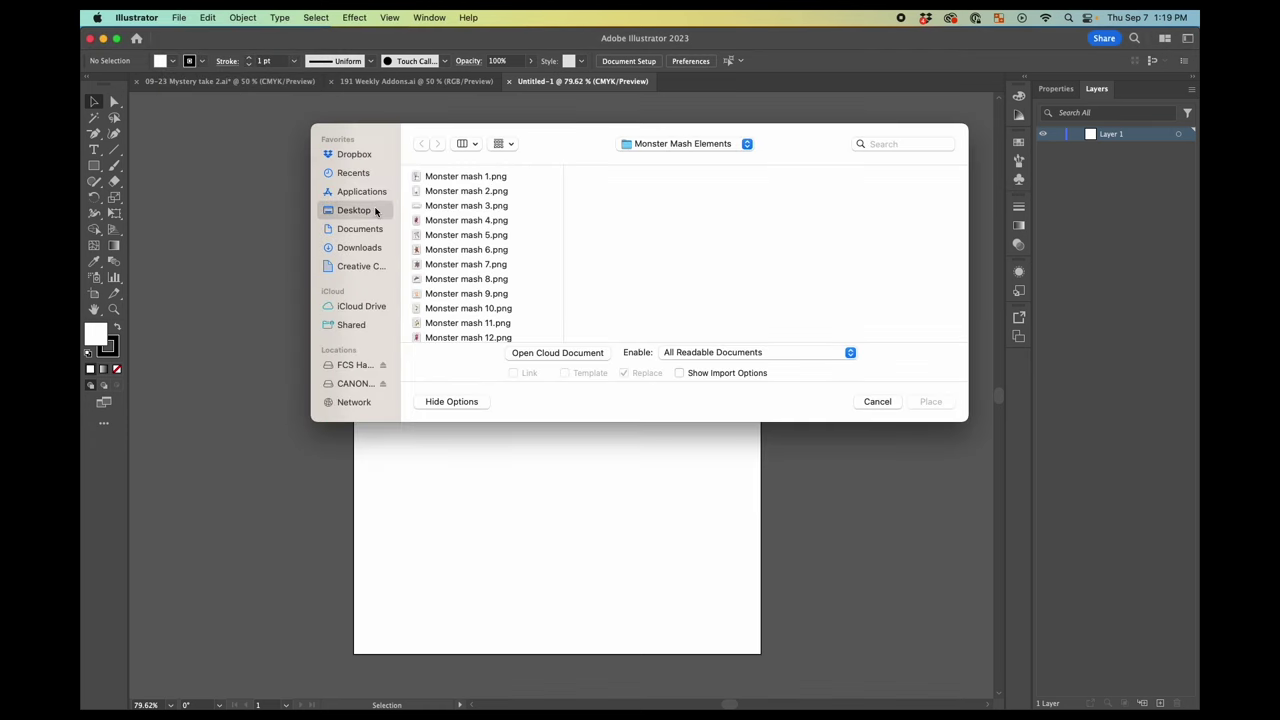
{"action": "left_click", "coordinate": [355, 156]}
{"action": "left_click", "coordinate": [450, 328]}
{"action": "left_click", "coordinate": [606, 191]}
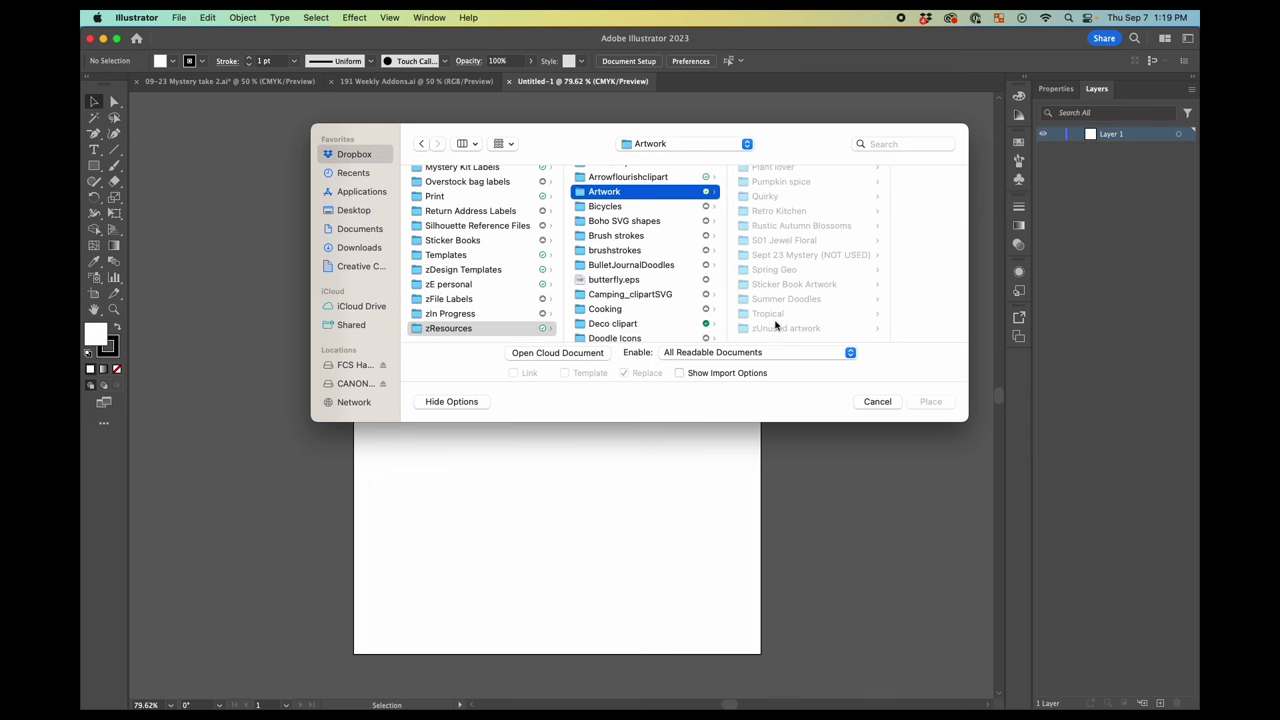
{"action": "left_click", "coordinate": [776, 327]}
{"action": "left_click", "coordinate": [730, 203]}
Select all 12 Spice-sweet pattern JPGs and place the first one on the artboard
{"action": "left_click", "coordinate": [875, 190]}
{"action": "scroll", "coordinate": [704, 249], "scroll_direction": "down", "scroll_amount": 2}
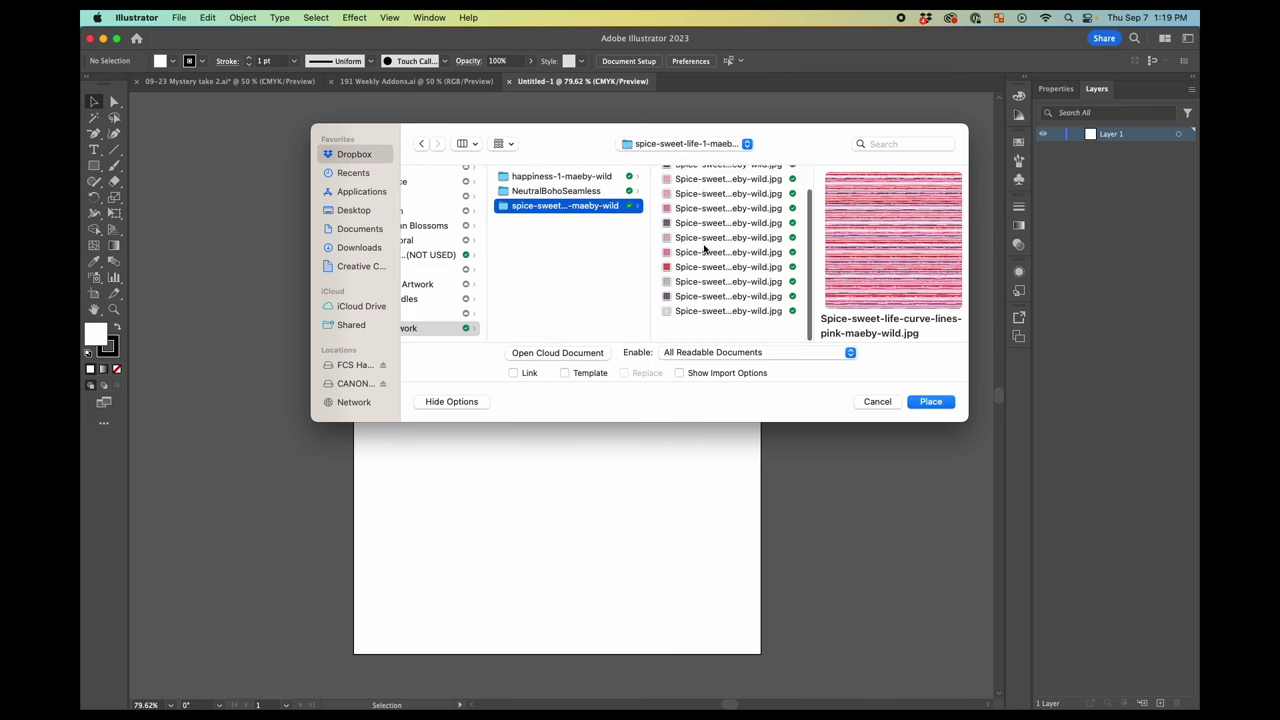
{"action": "key", "text": "super+a"}
{"action": "scroll", "coordinate": [720, 273], "scroll_direction": "up", "scroll_amount": 2}
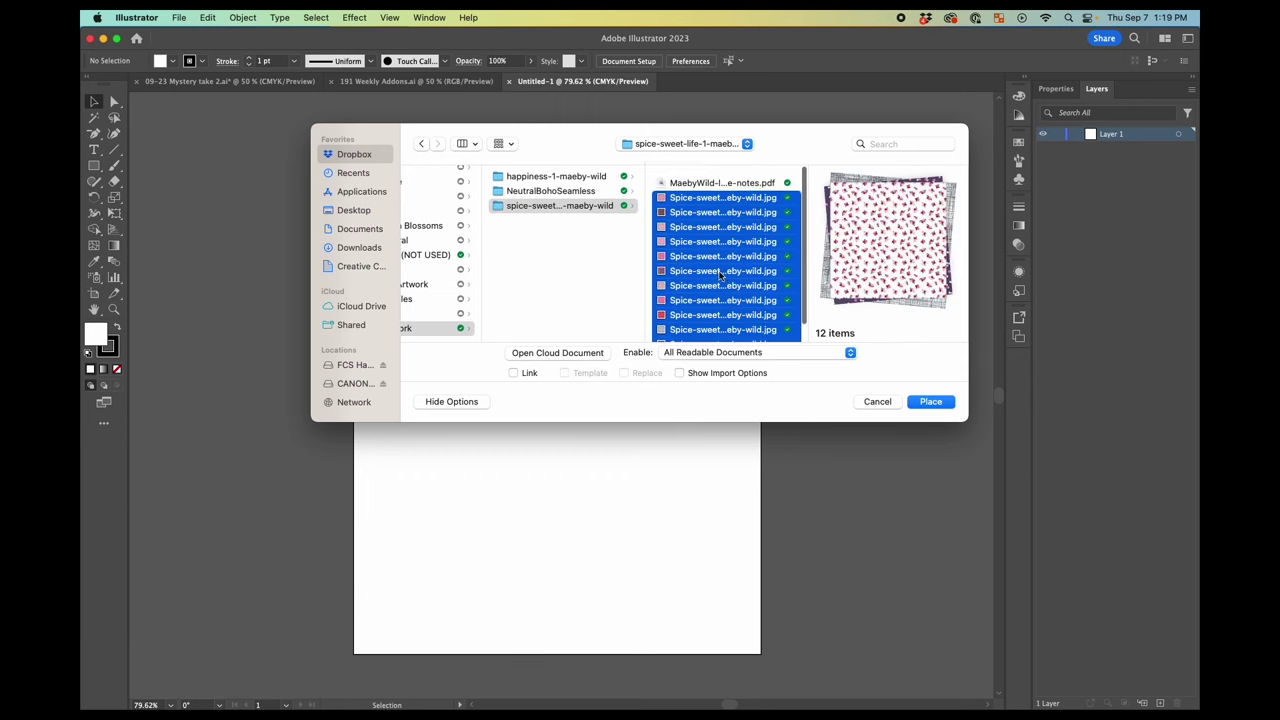
{"action": "left_click", "coordinate": [931, 401]}
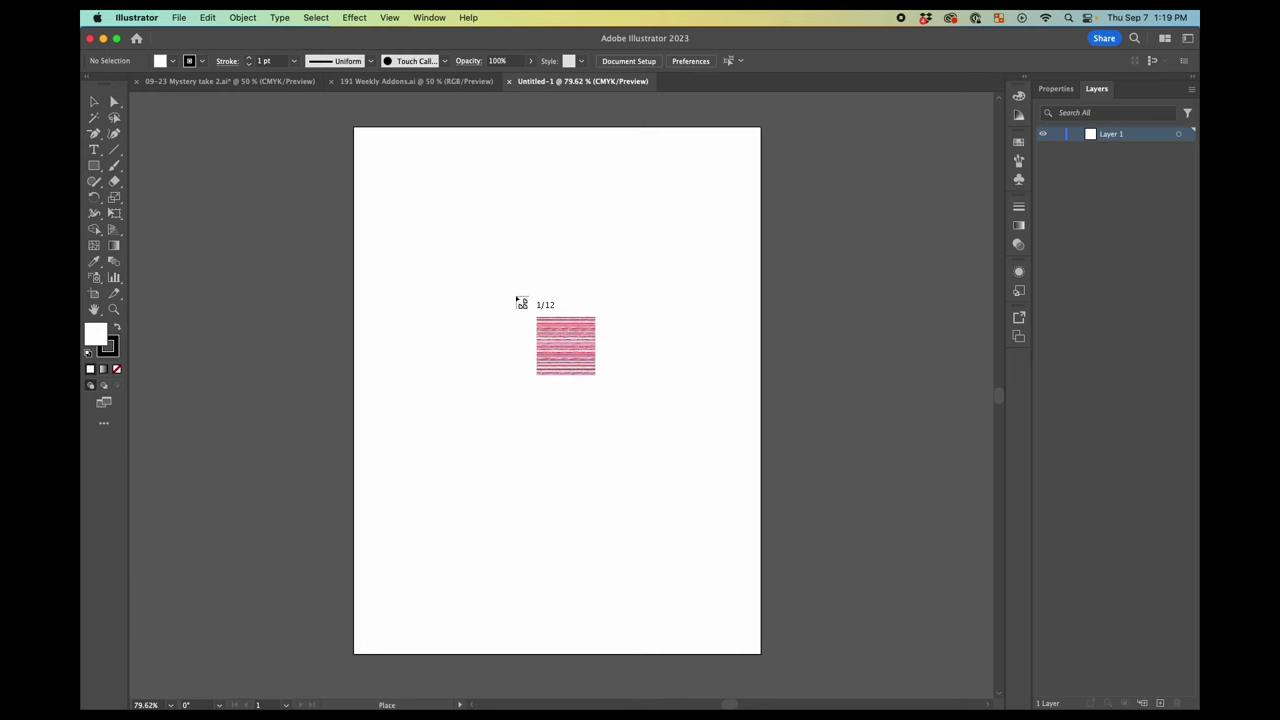
{"action": "left_click", "coordinate": [516, 296]}
Place two more pattern images and stagger the posy, purple and grid patterns
{"action": "left_click", "coordinate": [516, 296]}
{"action": "left_click", "coordinate": [516, 296]}
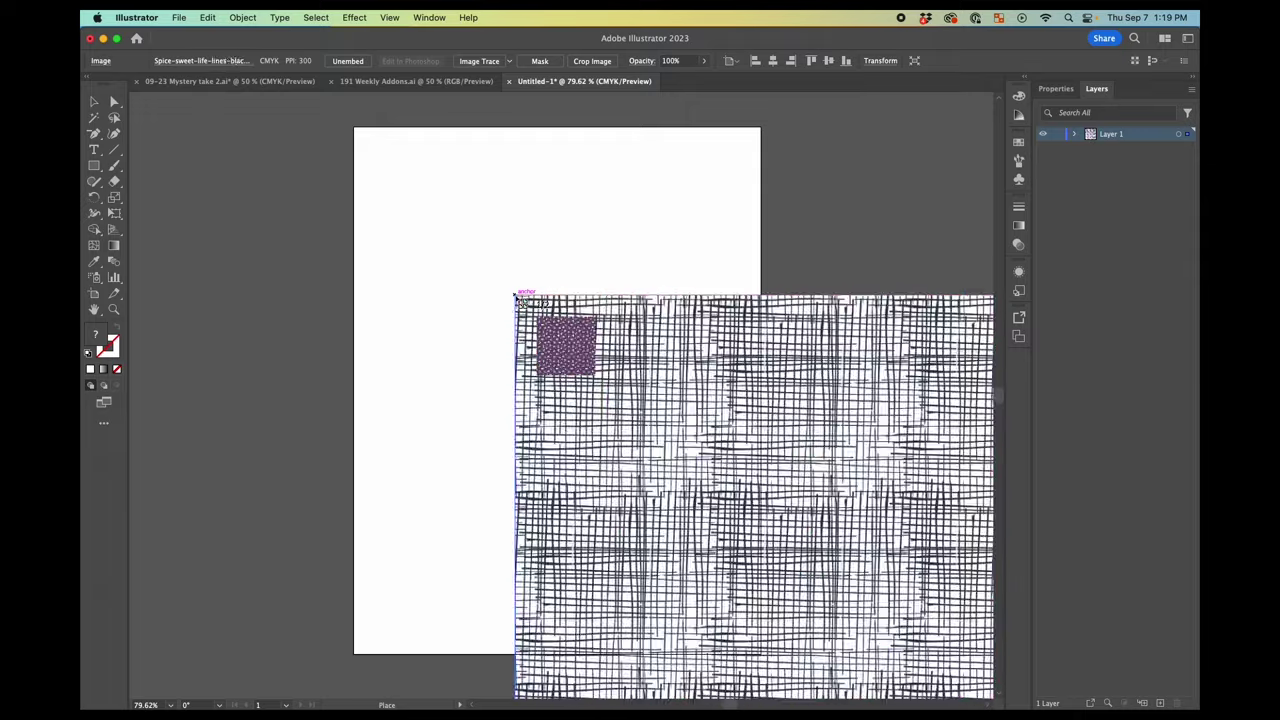
{"action": "left_click", "coordinate": [516, 296]}
{"action": "left_click", "coordinate": [516, 296]}
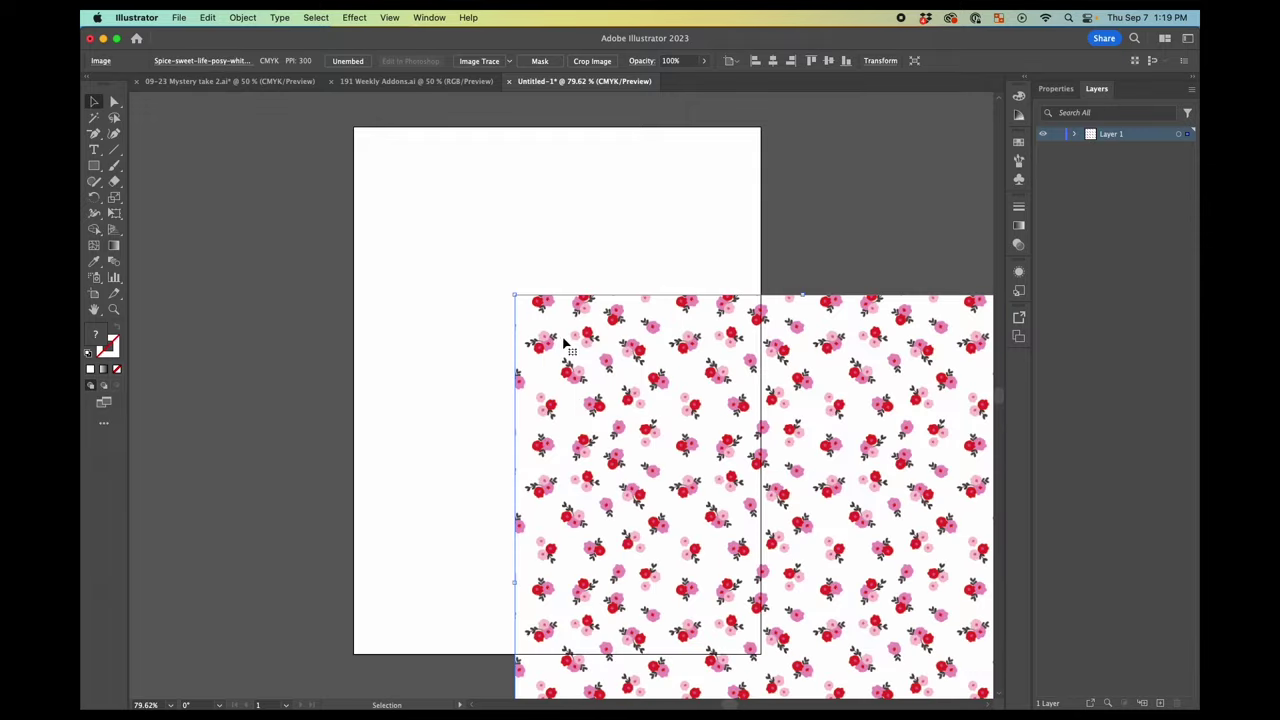
{"action": "left_click_drag", "start_coordinate": [566, 343], "coordinate": [606, 400]}
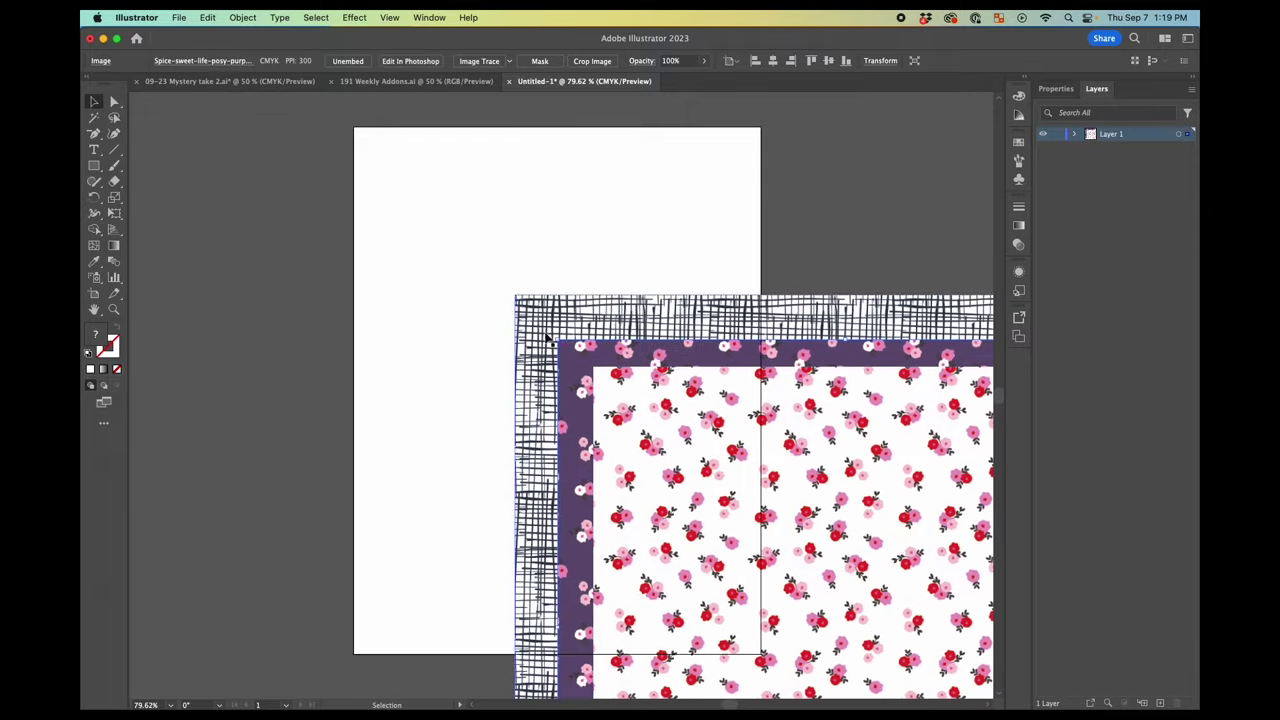
{"action": "left_click_drag", "start_coordinate": [548, 338], "coordinate": [521, 376]}
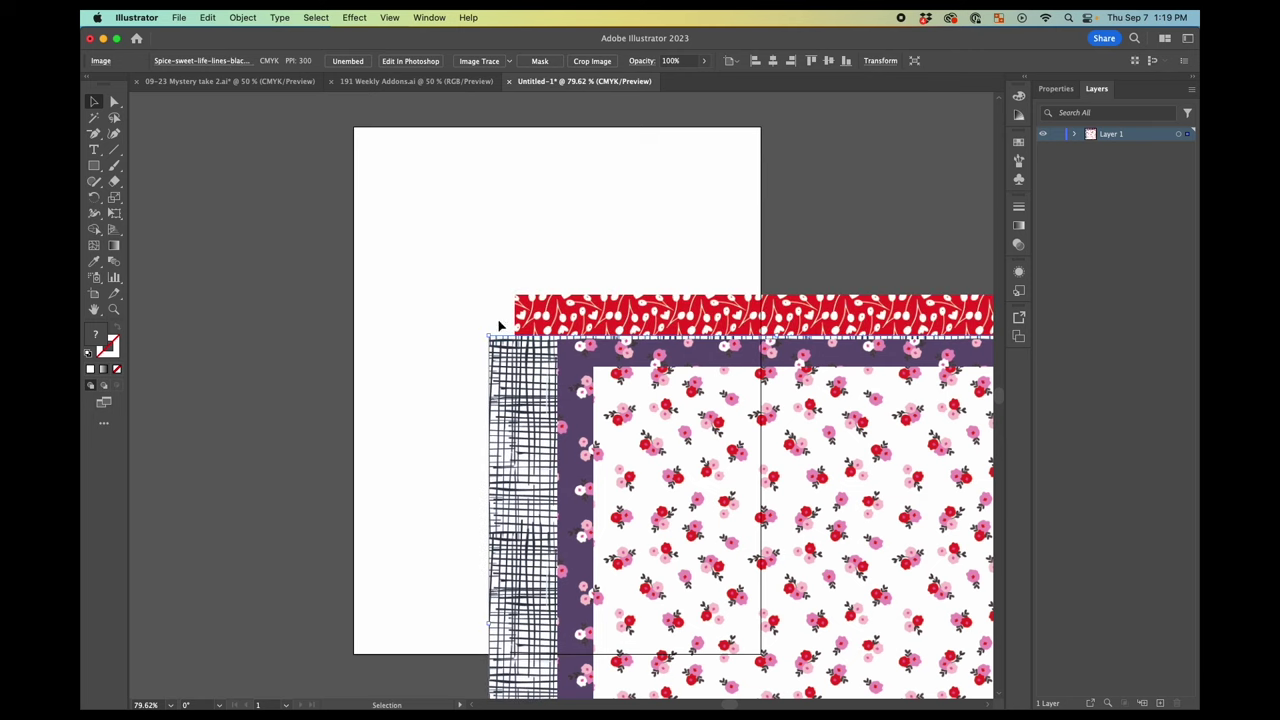
Set the document units to inches in the Properties panel
{"action": "left_click", "coordinate": [93, 165]}
{"action": "left_click", "coordinate": [93, 102]}
{"action": "left_click", "coordinate": [1052, 88]}
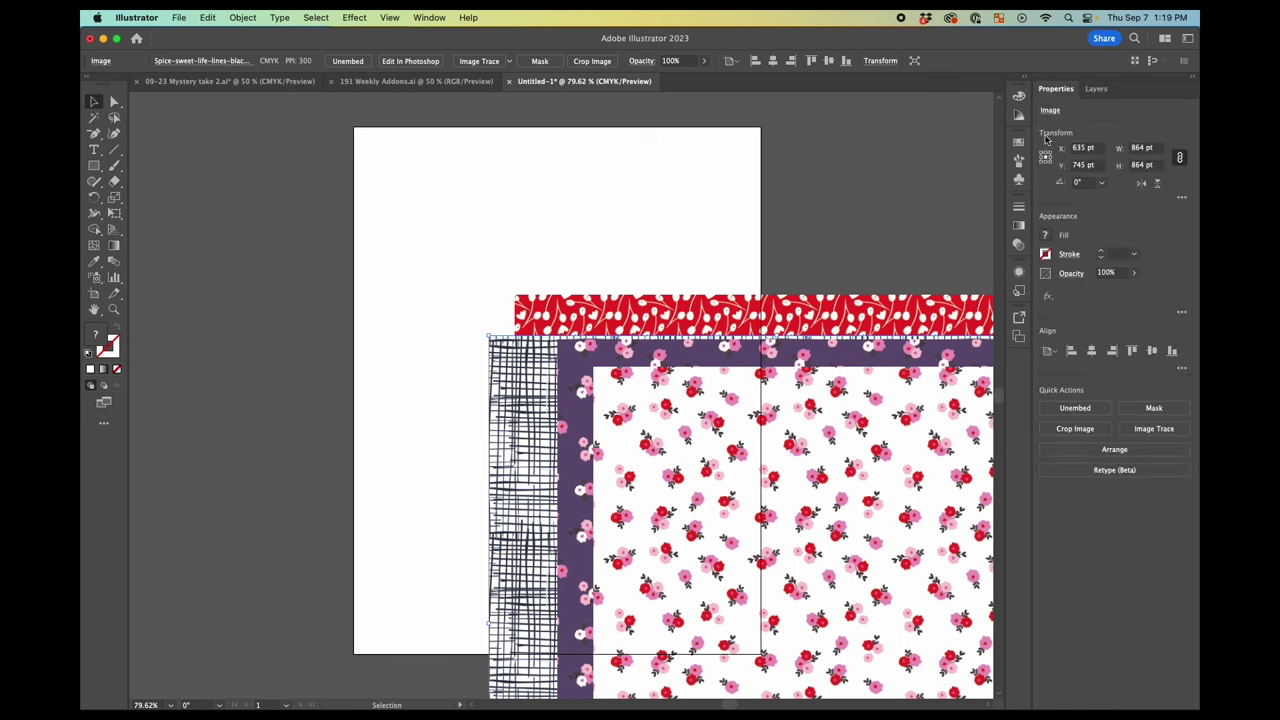
{"action": "left_click", "coordinate": [936, 152]}
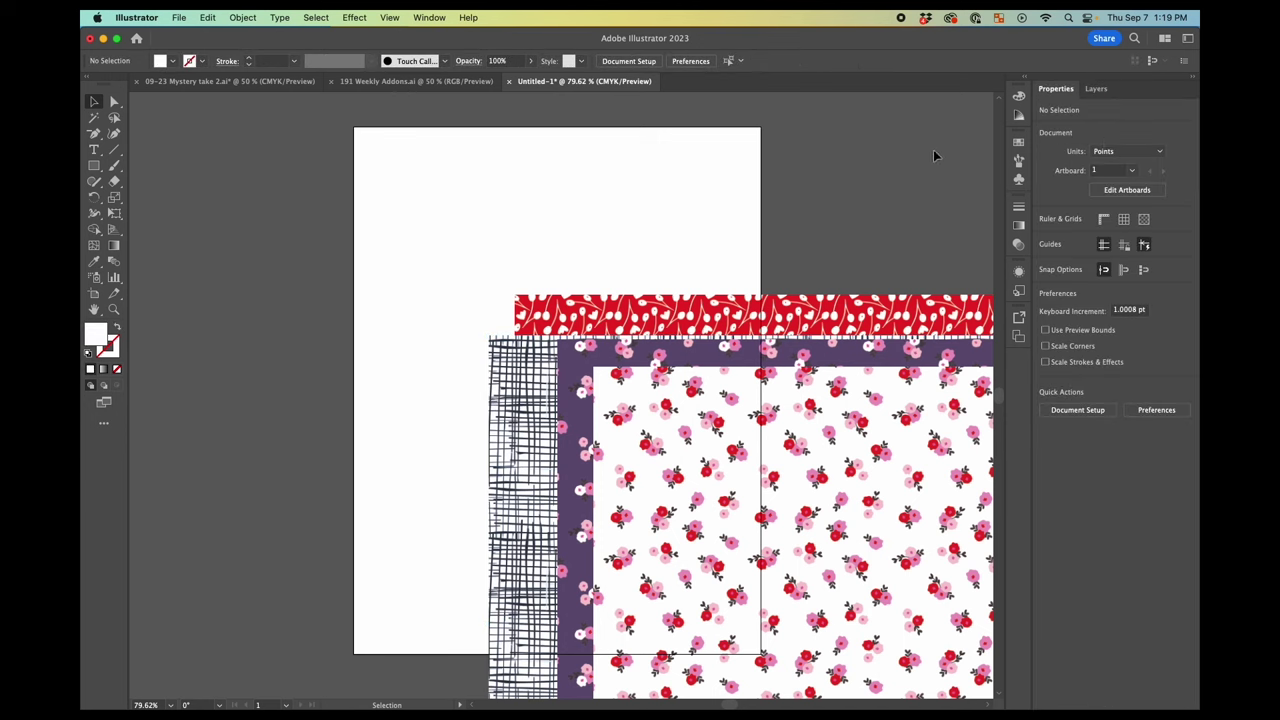
{"action": "left_click", "coordinate": [1114, 151]}
{"action": "left_click", "coordinate": [1114, 208]}
Draw a 1 in circle near the top left of the artboard with the Ellipse tool
{"action": "left_click_drag", "start_coordinate": [93, 165], "coordinate": [150, 197]}
{"action": "left_click_drag", "start_coordinate": [433, 183], "coordinate": [474, 231]}
{"action": "left_click", "coordinate": [242, 17]}
{"action": "mouse_move", "coordinate": [249, 37]}
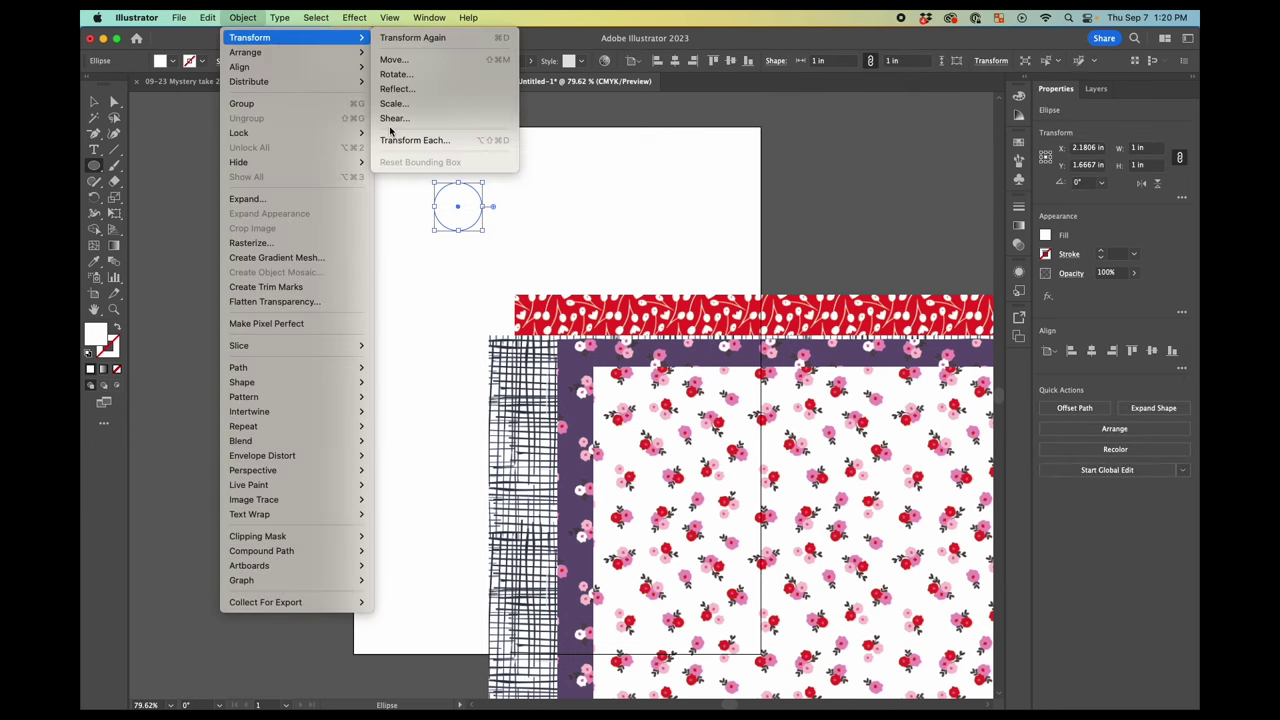
Use Transform Each to move the circle 1 in right at 100% scale, then undo the repeats
{"action": "left_click", "coordinate": [435, 140]}
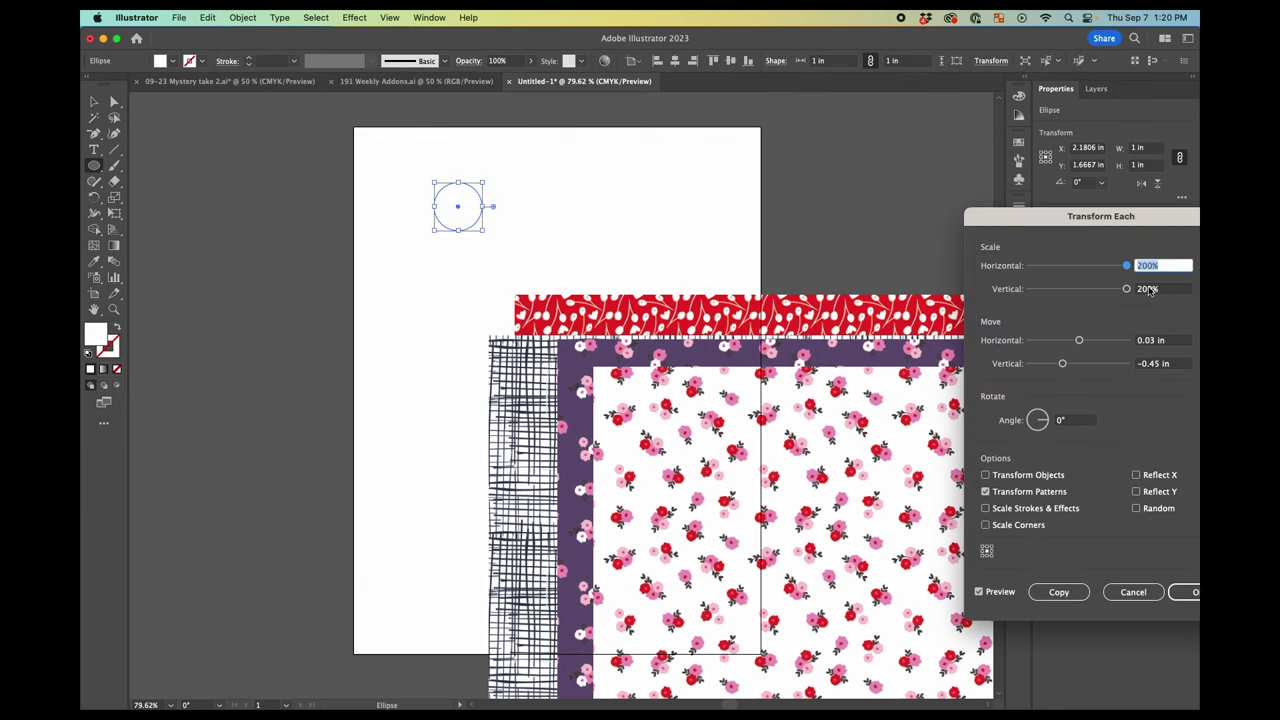
{"action": "type", "text": "100"}
{"action": "key", "text": "Tab"}
{"action": "type", "text": "100"}
{"action": "key", "text": "Tab"}
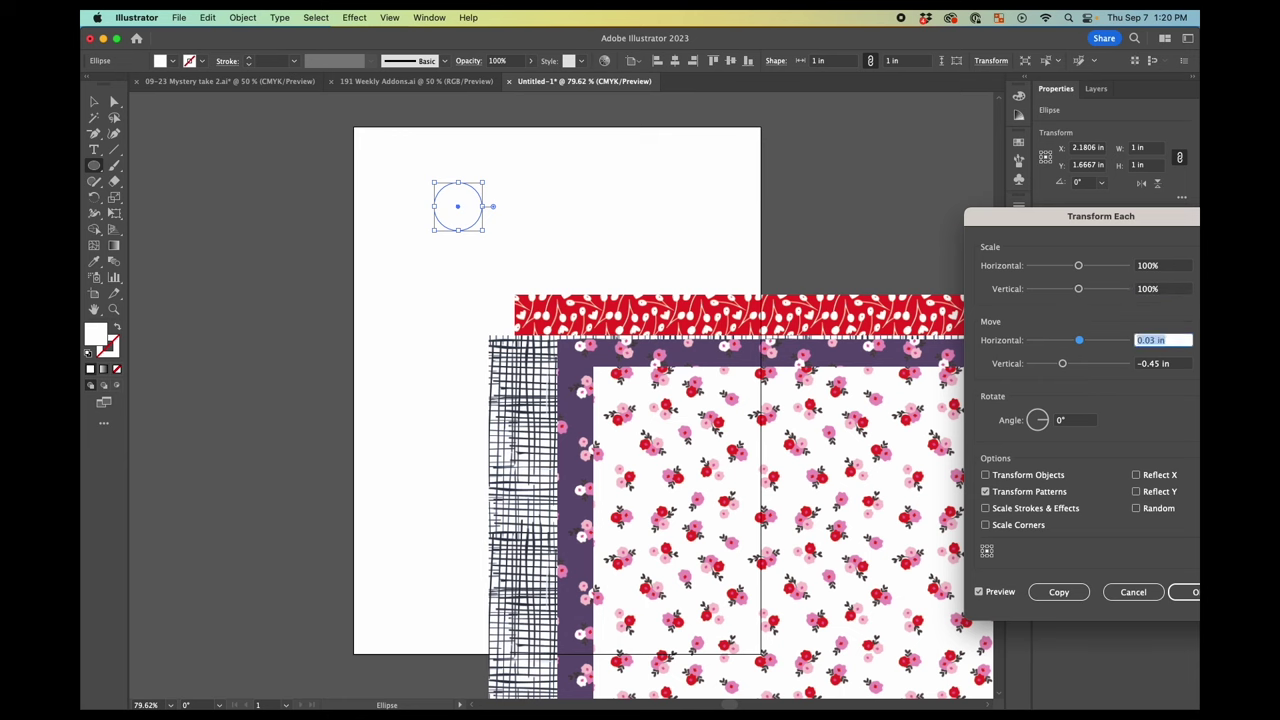
{"action": "type", "text": "1"}
{"action": "key", "text": "Tab"}
{"action": "type", "text": "0"}
{"action": "key", "text": "Tab"}
{"action": "key", "text": "Return"}
{"action": "key", "text": "super+d"}
{"action": "key", "text": "super+d"}
{"action": "key", "text": "super+d"}
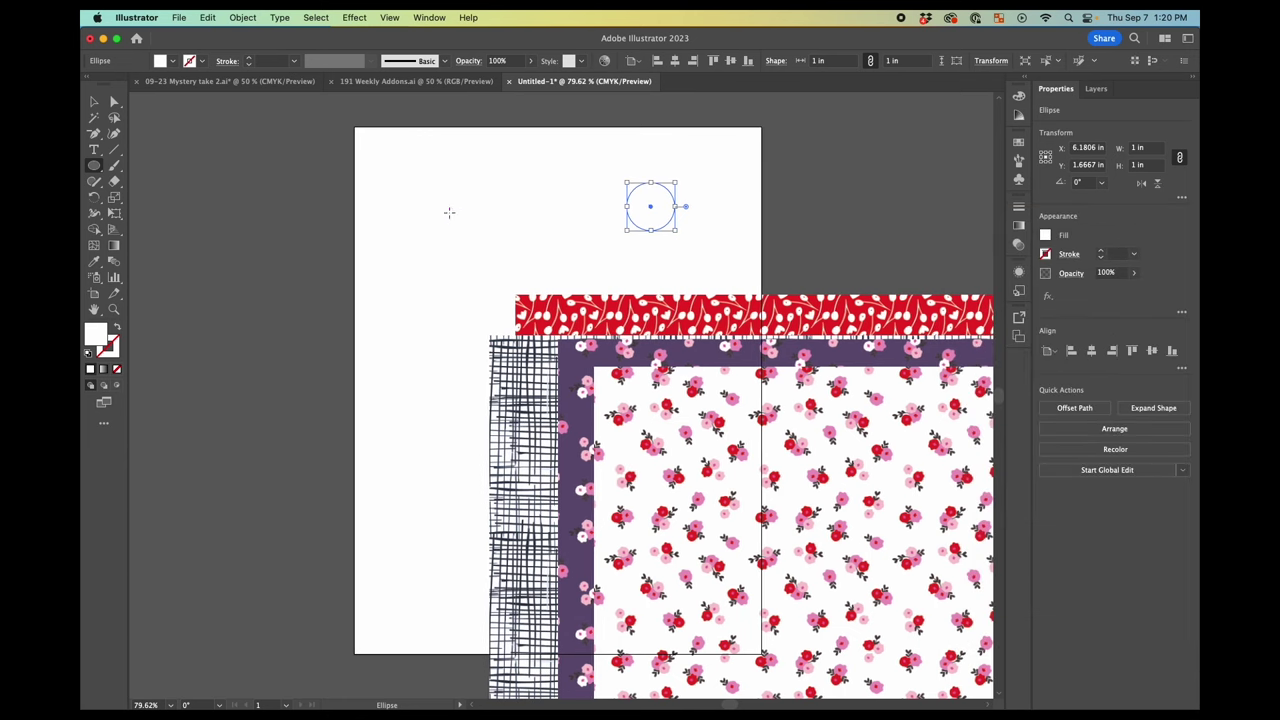
{"action": "key", "text": "v"}
{"action": "key", "text": "super+z"}
{"action": "key", "text": "super+z"}
{"action": "key", "text": "super+z"}
{"action": "key", "text": "super+z"}
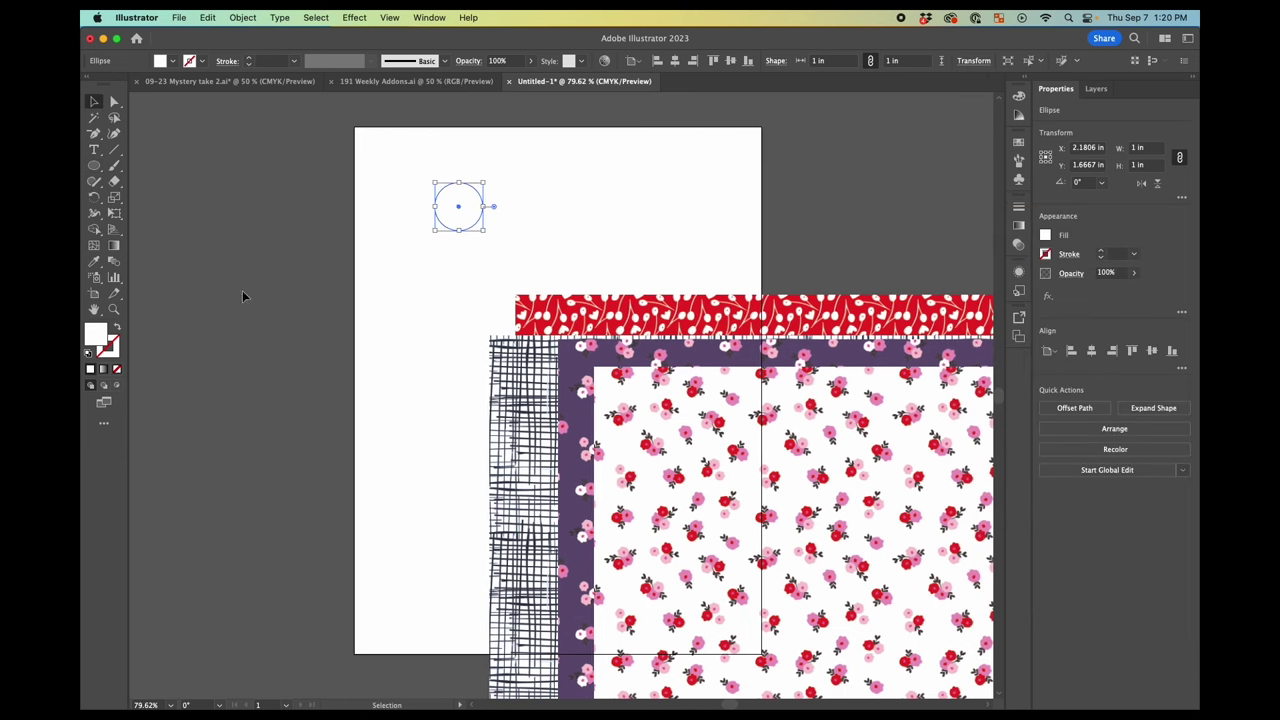
Fill the circle with dark purple and a 1 in copy with red, both sampled from the patterns
{"action": "key", "text": "i"}
{"action": "left_click", "coordinate": [598, 376]}
{"action": "key", "text": "v"}
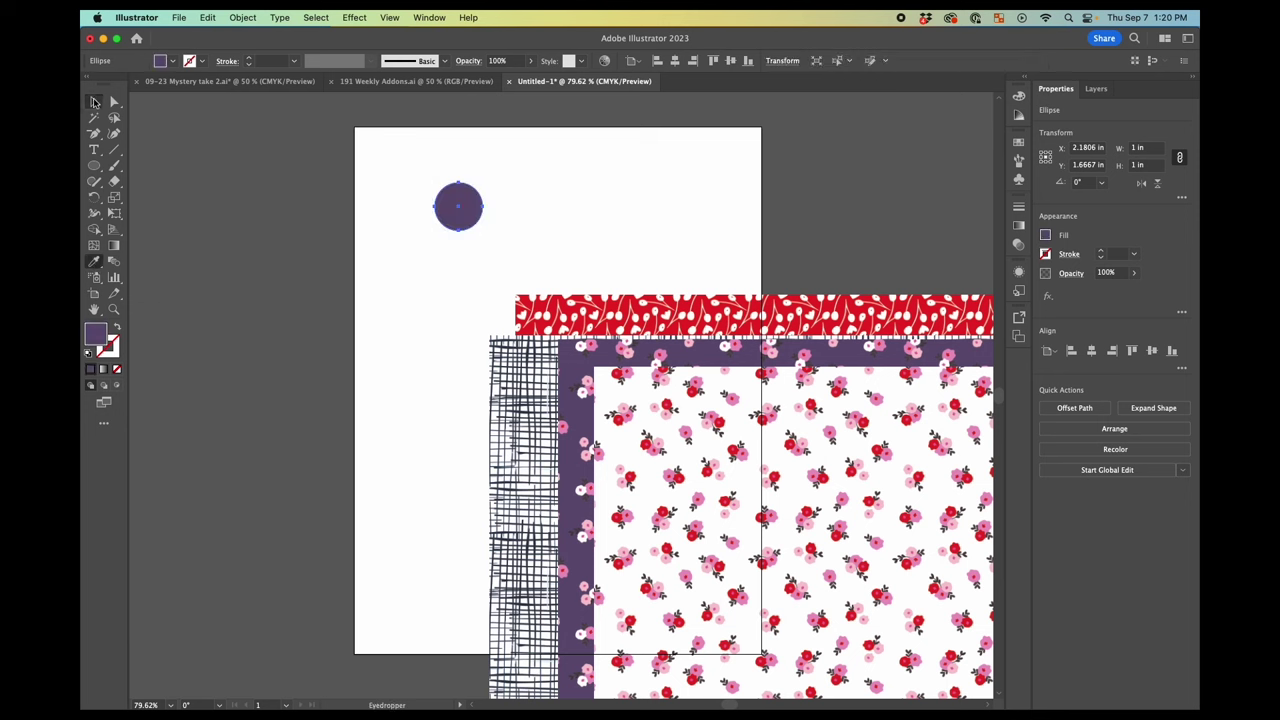
{"action": "key", "text": "super+d"}
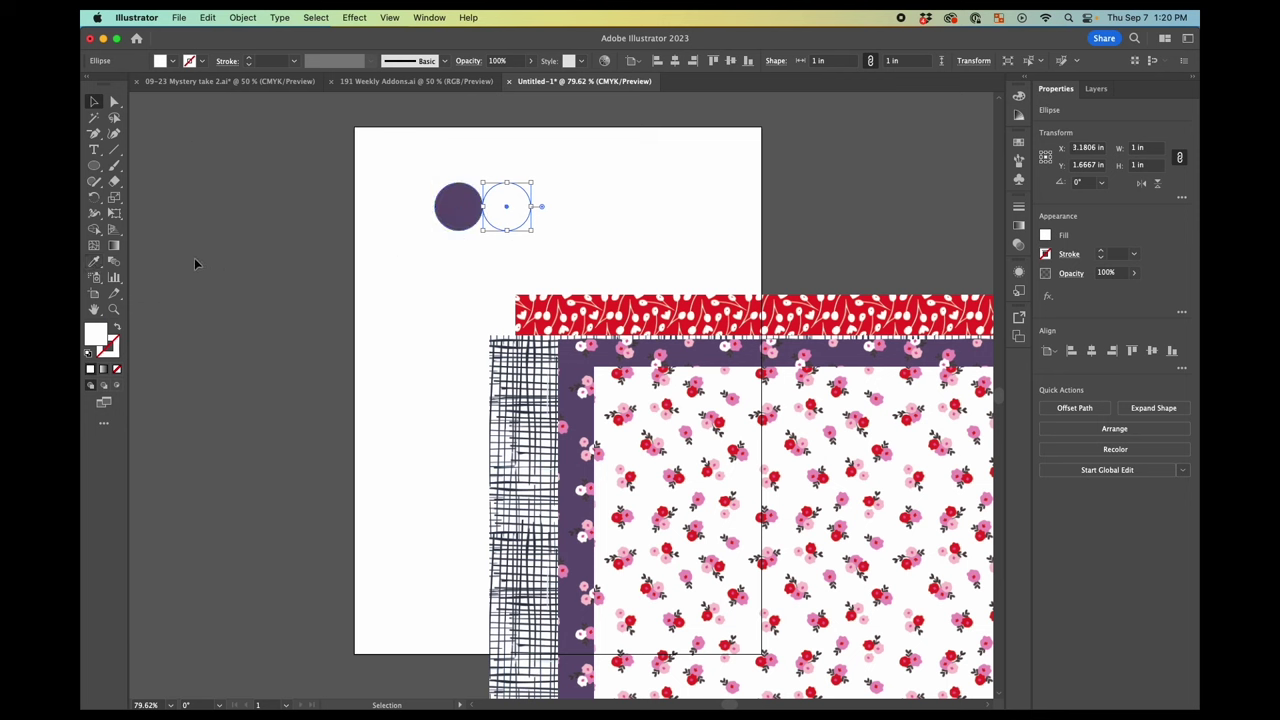
{"action": "key", "text": "i"}
{"action": "left_click", "coordinate": [563, 296]}
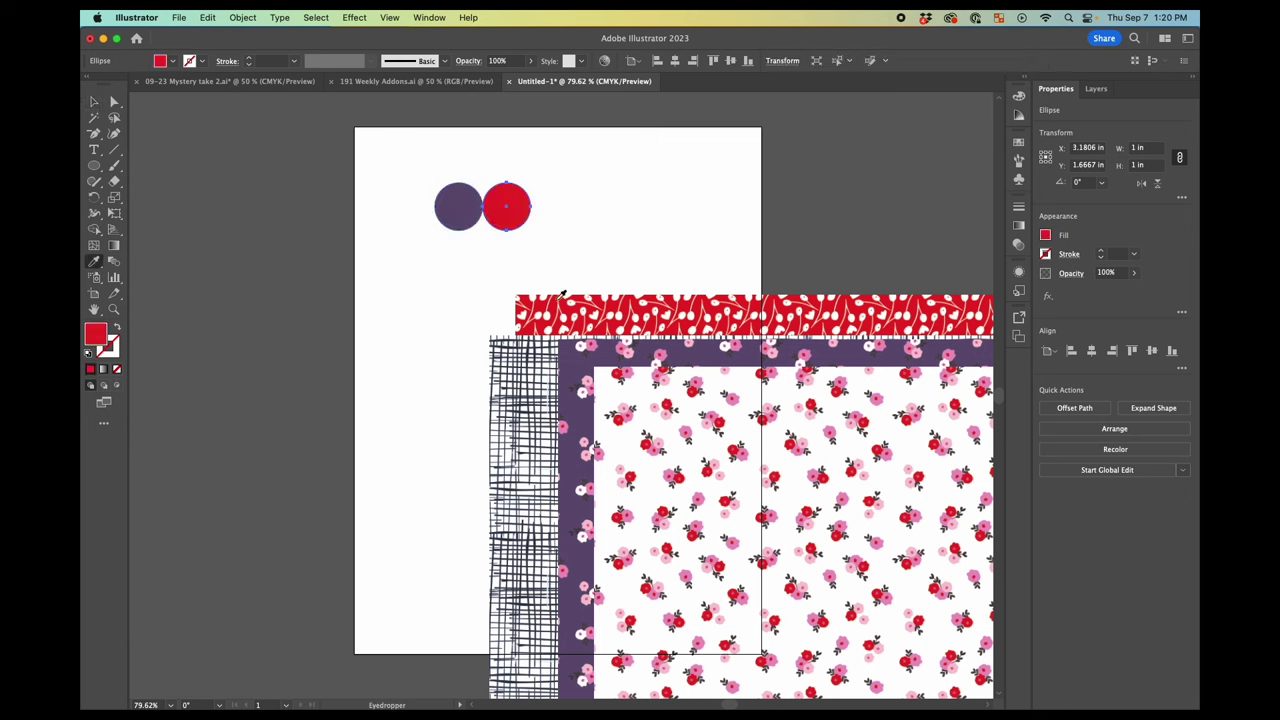
{"action": "key", "text": "v"}
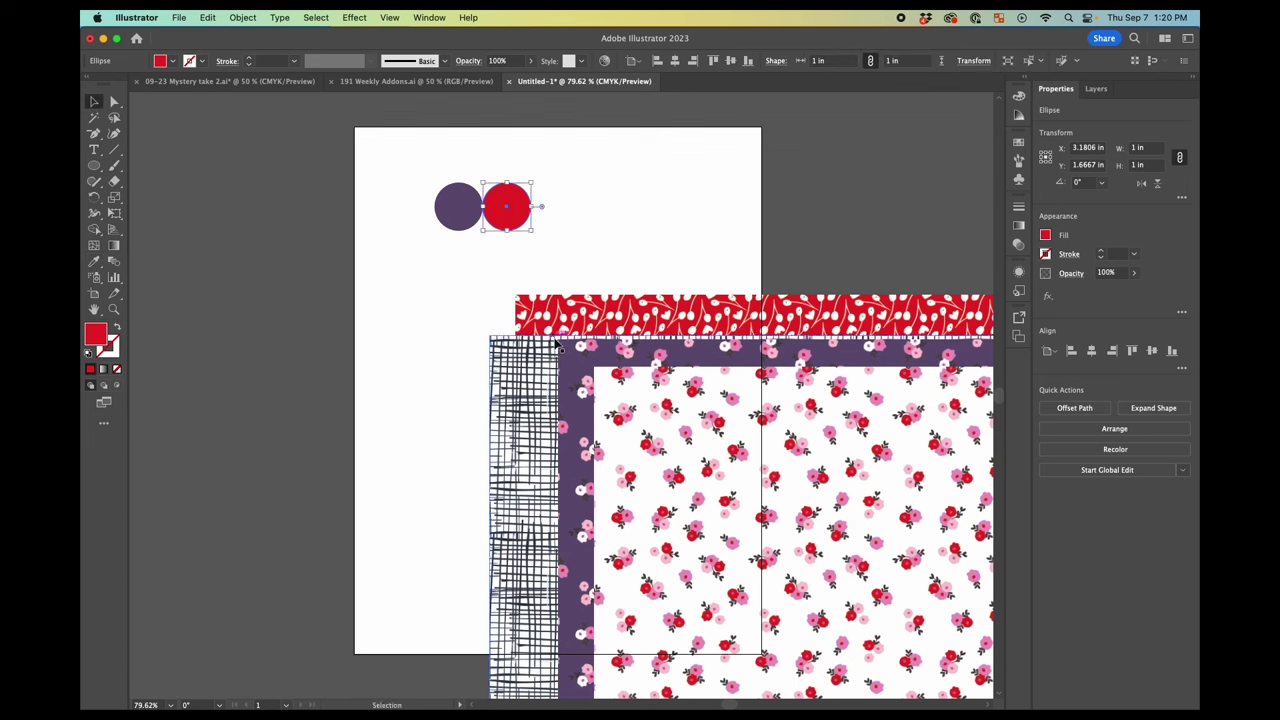
Move the red leaves image beside the grid and add a third circle filled with magenta
{"action": "left_click_drag", "start_coordinate": [555, 338], "coordinate": [427, 368]}
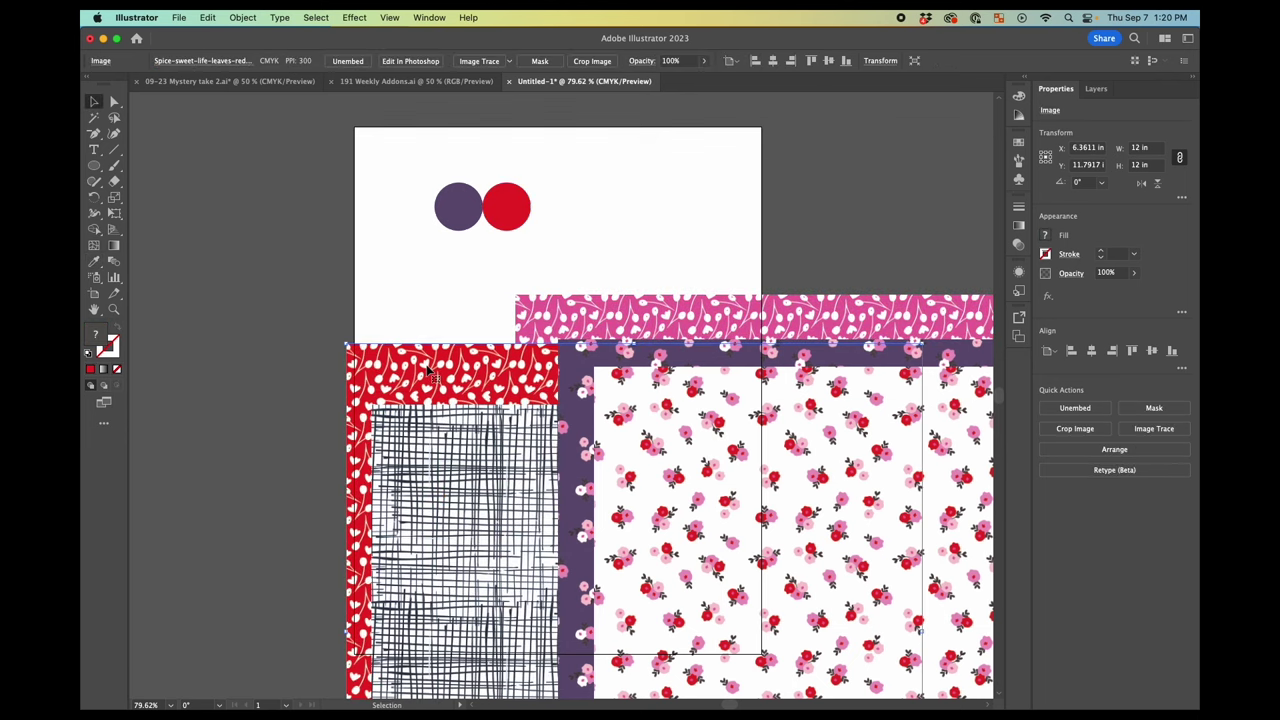
{"action": "key", "text": "l"}
{"action": "left_click_drag", "start_coordinate": [531, 183], "coordinate": [578, 230]}
{"action": "key", "text": "i"}
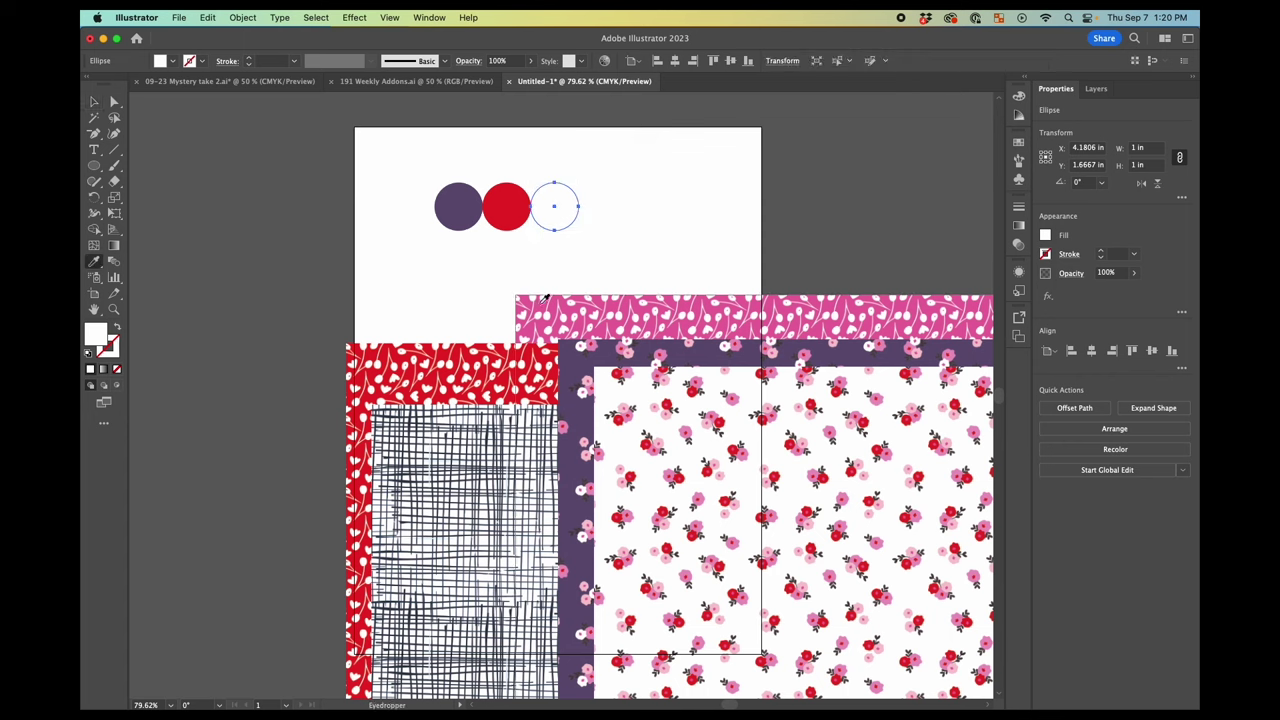
{"action": "left_click", "coordinate": [556, 302]}
{"action": "left_click", "coordinate": [94, 101]}
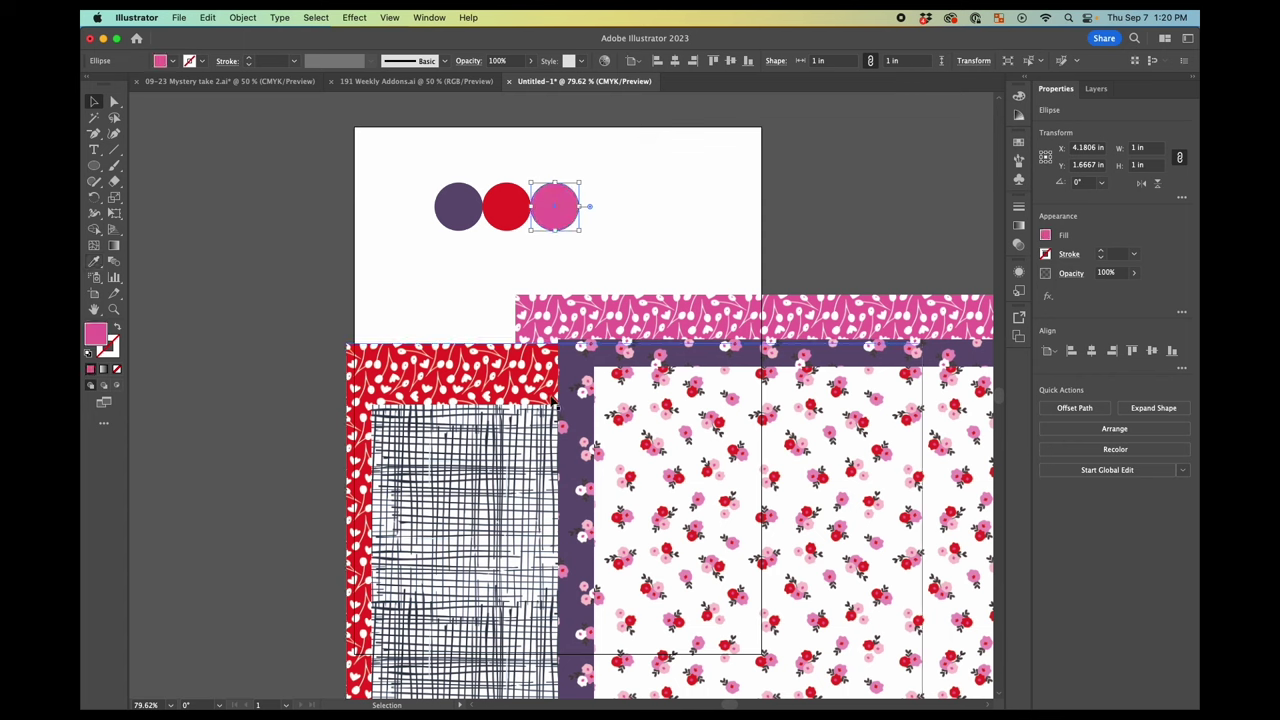
Rearrange the white floral, purple floral, pink hearts and top floral images on the artboard
{"action": "left_click_drag", "start_coordinate": [674, 444], "coordinate": [785, 500]}
{"action": "left_click_drag", "start_coordinate": [610, 380], "coordinate": [538, 472]}
{"action": "left_click_drag", "start_coordinate": [615, 329], "coordinate": [327, 374]}
{"action": "left_click_drag", "start_coordinate": [648, 312], "coordinate": [634, 286]}
Add a fourth circle filled with pale pink sampled from a pattern
{"action": "key", "text": "l"}
{"action": "left_click_drag", "start_coordinate": [578, 183], "coordinate": [627, 230]}
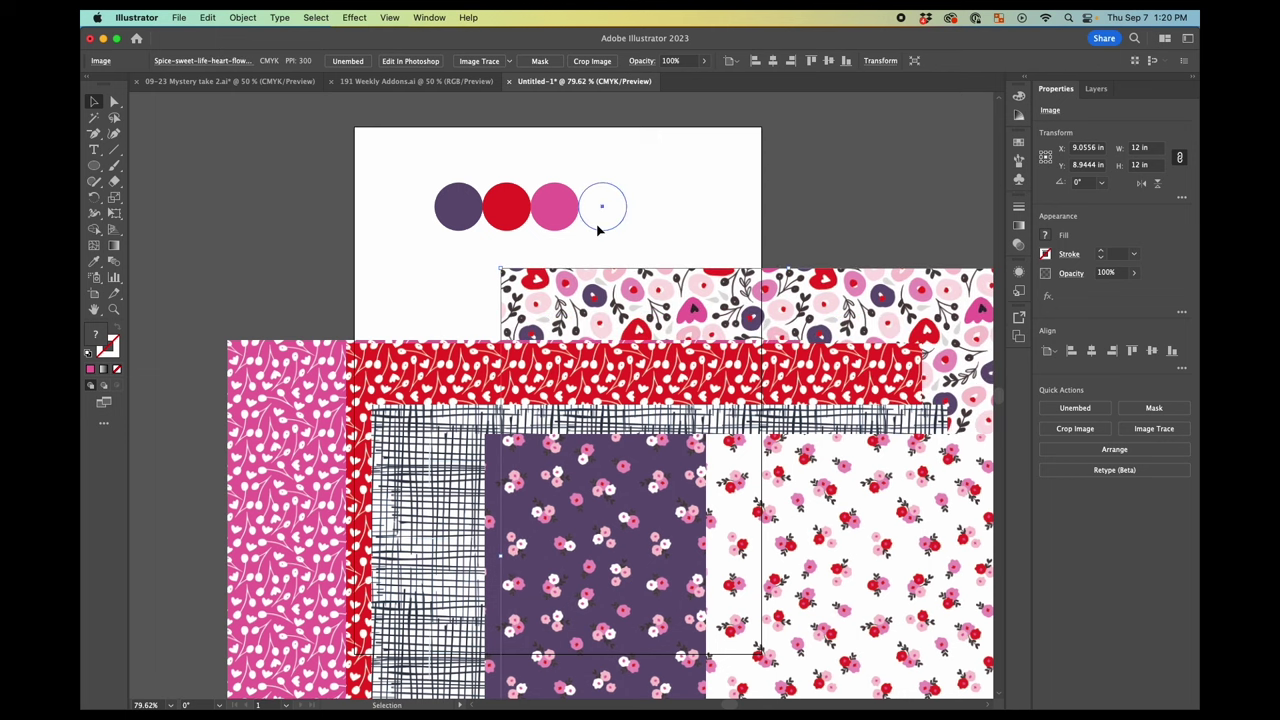
{"action": "key", "text": "v"}
{"action": "left_click", "coordinate": [94, 261]}
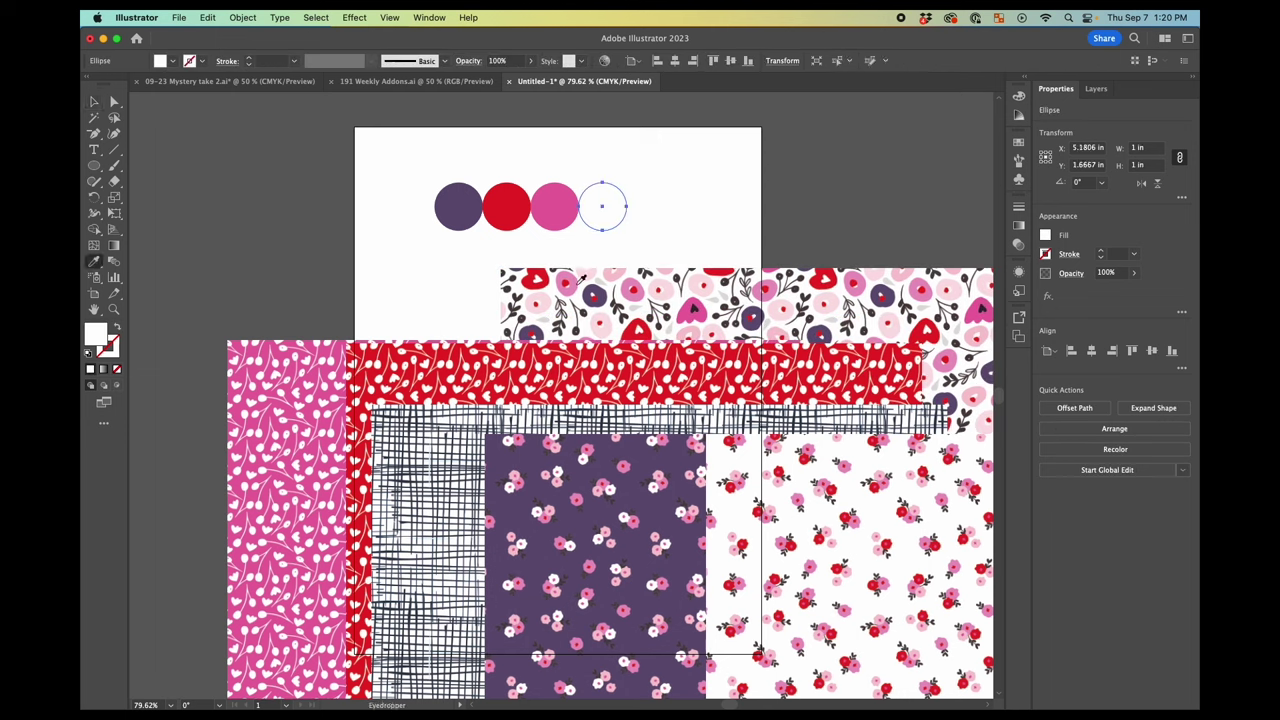
{"action": "left_click", "coordinate": [655, 283]}
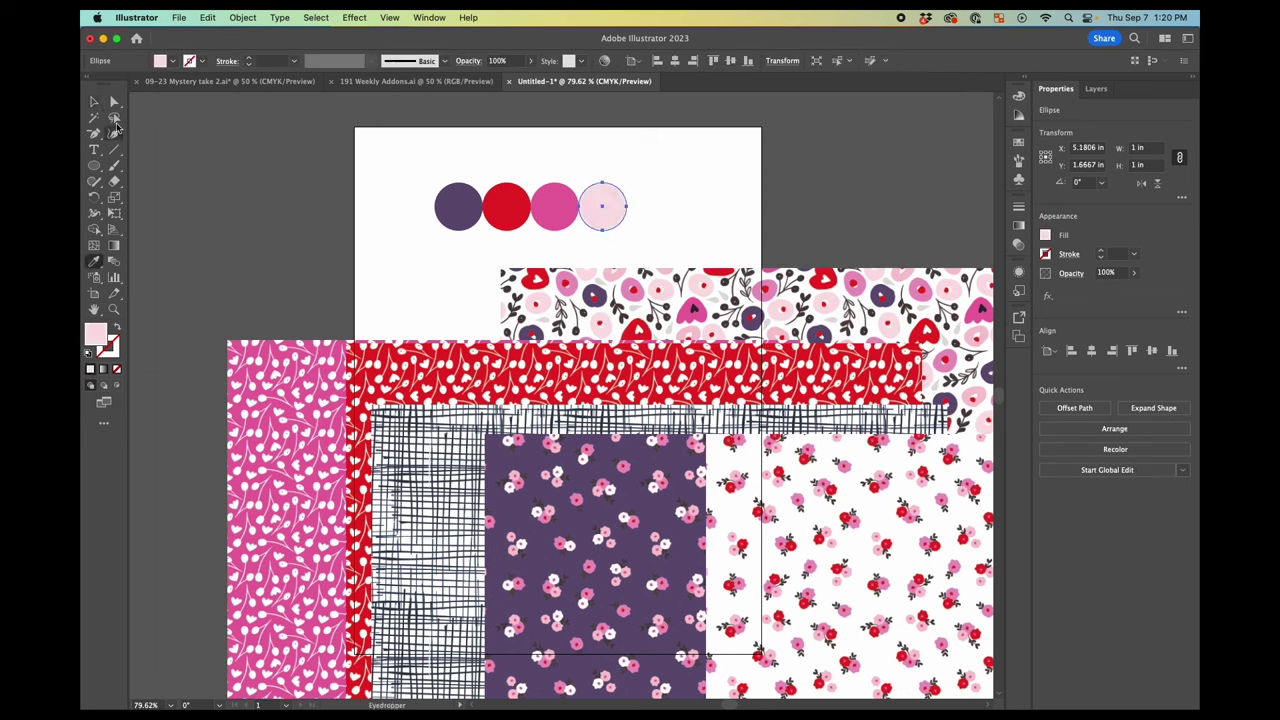
{"action": "key", "text": "v"}
Move the purple floral image upper left and add a fifth circle filled with coral
{"action": "left_click", "coordinate": [600, 310]}
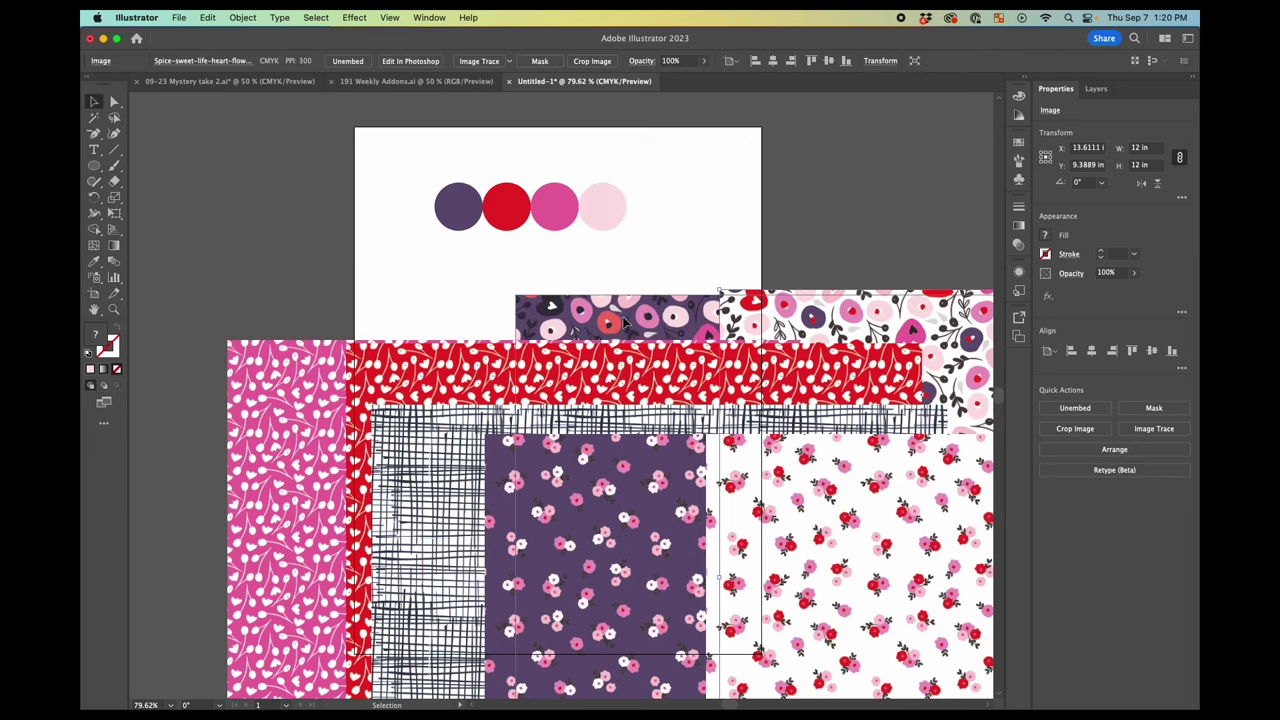
{"action": "left_click_drag", "start_coordinate": [600, 310], "coordinate": [510, 310]}
{"action": "key", "text": "l"}
{"action": "left_click_drag", "start_coordinate": [626, 183], "coordinate": [675, 231]}
{"action": "key", "text": "i"}
{"action": "left_click", "coordinate": [678, 318]}
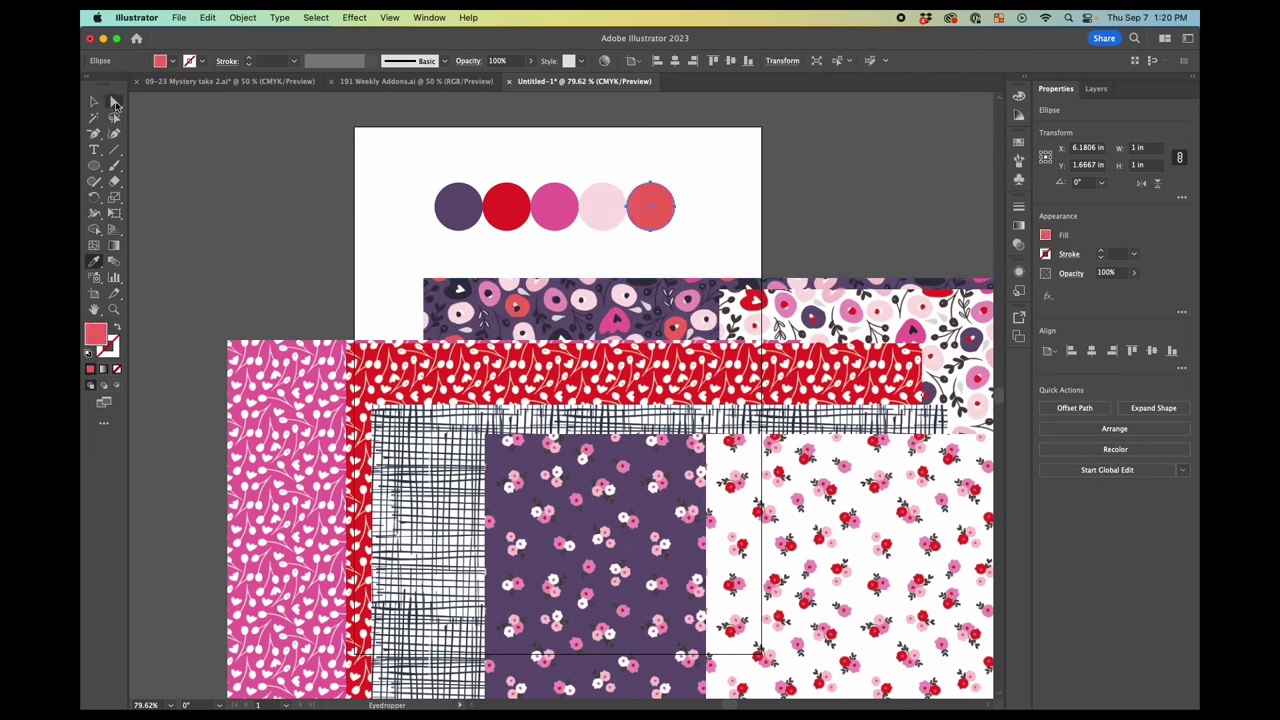
{"action": "key", "text": "v"}
Move the heart floral image down-left and the gingham strip above the purple floral
{"action": "left_click_drag", "start_coordinate": [583, 318], "coordinate": [488, 372]}
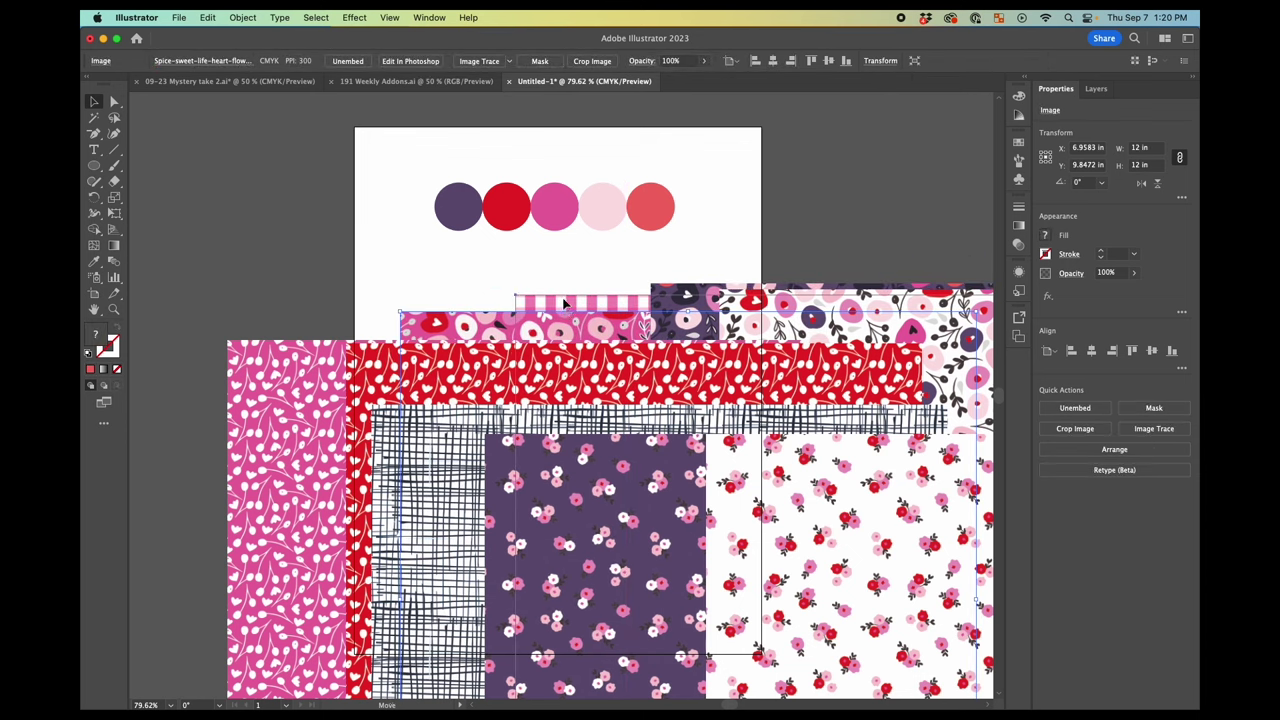
{"action": "left_click_drag", "start_coordinate": [569, 305], "coordinate": [603, 265]}
{"action": "left_click", "coordinate": [655, 210]}
Paste a copy of the coral circle above the row and fill it with the striped strip's pink
{"action": "key", "text": "ctrl+c"}
{"action": "key", "text": "ctrl+v"}
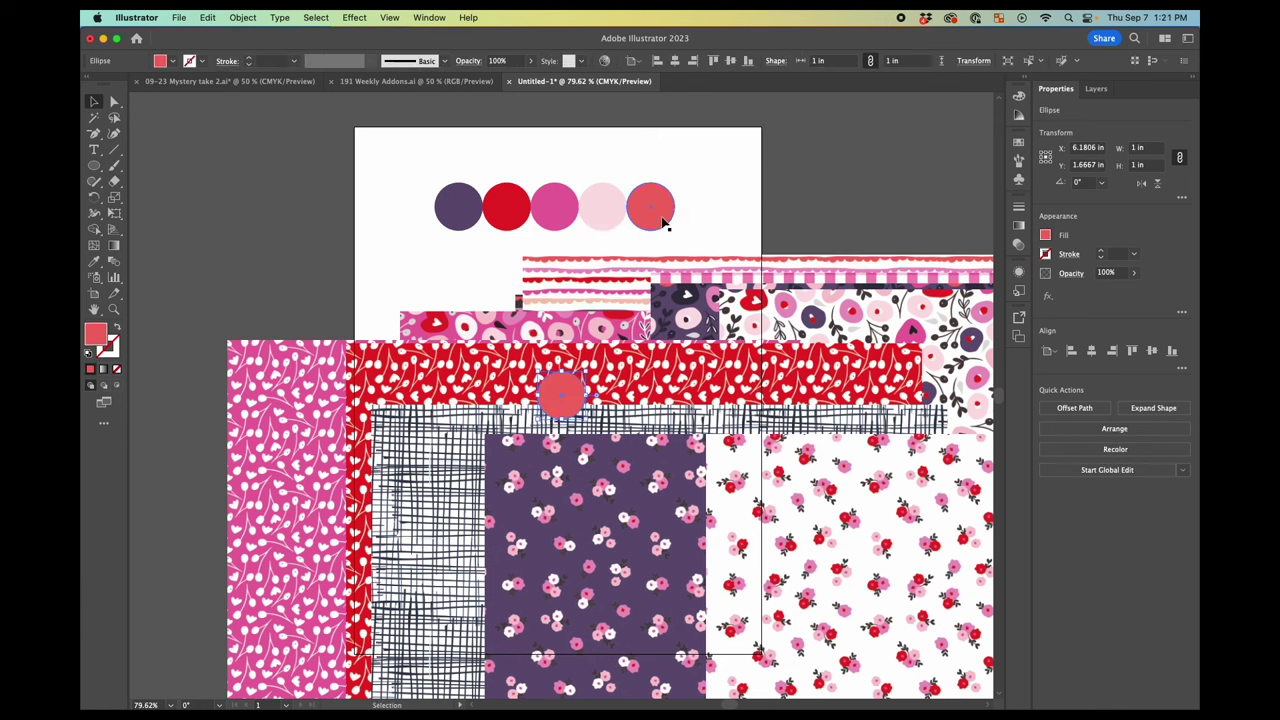
{"action": "left_click_drag", "start_coordinate": [561, 395], "coordinate": [598, 150]}
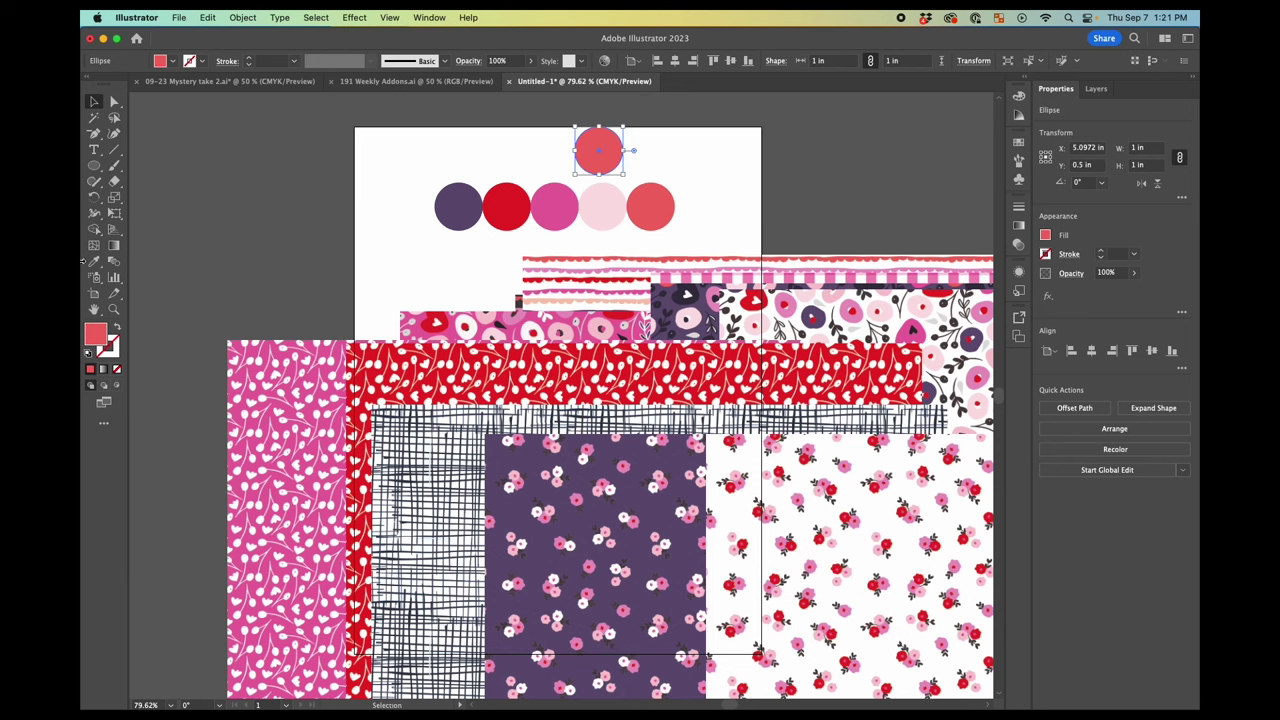
{"action": "key", "text": "i"}
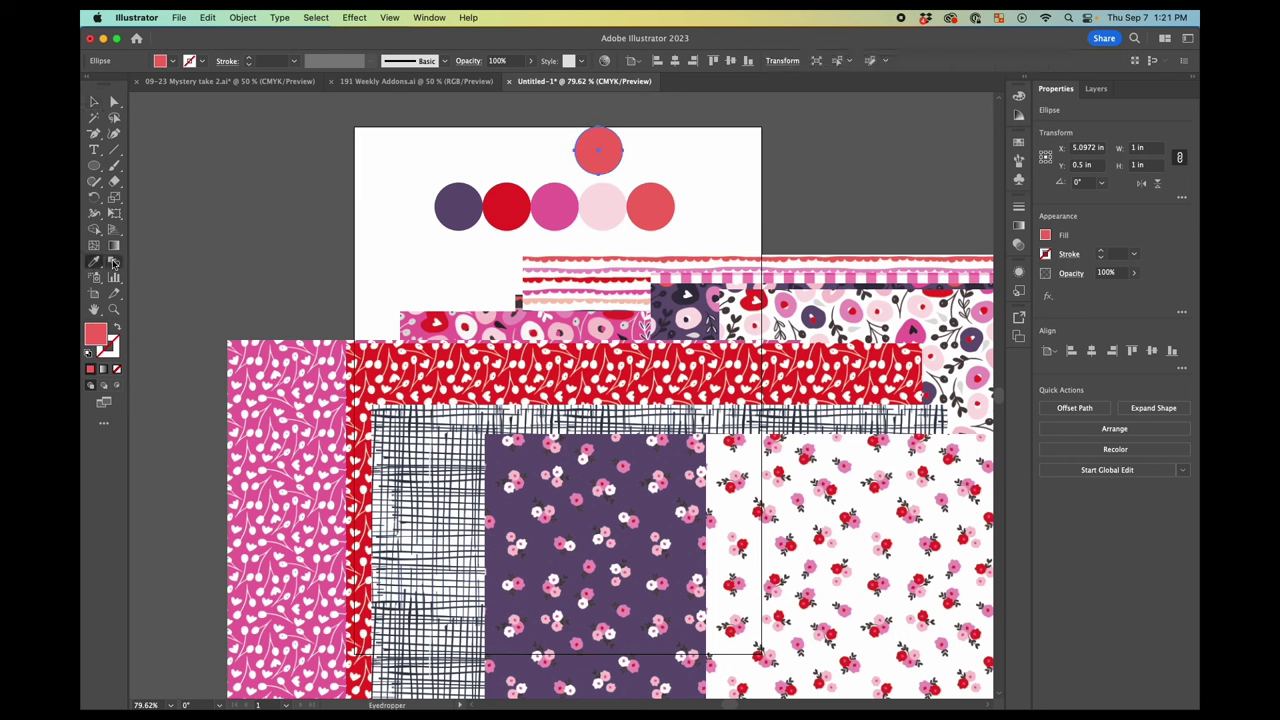
{"action": "left_click", "coordinate": [560, 264]}
{"action": "left_click", "coordinate": [93, 101]}
{"action": "left_click", "coordinate": [544, 172]}
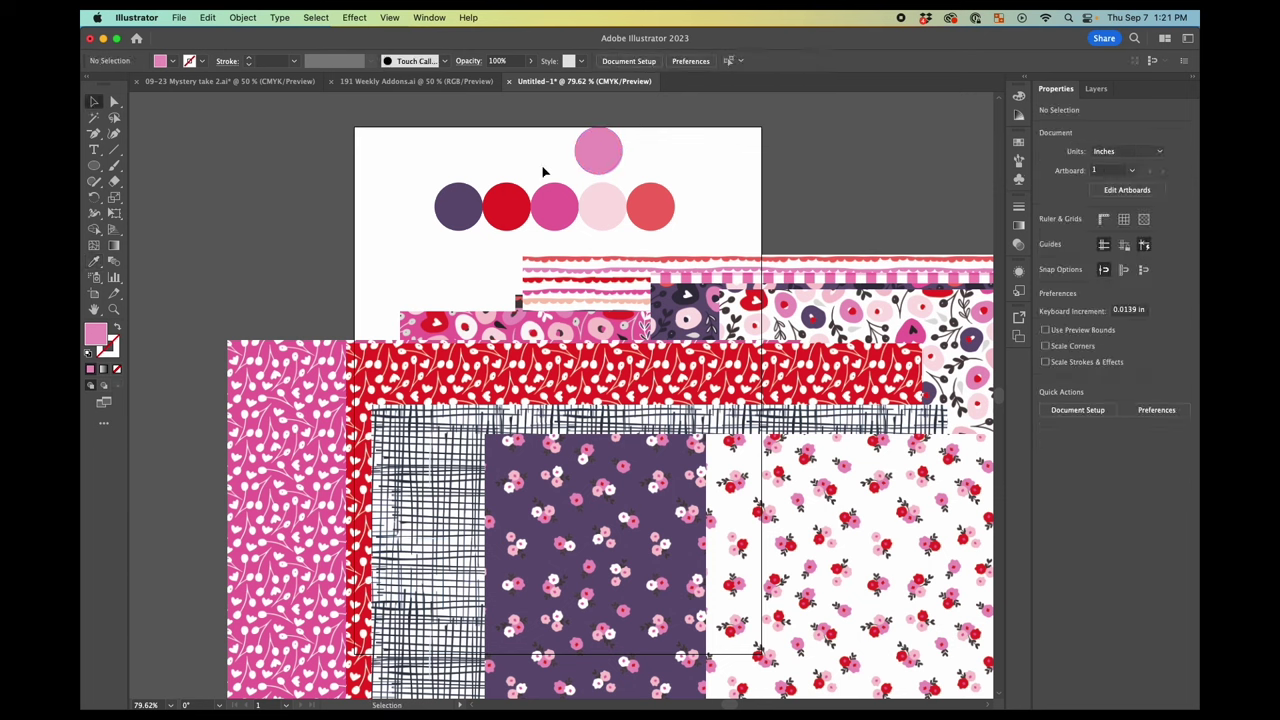
{"action": "left_click_drag", "start_coordinate": [598, 163], "coordinate": [615, 147]}
Shift the pink floral strip and raise the striped strip higher on the canvas
{"action": "left_click_drag", "start_coordinate": [561, 313], "coordinate": [409, 306]}
{"action": "mouse_move", "coordinate": [611, 290]}
{"action": "left_mouse_down"}
{"action": "mouse_move", "coordinate": [620, 273]}
{"action": "mouse_move", "coordinate": [604, 279]}
{"action": "left_mouse_up"}
{"action": "left_click", "coordinate": [740, 192]}
Delete the pale pink circle, slide coral into the gap and move the four-circle row up
{"action": "left_click", "coordinate": [603, 210]}
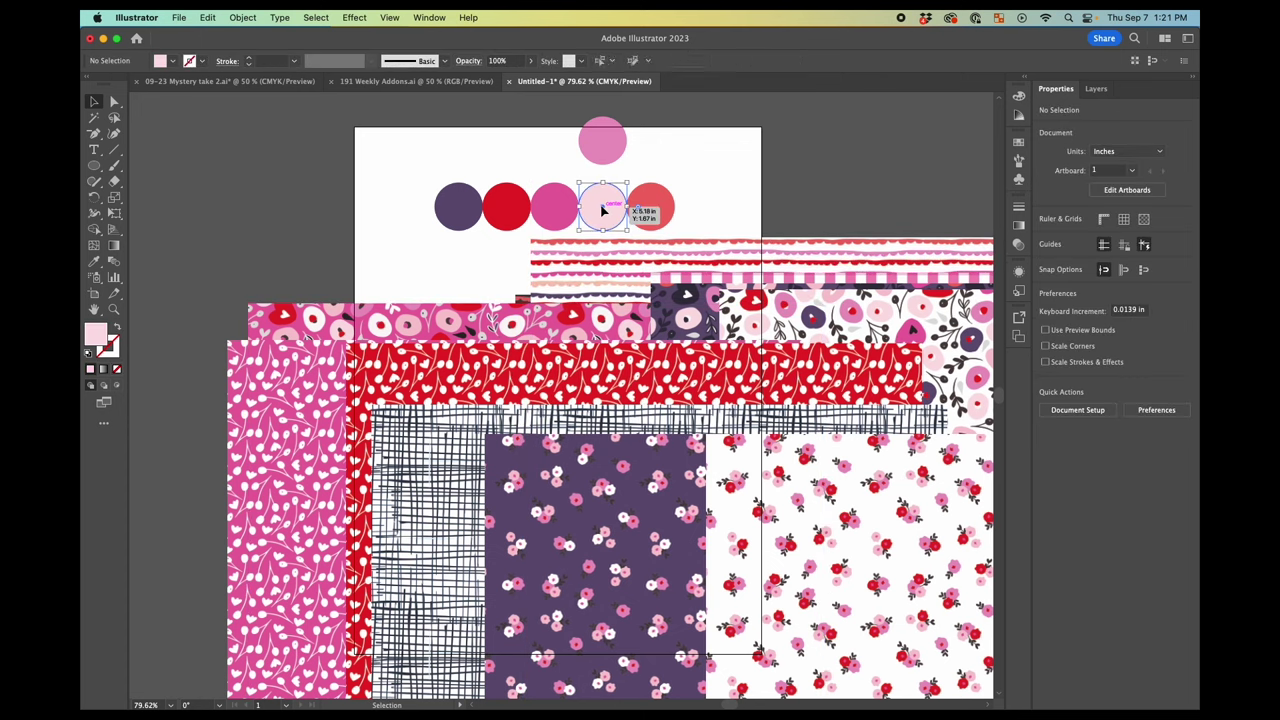
{"action": "left_click_drag", "start_coordinate": [603, 210], "coordinate": [596, 155]}
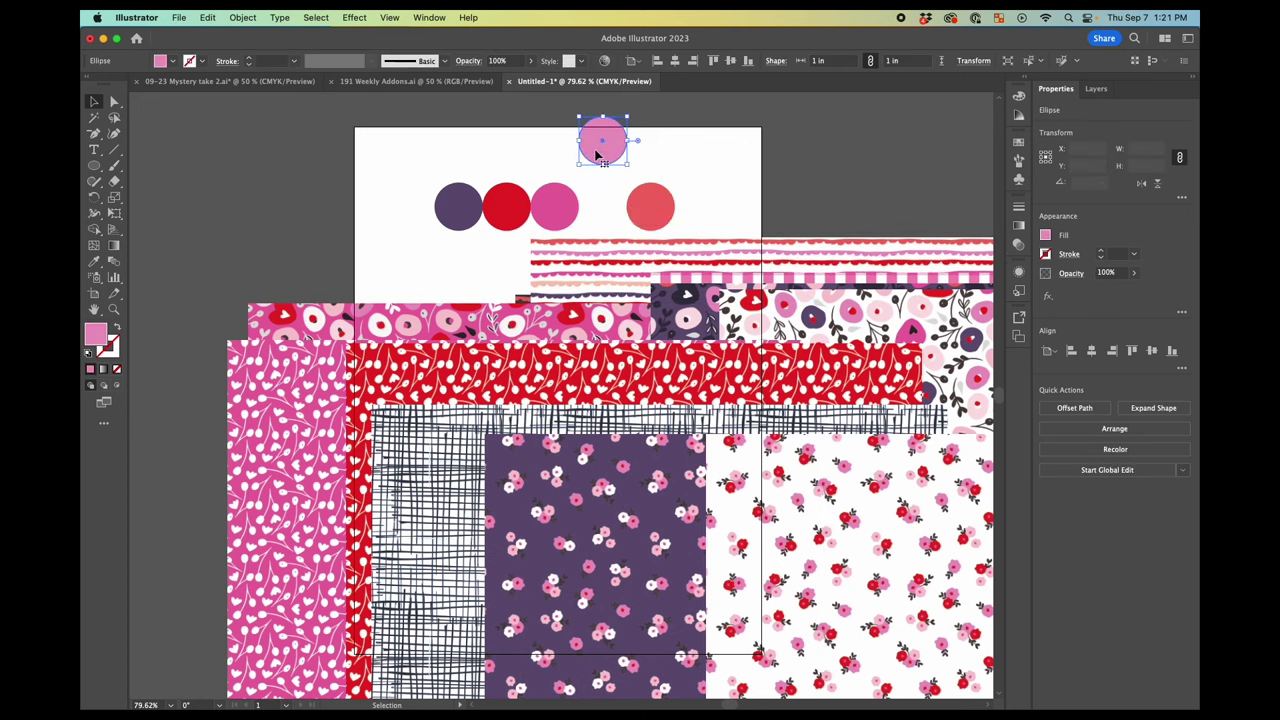
{"action": "key", "text": "Delete"}
{"action": "left_click_drag", "start_coordinate": [668, 222], "coordinate": [620, 222]}
{"action": "left_click_drag", "start_coordinate": [694, 194], "coordinate": [428, 212]}
{"action": "left_click_drag", "start_coordinate": [506, 207], "coordinate": [502, 182]}
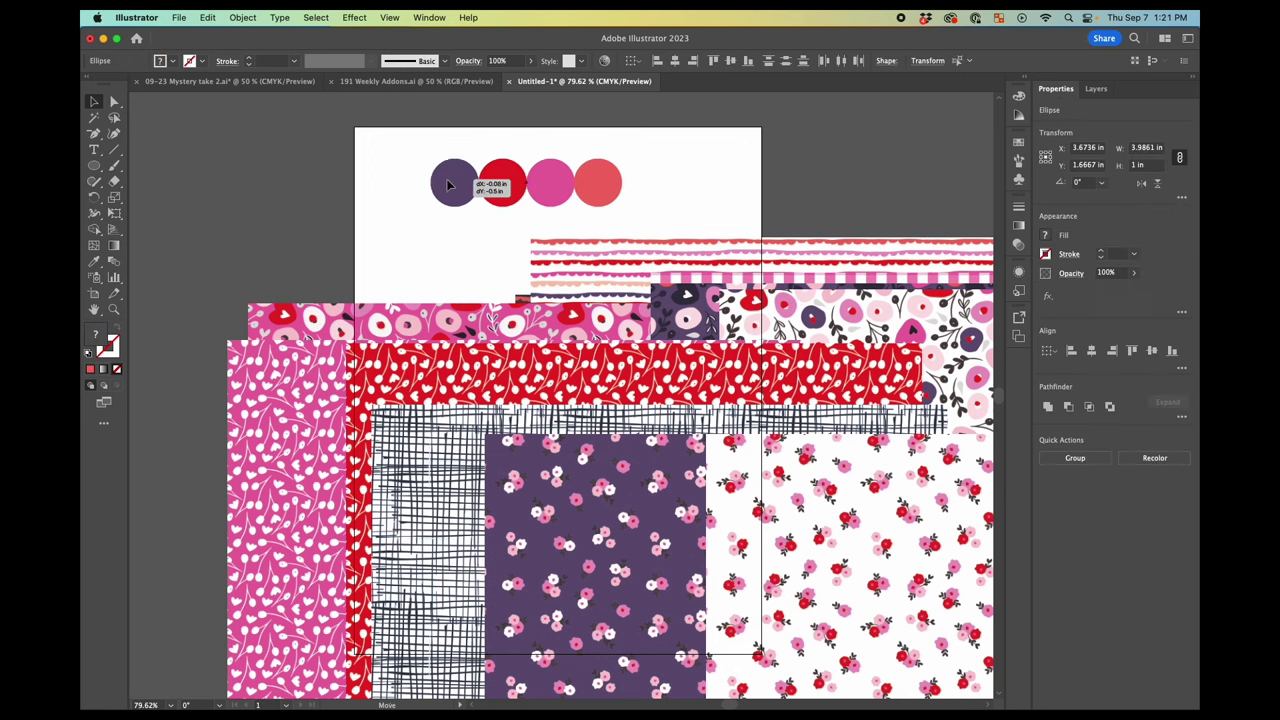
{"action": "left_click", "coordinate": [725, 197]}
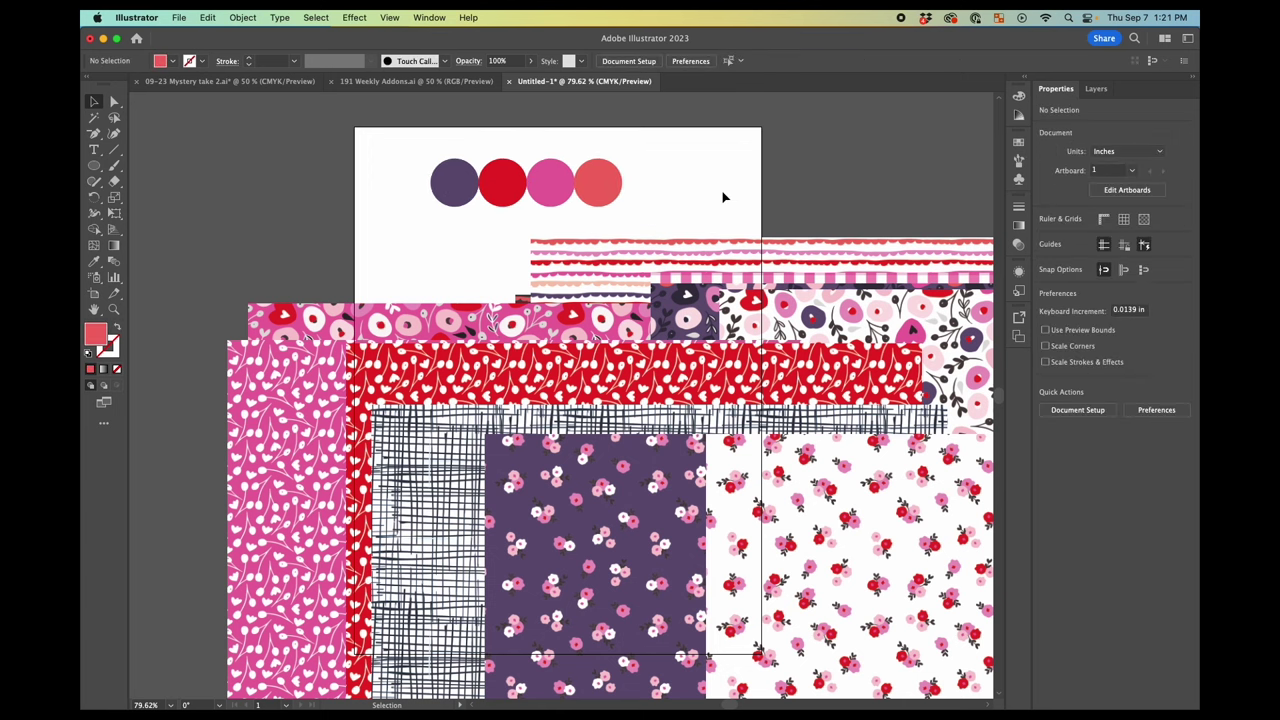
Show the Swatches panel and try the yellow-green and darker green swatches as fills
{"action": "left_click", "coordinate": [429, 17]}
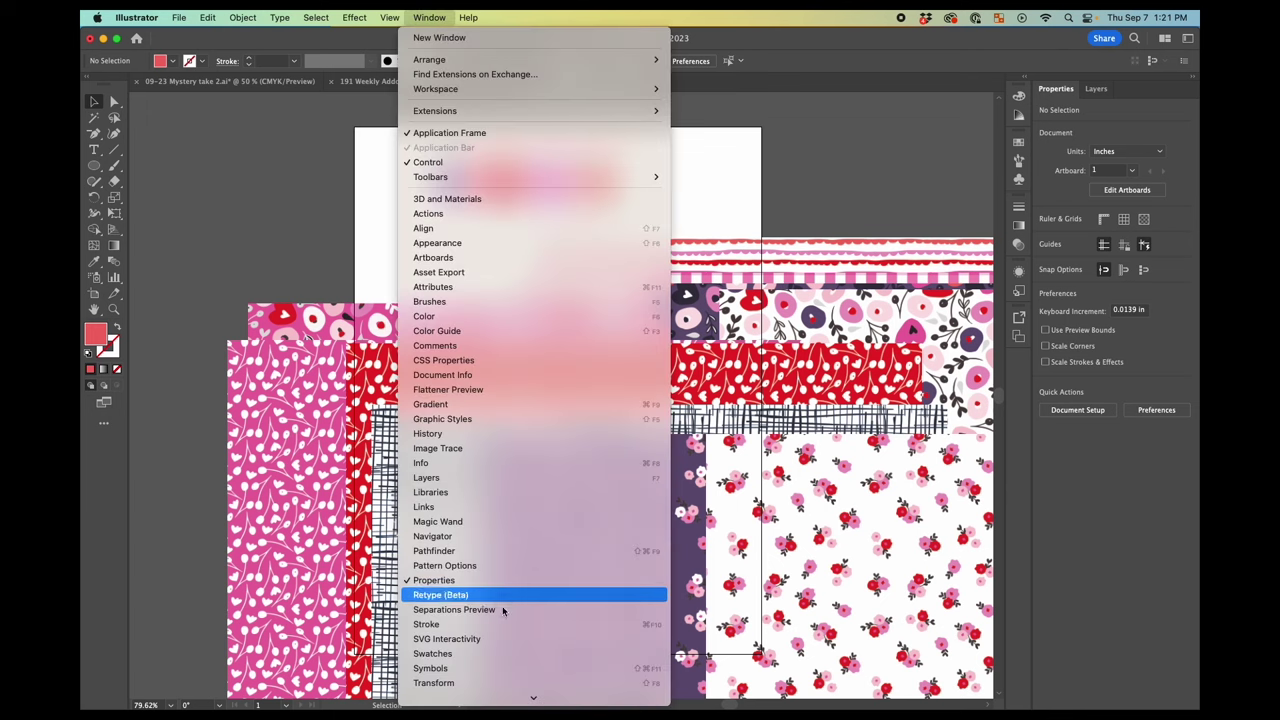
{"action": "left_click", "coordinate": [505, 653]}
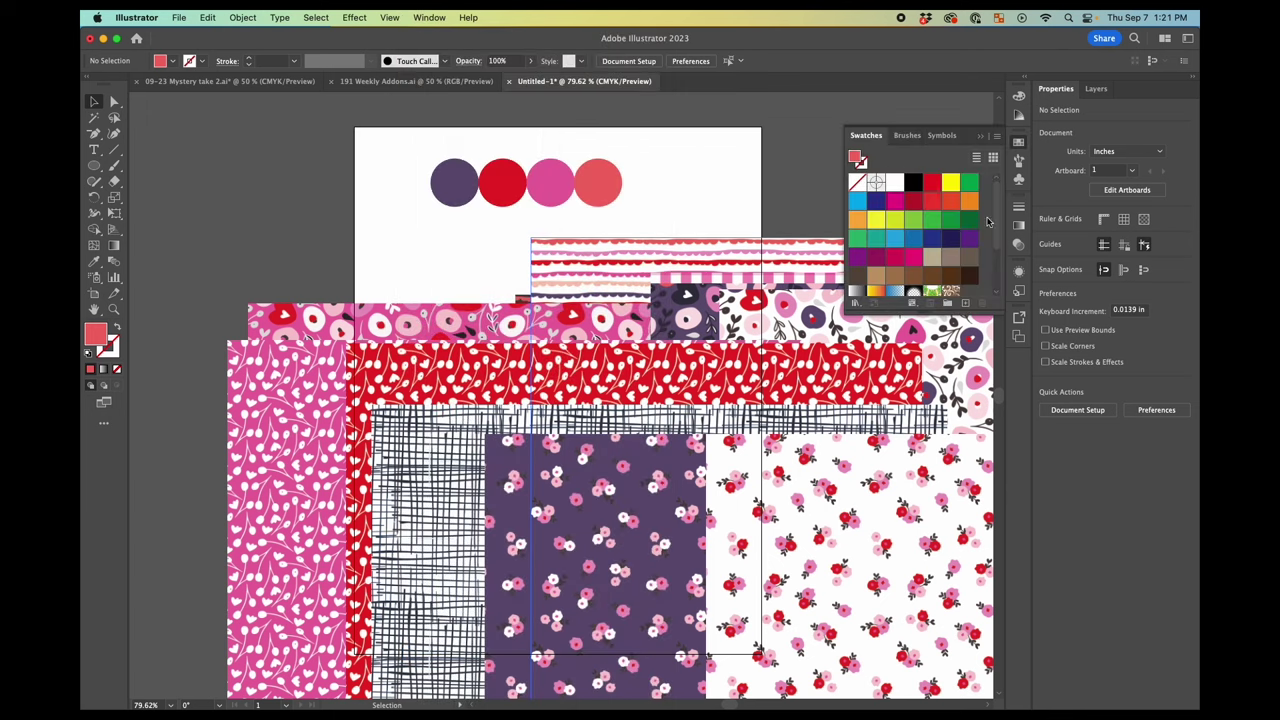
{"action": "left_click", "coordinate": [920, 221]}
{"action": "left_click", "coordinate": [918, 220]}
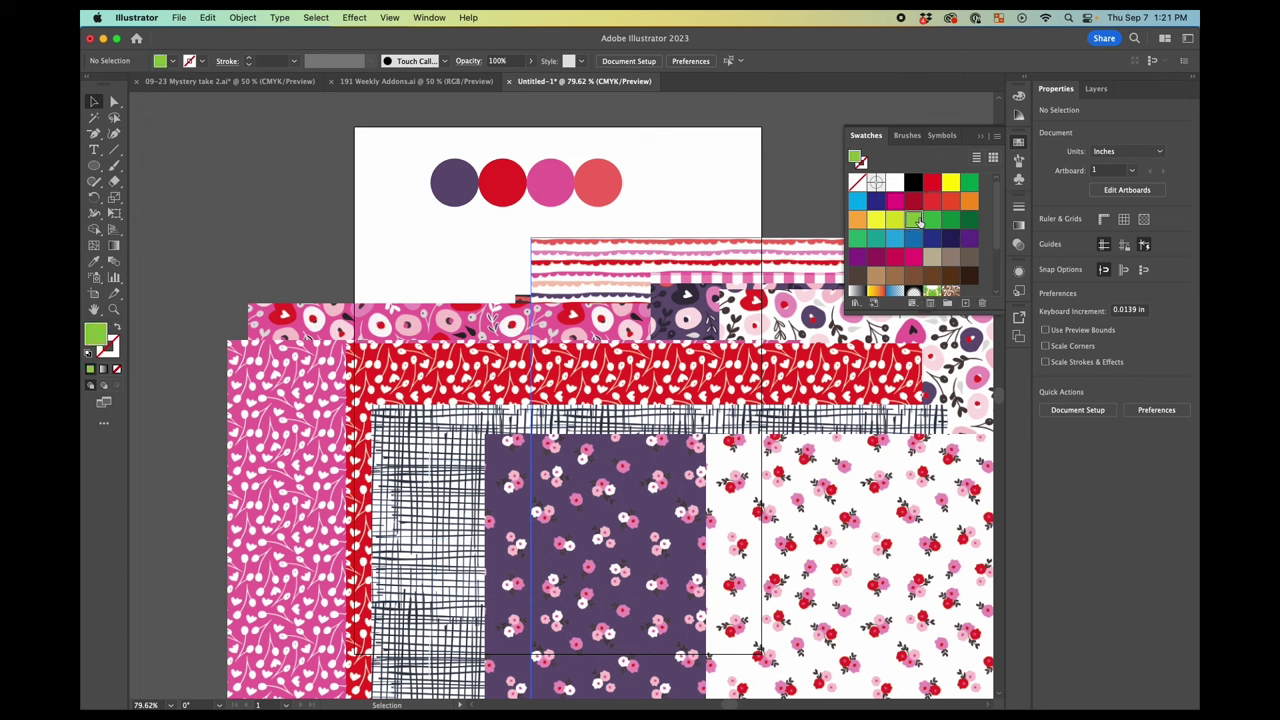
{"action": "left_click", "coordinate": [800, 255]}
{"action": "left_click", "coordinate": [775, 207]}
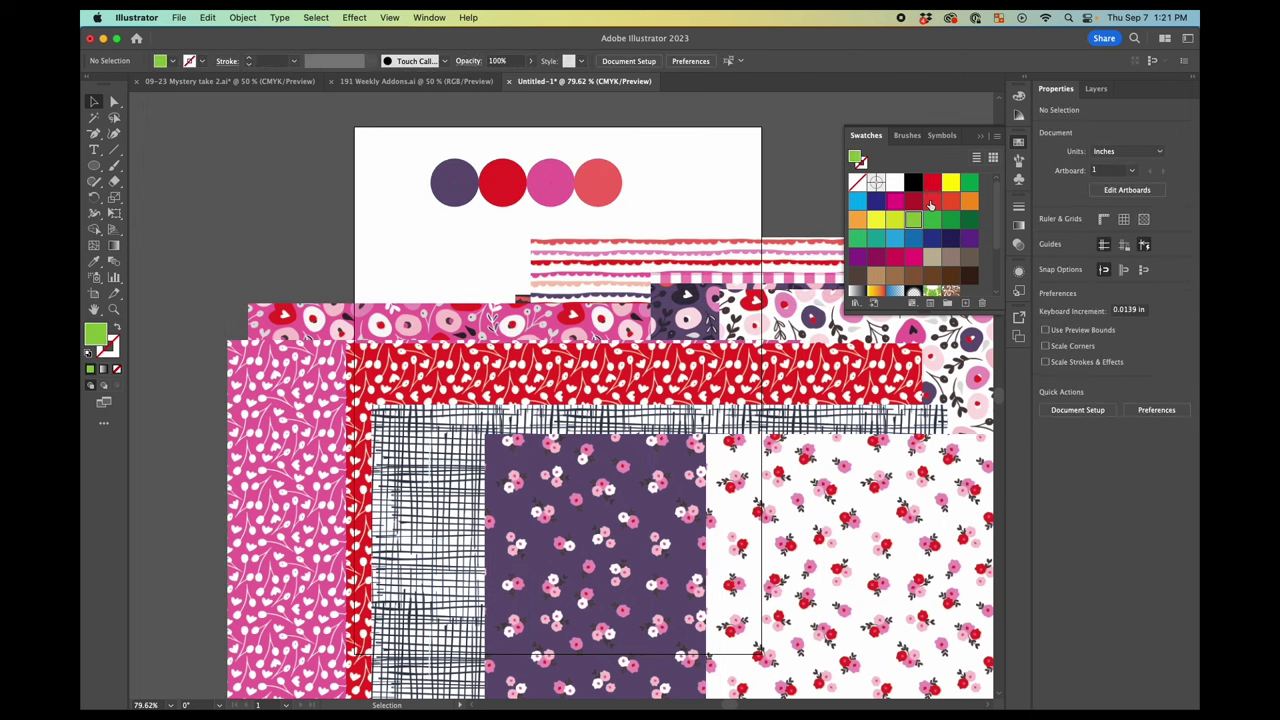
{"action": "left_click", "coordinate": [931, 219]}
{"action": "scroll", "coordinate": [938, 203], "scroll_direction": "down", "scroll_amount": 3}
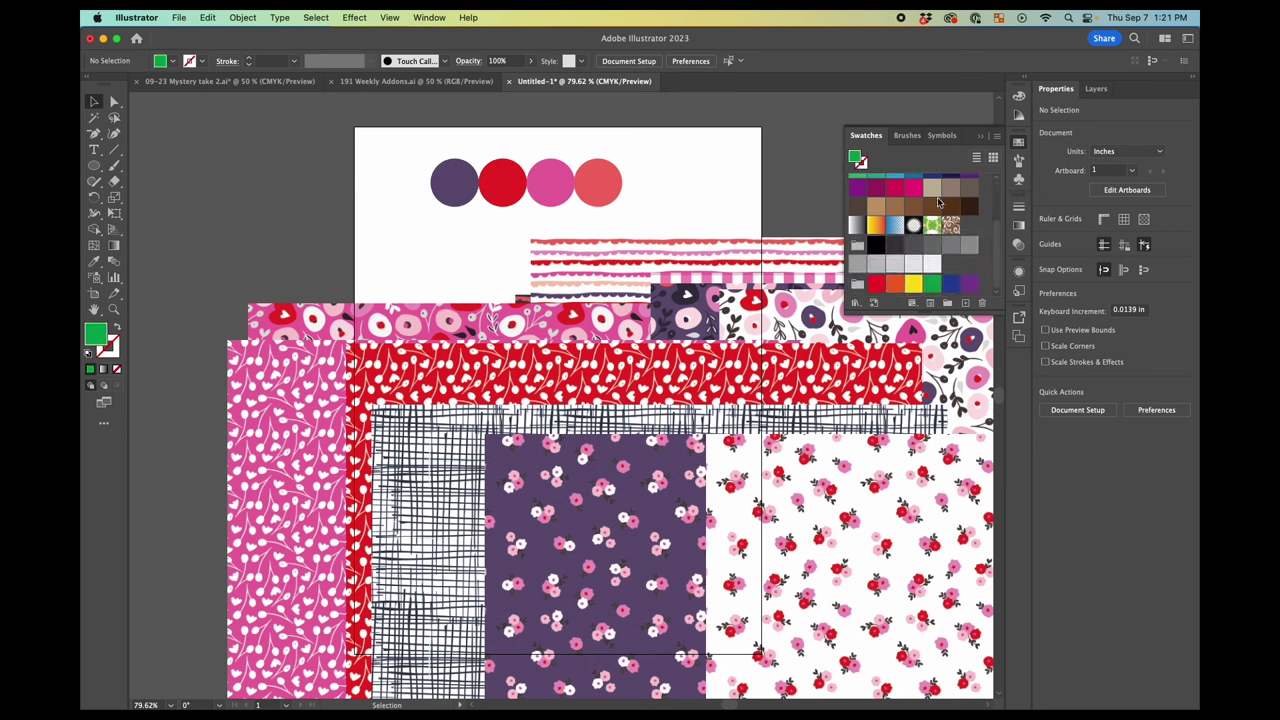
{"action": "scroll", "coordinate": [938, 203], "scroll_direction": "up", "scroll_amount": 3}
Select all unused swatches from the panel menu and delete them, confirming Yes
{"action": "left_click", "coordinate": [996, 137]}
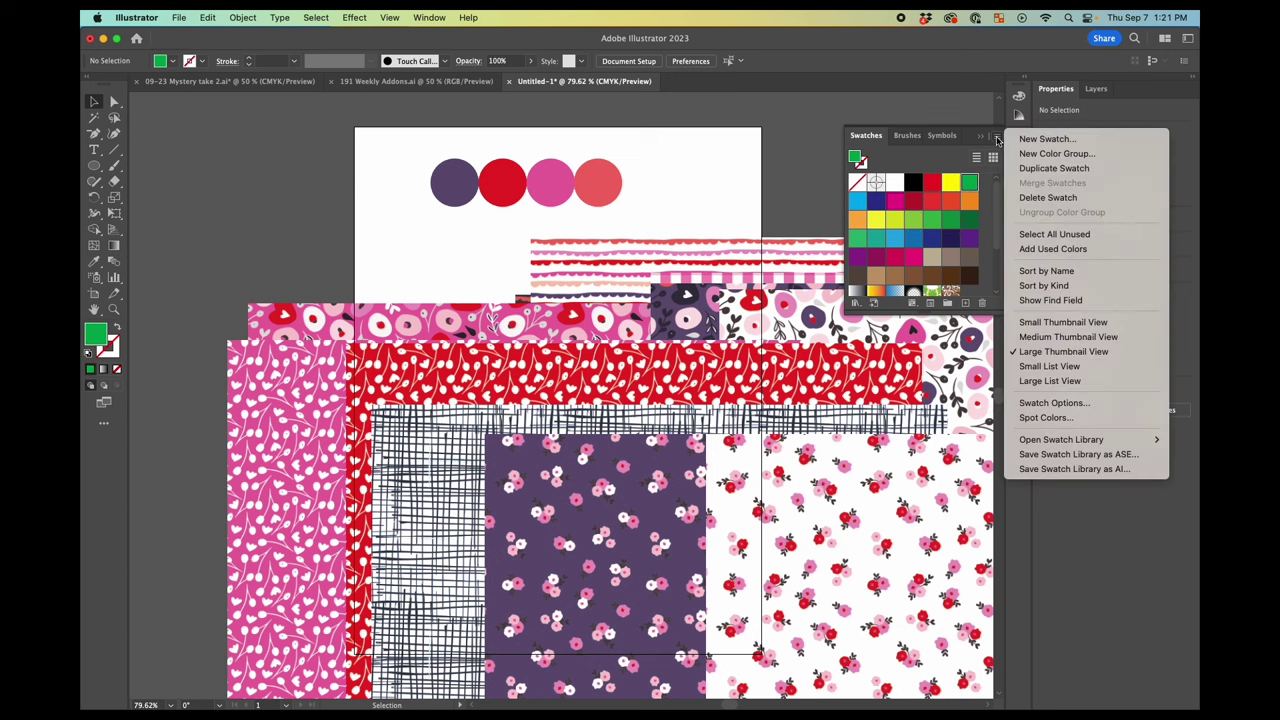
{"action": "left_click", "coordinate": [1054, 234]}
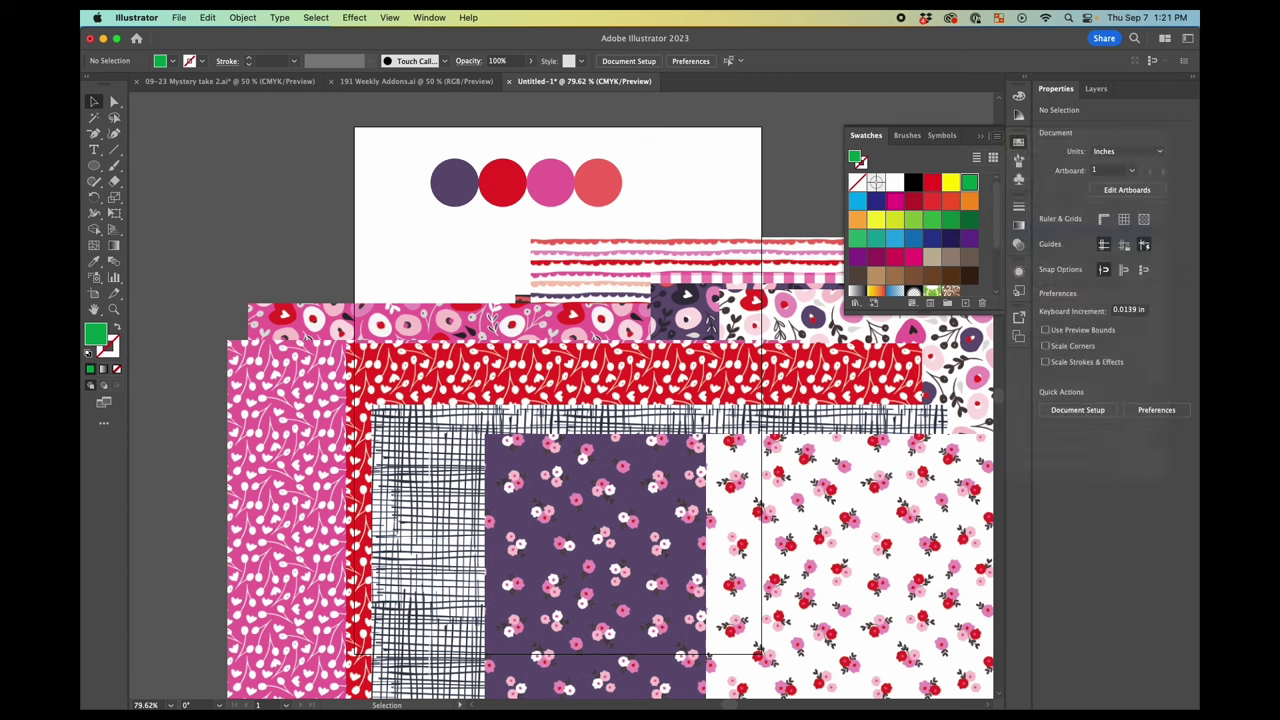
{"action": "left_click", "coordinate": [982, 303]}
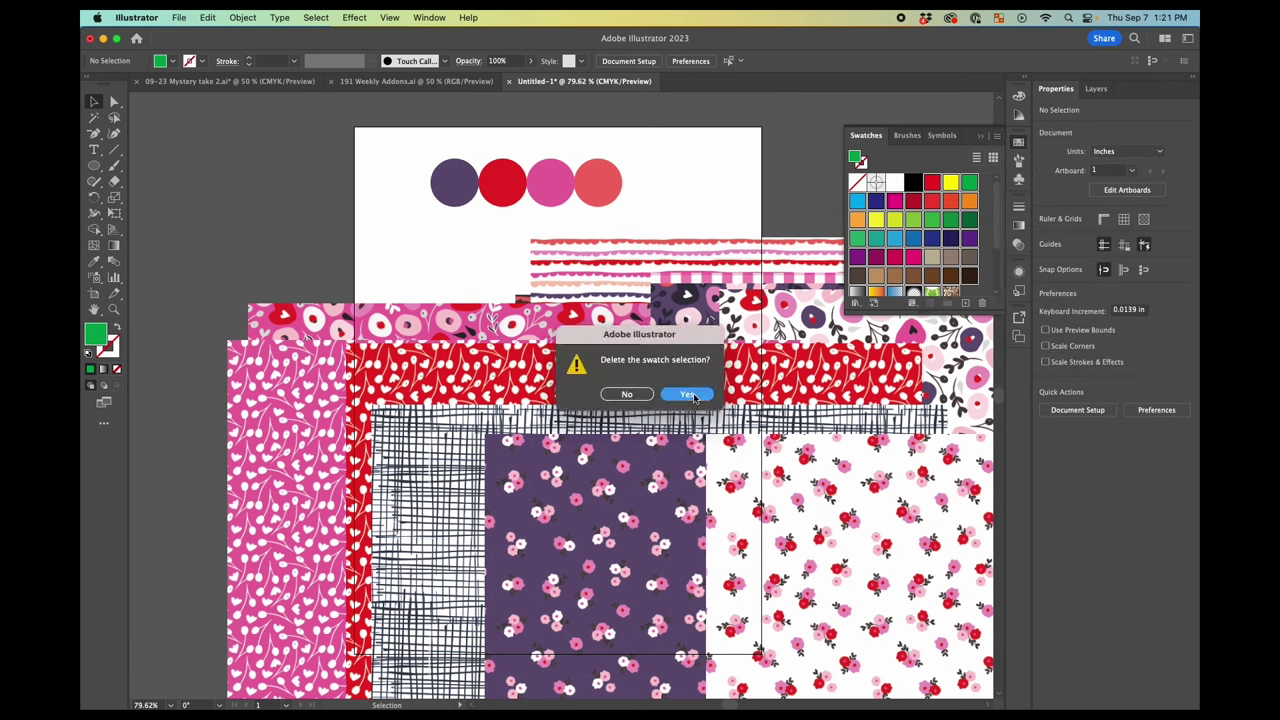
{"action": "left_click", "coordinate": [689, 395]}
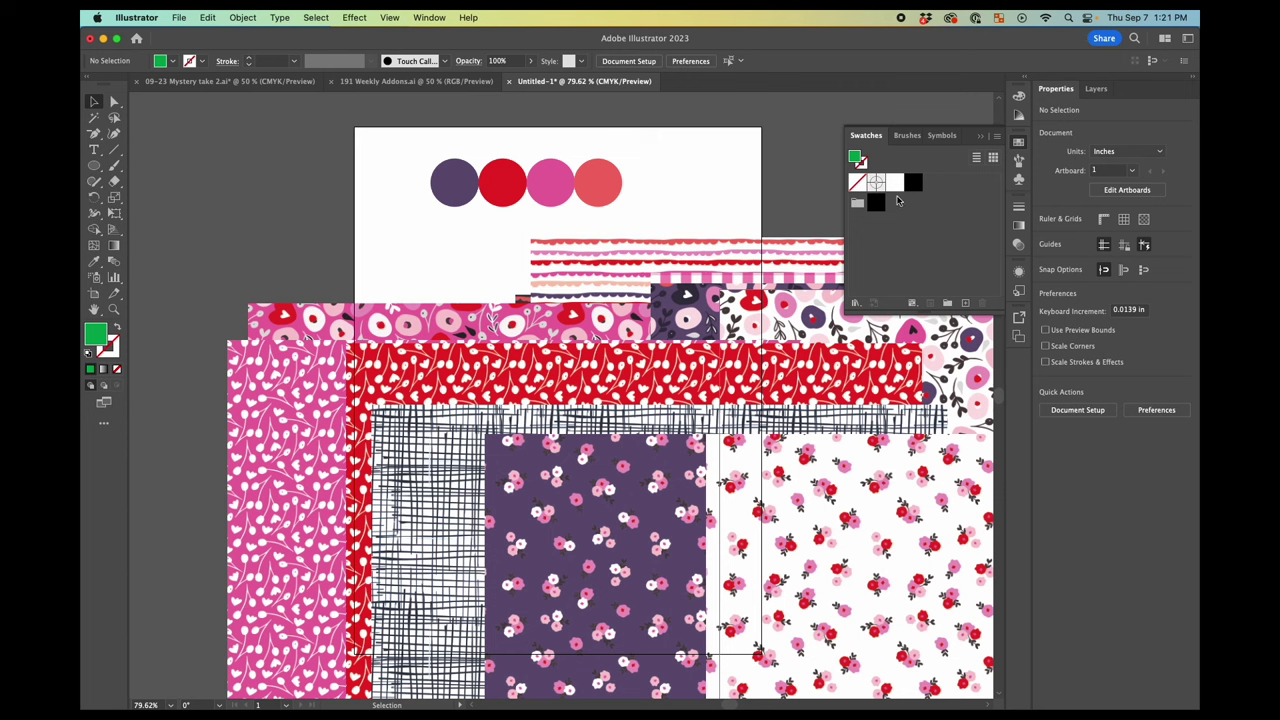
{"action": "left_click", "coordinate": [783, 476]}
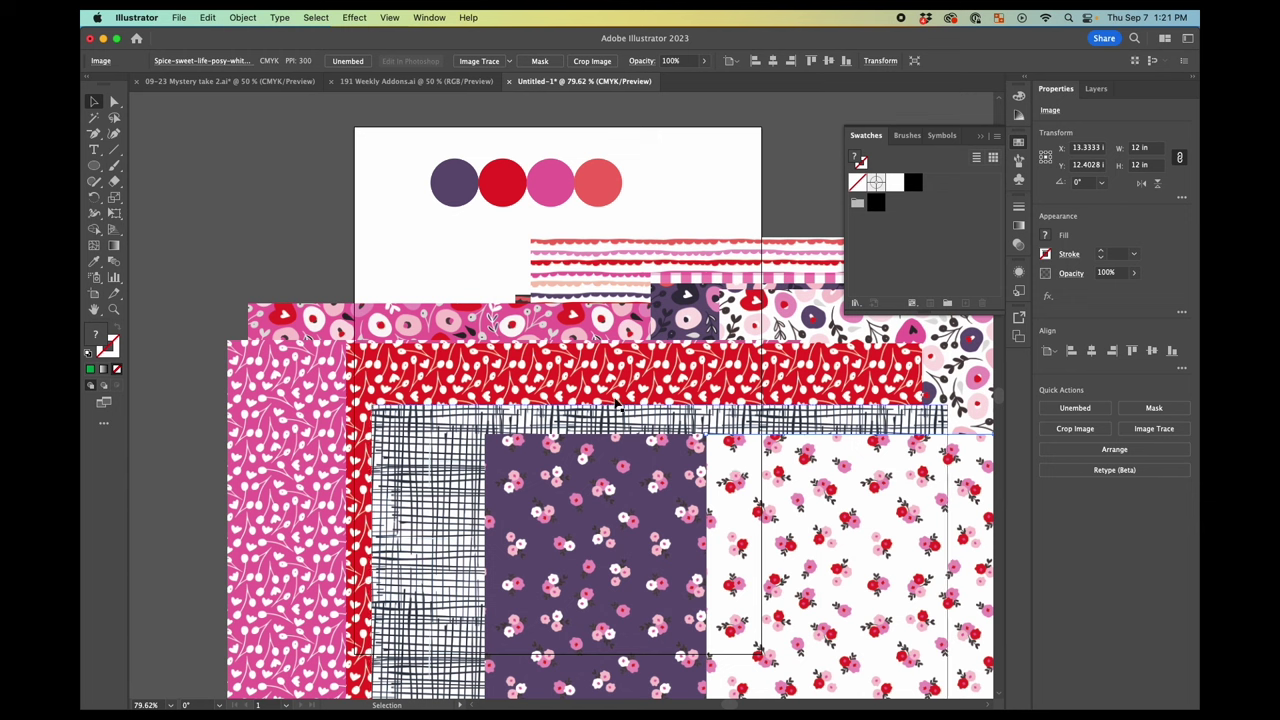
{"action": "left_click", "coordinate": [178, 17]}
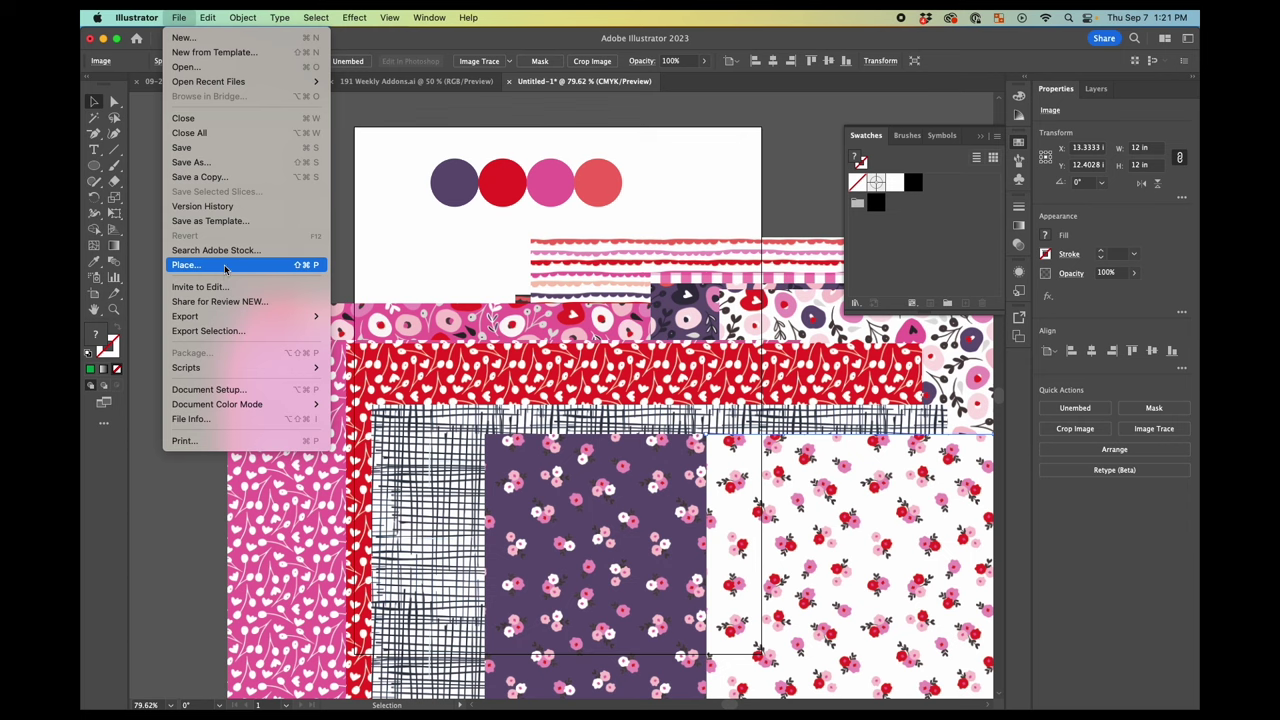
{"action": "left_click", "coordinate": [186, 265]}
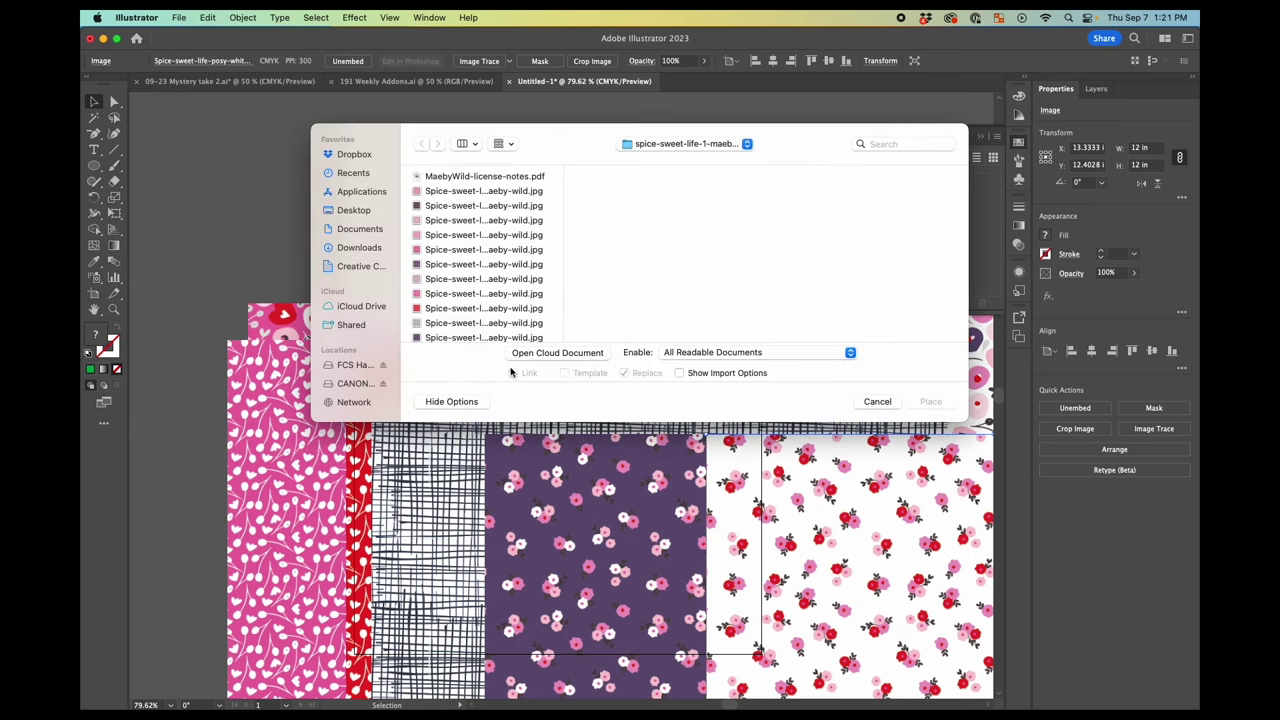
{"action": "left_click", "coordinate": [512, 325]}
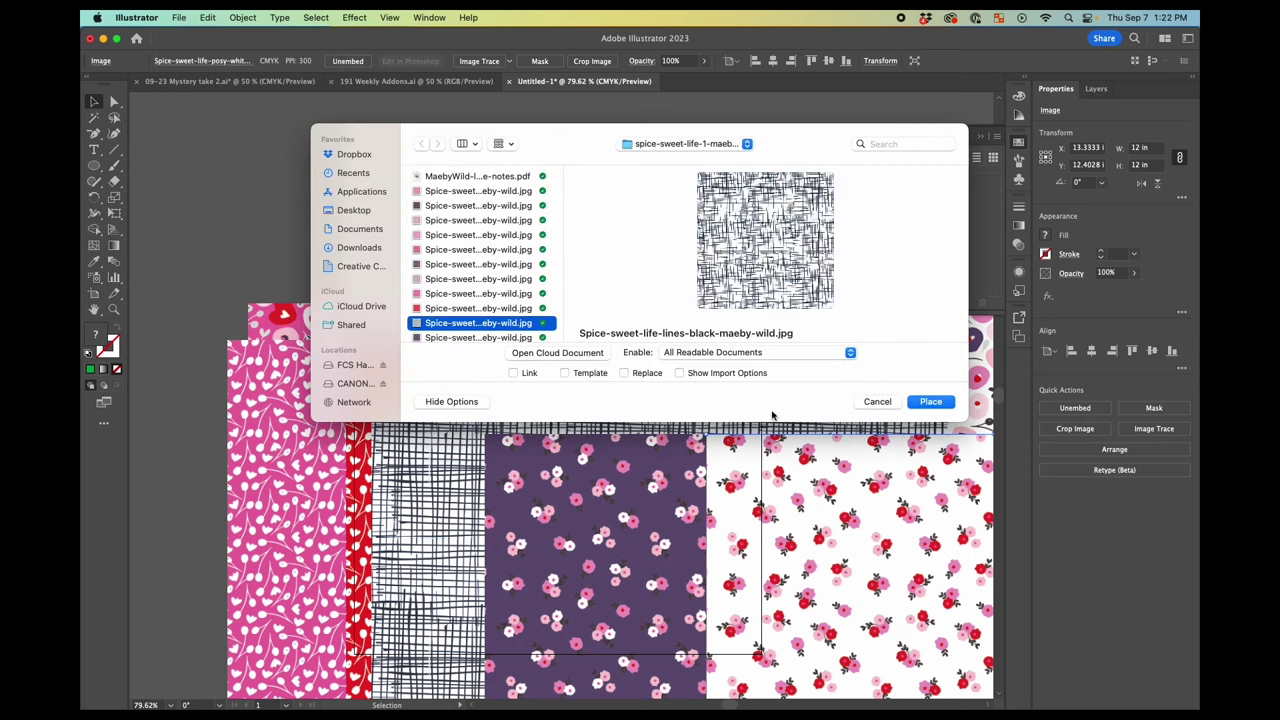
{"action": "left_click", "coordinate": [877, 402]}
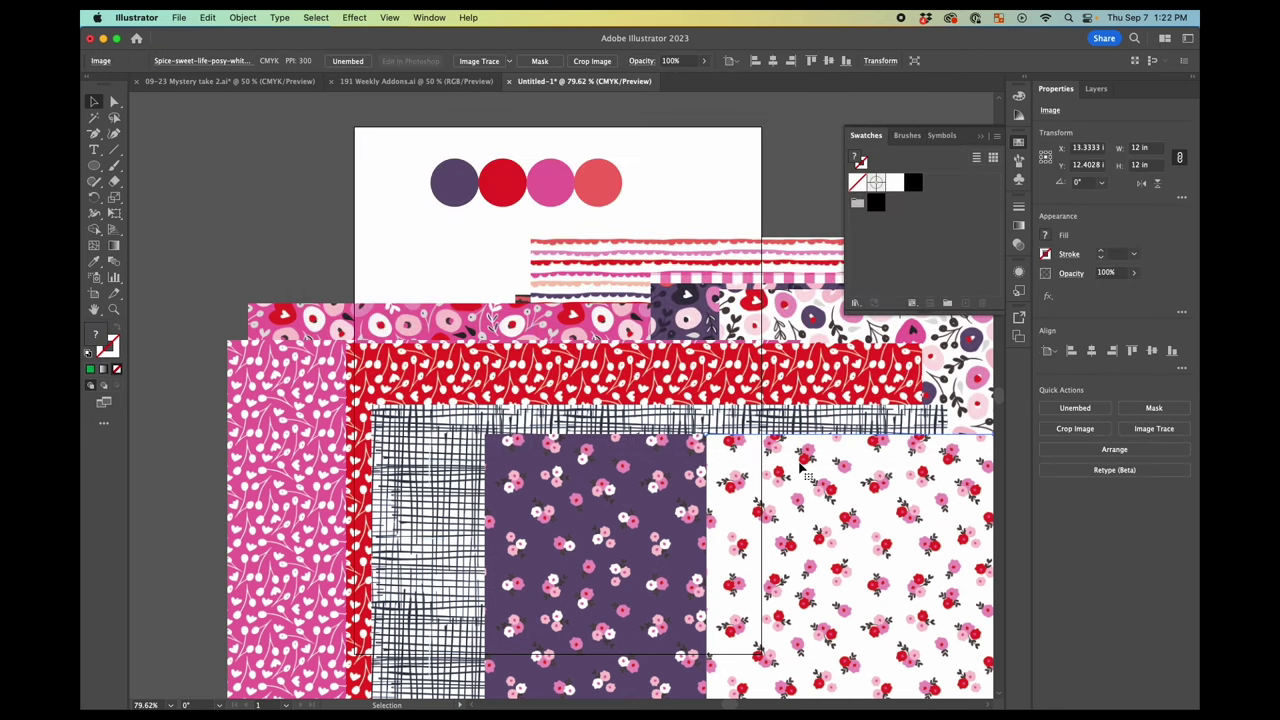
{"action": "scroll", "coordinate": [802, 468], "scroll_direction": "down", "scroll_amount": 3}
{"action": "scroll", "coordinate": [802, 468], "scroll_direction": "right", "scroll_amount": 3}
{"action": "scroll", "coordinate": [802, 468], "scroll_direction": "down", "scroll_amount": 3}
{"action": "scroll", "coordinate": [802, 468], "scroll_direction": "right", "scroll_amount": 4}
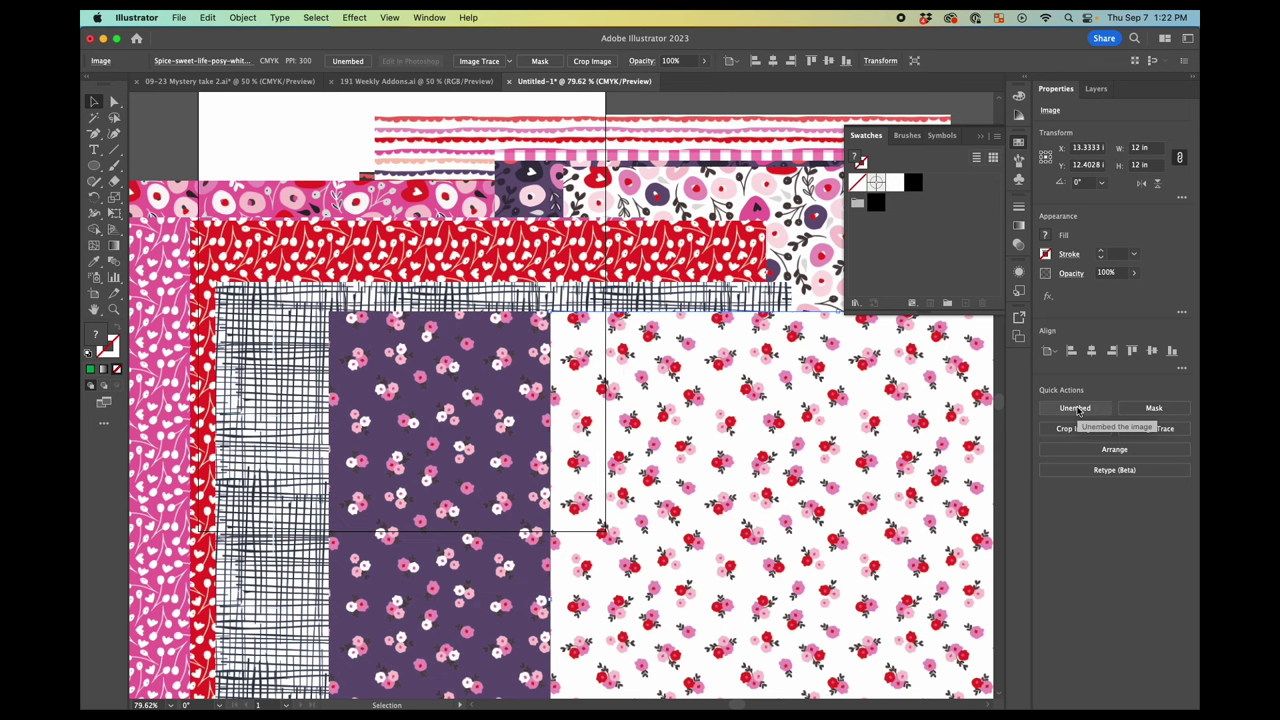
{"action": "scroll", "coordinate": [643, 366], "scroll_direction": "up", "scroll_amount": 6}
{"action": "scroll", "coordinate": [643, 366], "scroll_direction": "left", "scroll_amount": 4}
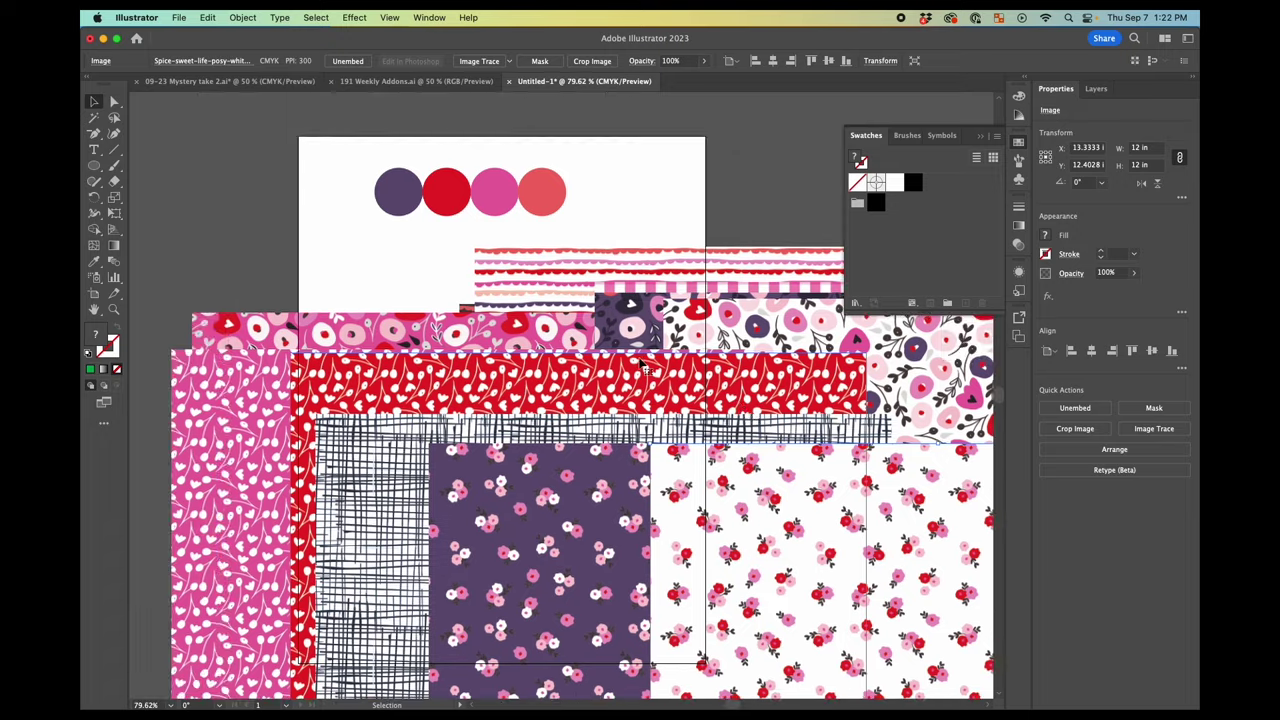
{"action": "scroll", "coordinate": [643, 366], "scroll_direction": "down", "scroll_amount": 3}
{"action": "scroll", "coordinate": [643, 366], "scroll_direction": "right", "scroll_amount": 3}
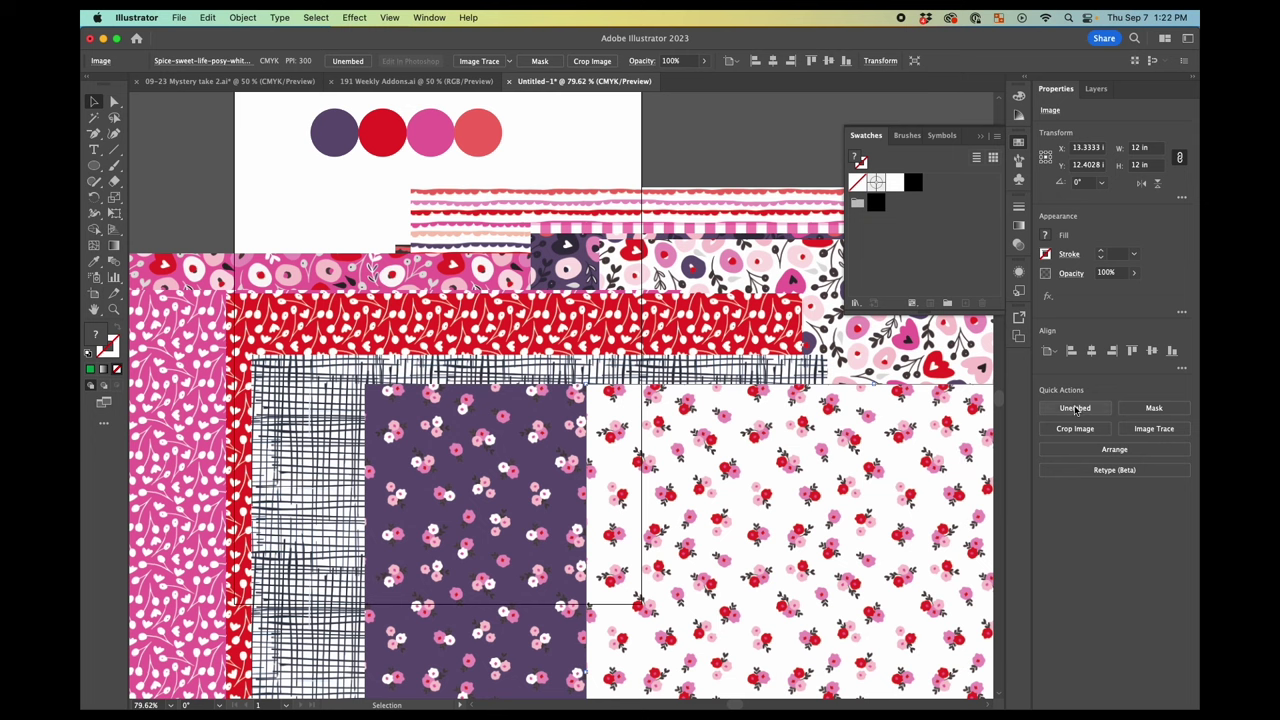
Turn the white floral, purple floral, grid and red floral images into swatches, deleting each from the artboard
{"action": "left_click_drag", "start_coordinate": [662, 454], "coordinate": [919, 190]}
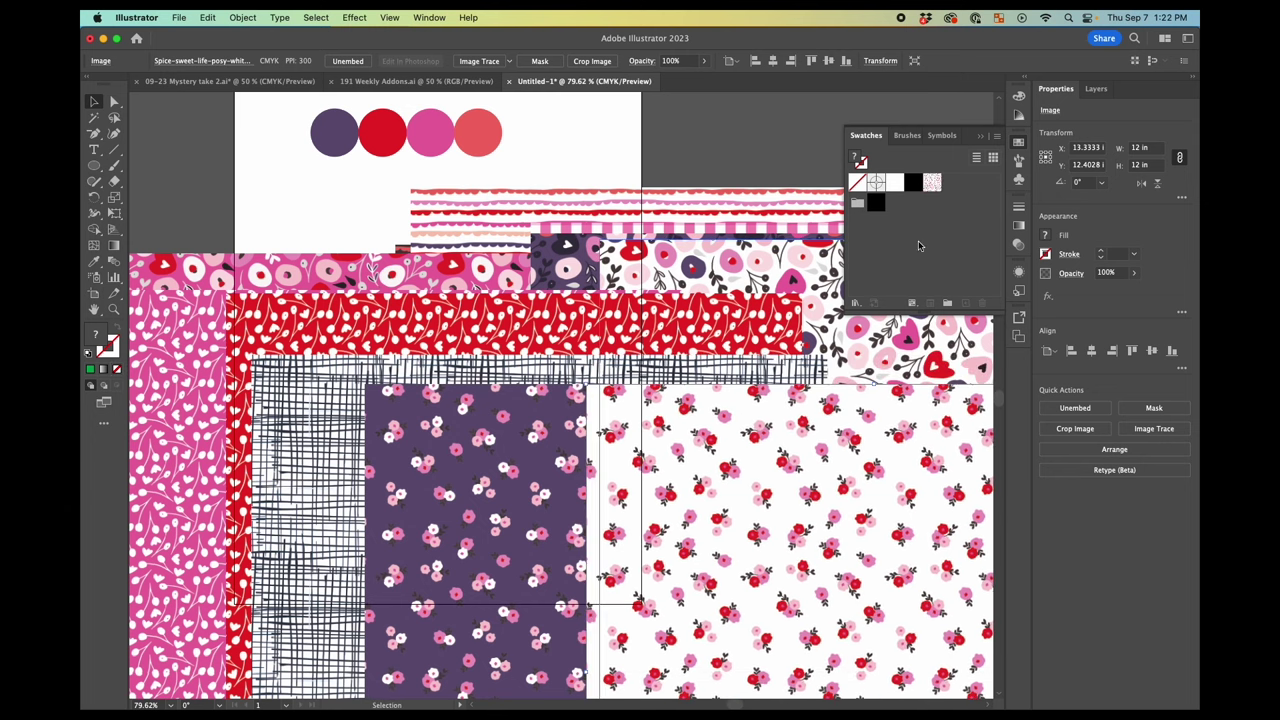
{"action": "key", "text": "Delete"}
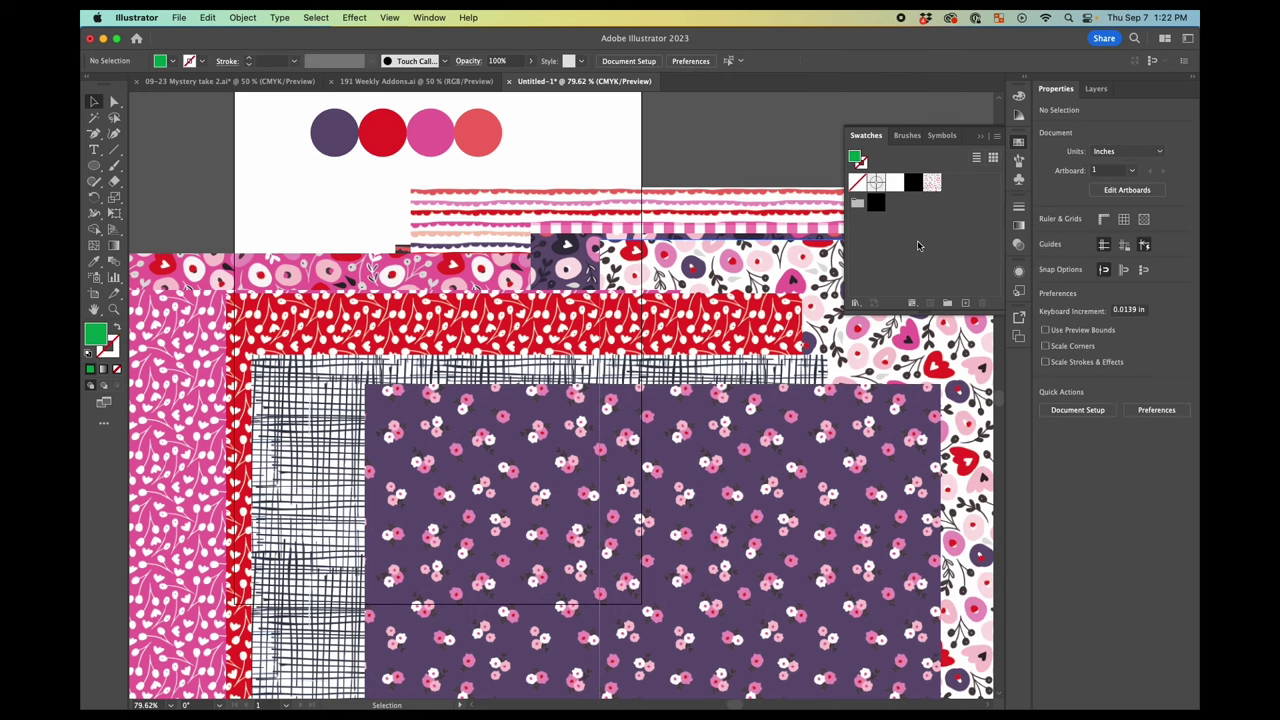
{"action": "left_click_drag", "start_coordinate": [790, 452], "coordinate": [924, 289]}
{"action": "key", "text": "Delete"}
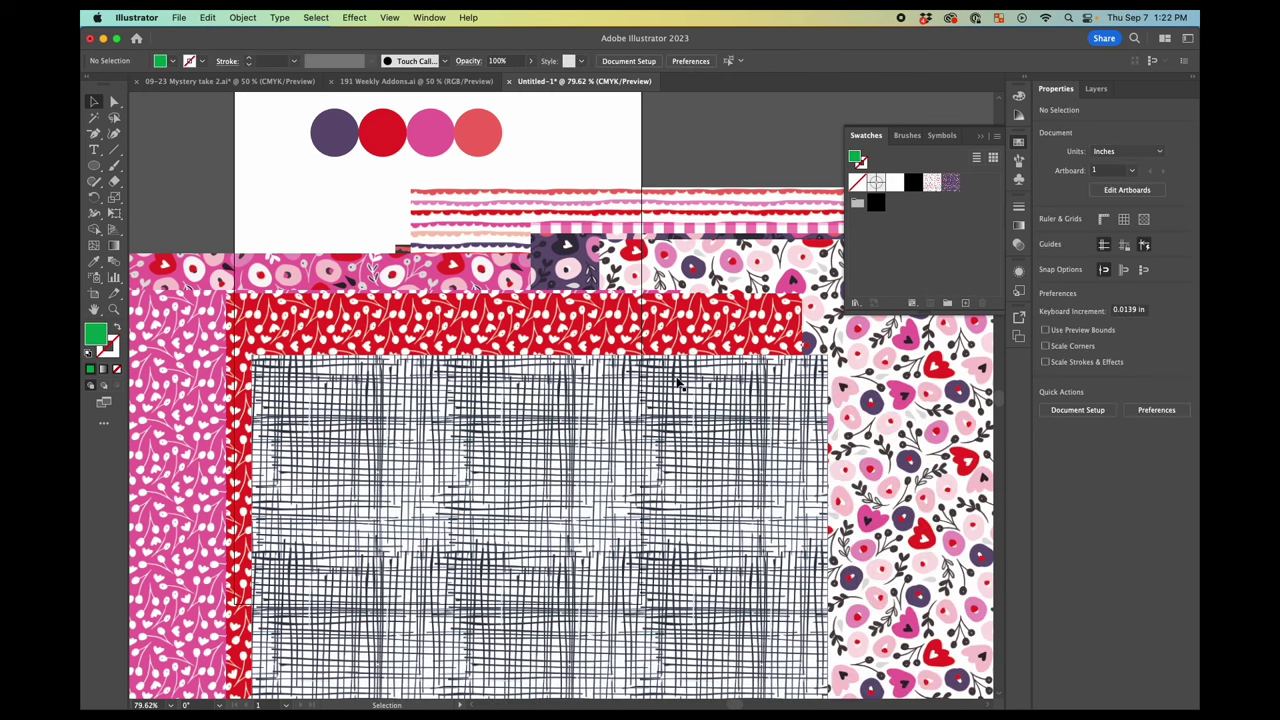
{"action": "left_click_drag", "start_coordinate": [677, 377], "coordinate": [960, 235]}
{"action": "key", "text": "Delete"}
{"action": "left_click_drag", "start_coordinate": [800, 340], "coordinate": [855, 208]}
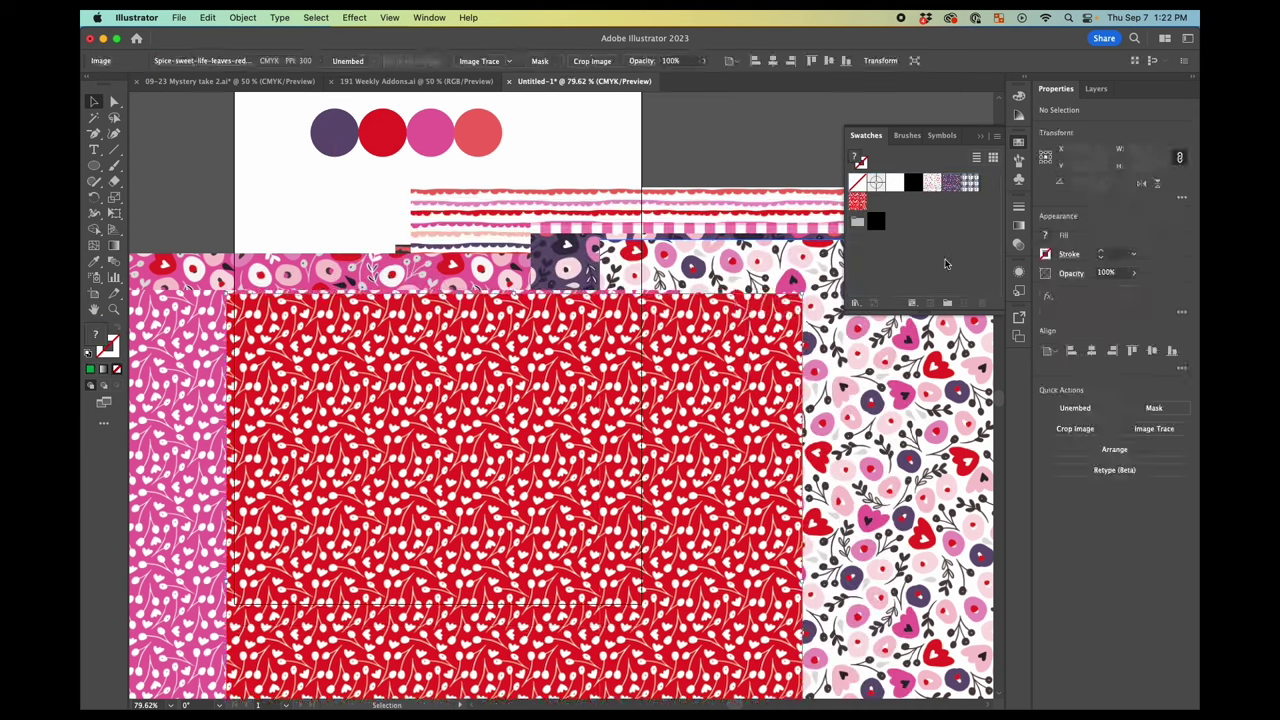
{"action": "key", "text": "Delete"}
Turn the remaining pattern images and the striped image into swatches and delete them from the artboard
{"action": "left_click_drag", "start_coordinate": [878, 268], "coordinate": [878, 268]}
{"action": "key", "text": "Delete"}
{"action": "left_click_drag", "start_coordinate": [600, 450], "coordinate": [920, 277]}
{"action": "key", "text": "Delete"}
{"action": "left_click_drag", "start_coordinate": [700, 450], "coordinate": [943, 277]}
{"action": "key", "text": "Delete"}
{"action": "left_click_drag", "start_coordinate": [750, 320], "coordinate": [951, 251]}
{"action": "key", "text": "Delete"}
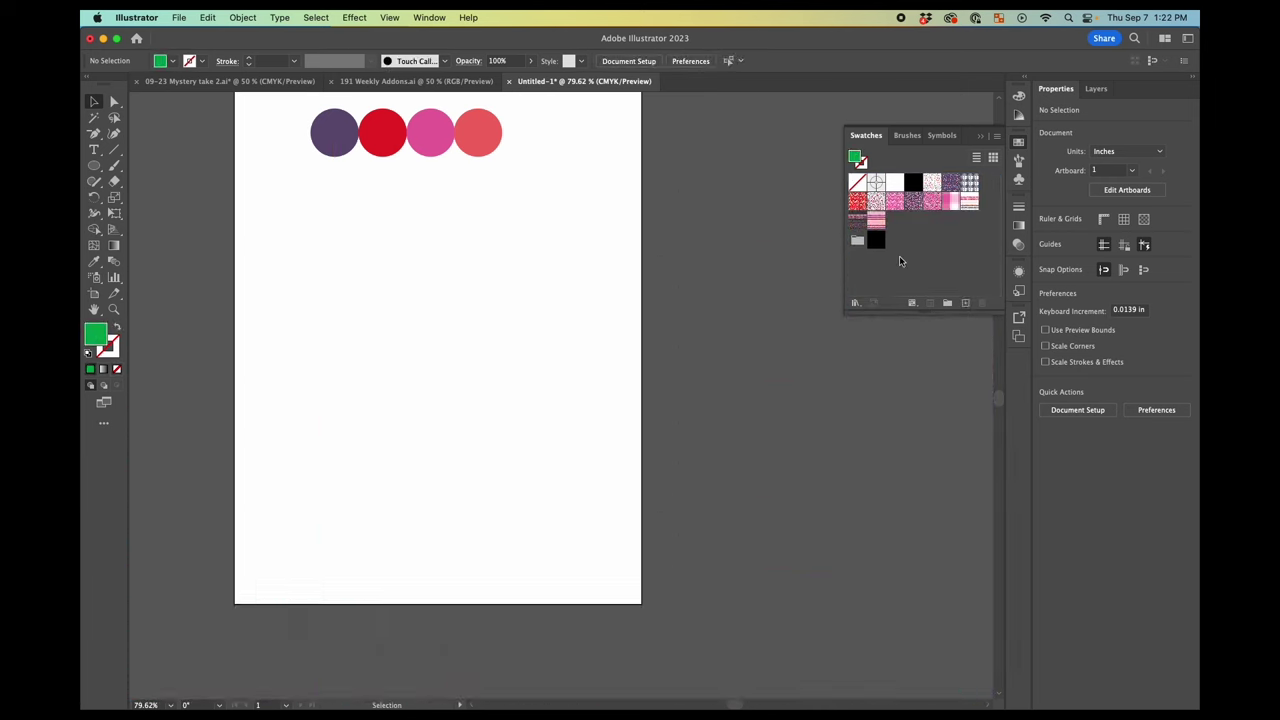
{"action": "scroll", "coordinate": [741, 227], "scroll_direction": "left", "scroll_amount": 5}
{"action": "scroll", "coordinate": [741, 227], "scroll_direction": "up", "scroll_amount": 2}
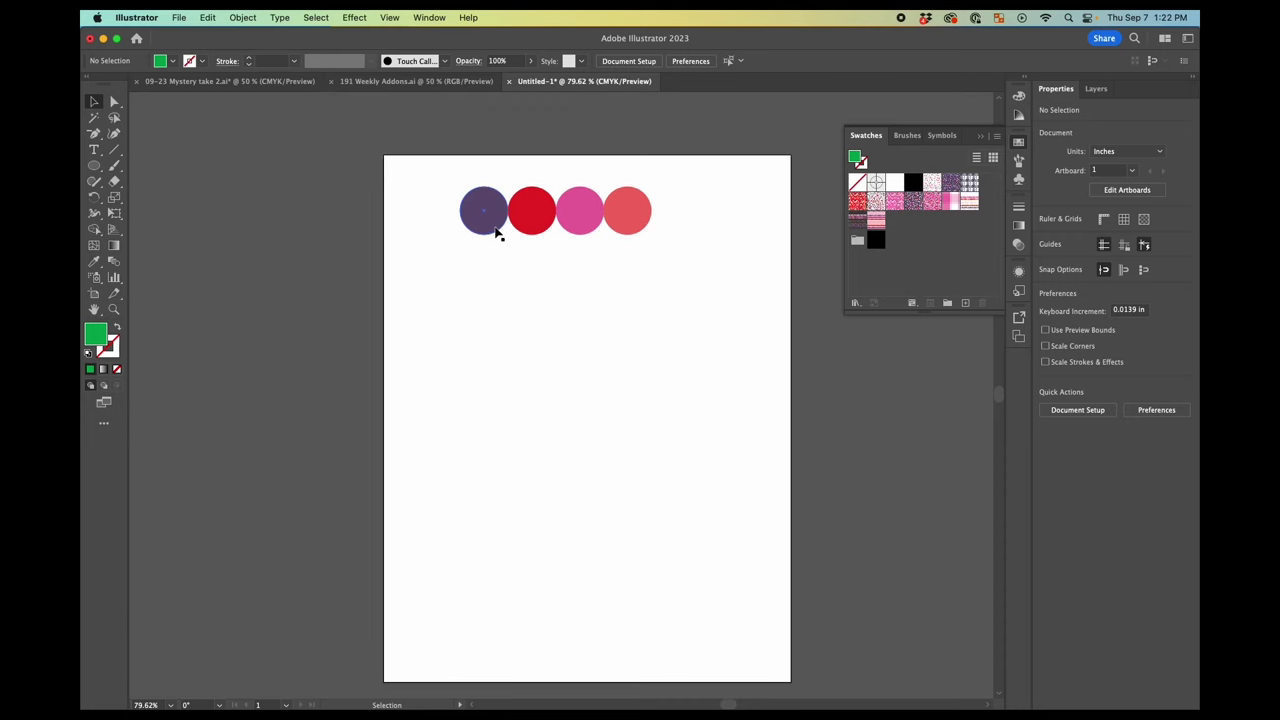
Save the dark purple and red circle fills as new global swatches
{"action": "left_click", "coordinate": [495, 229]}
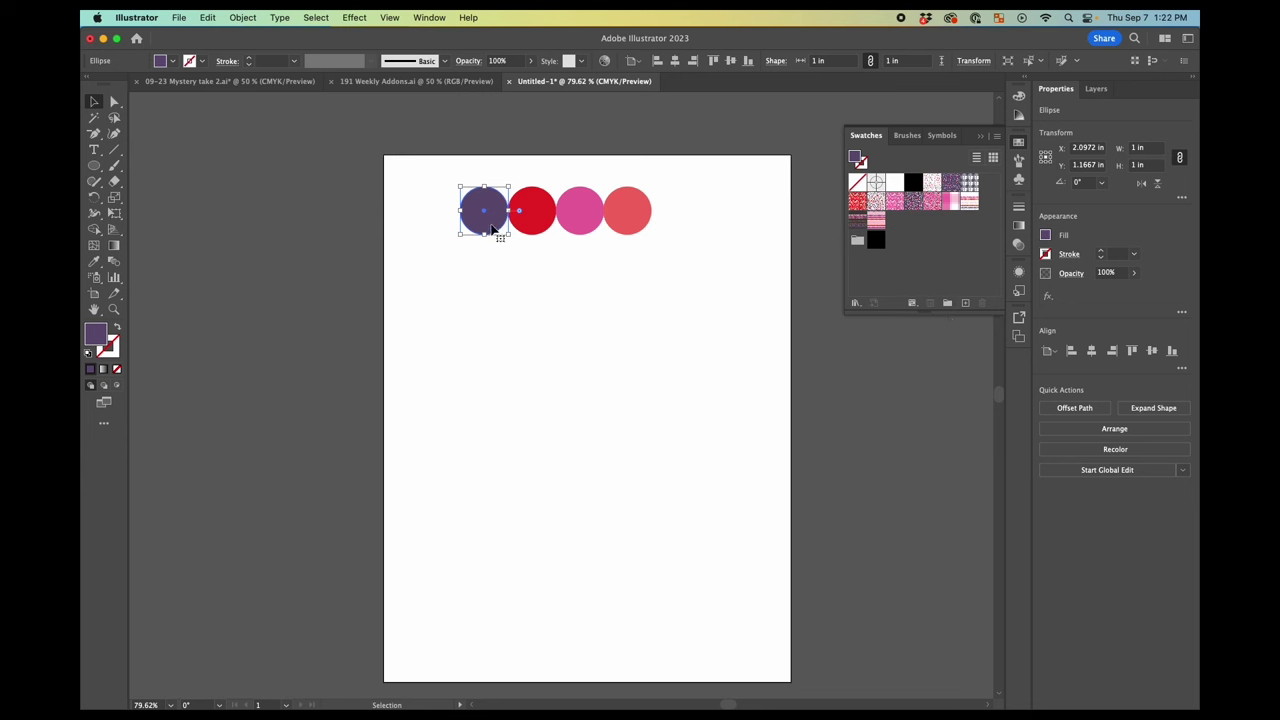
{"action": "mouse_move", "coordinate": [500, 229]}
{"action": "left_mouse_down"}
{"action": "mouse_move", "coordinate": [800, 234]}
{"action": "mouse_move", "coordinate": [491, 225]}
{"action": "left_mouse_up"}
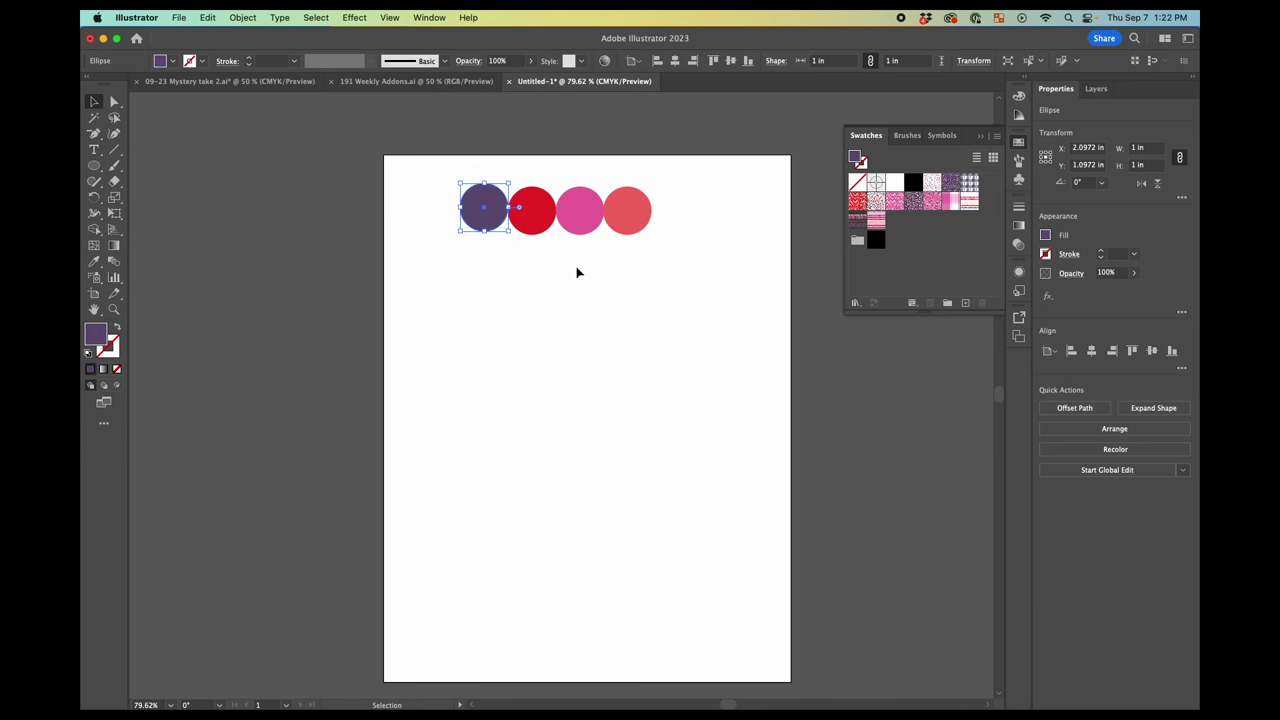
{"action": "left_click", "coordinate": [965, 304]}
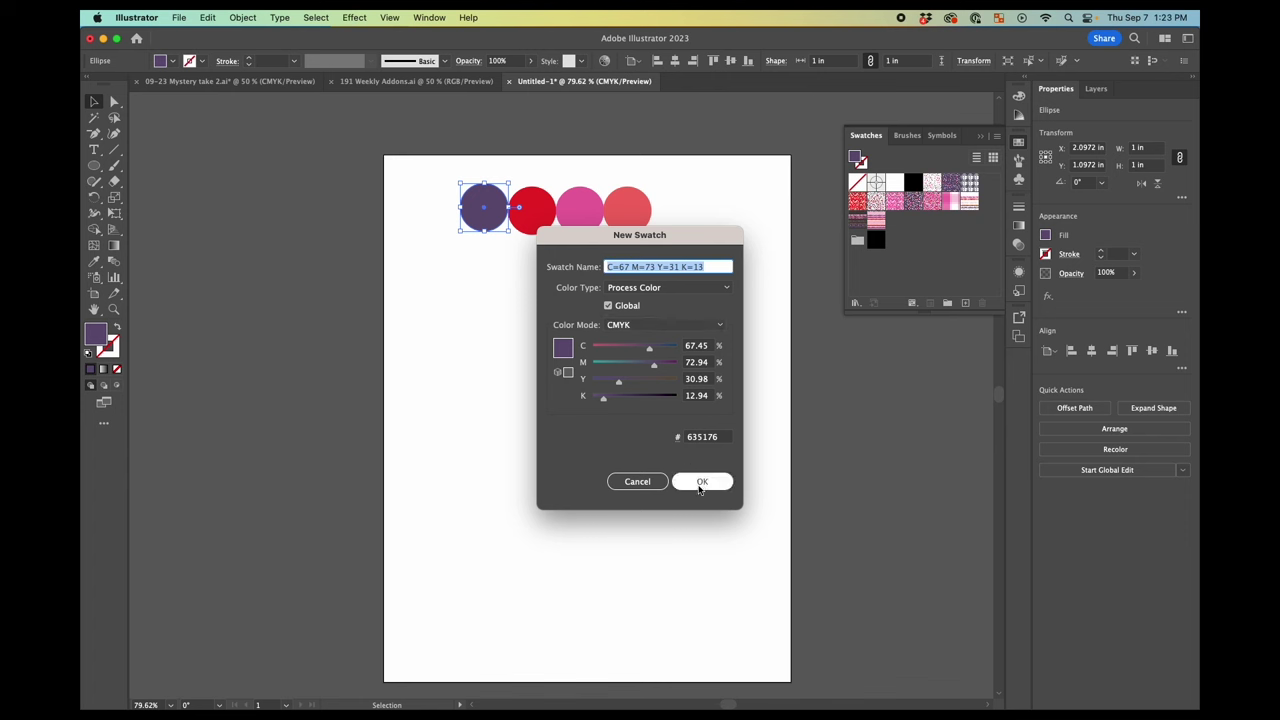
{"action": "left_click", "coordinate": [705, 481]}
{"action": "left_click", "coordinate": [538, 222]}
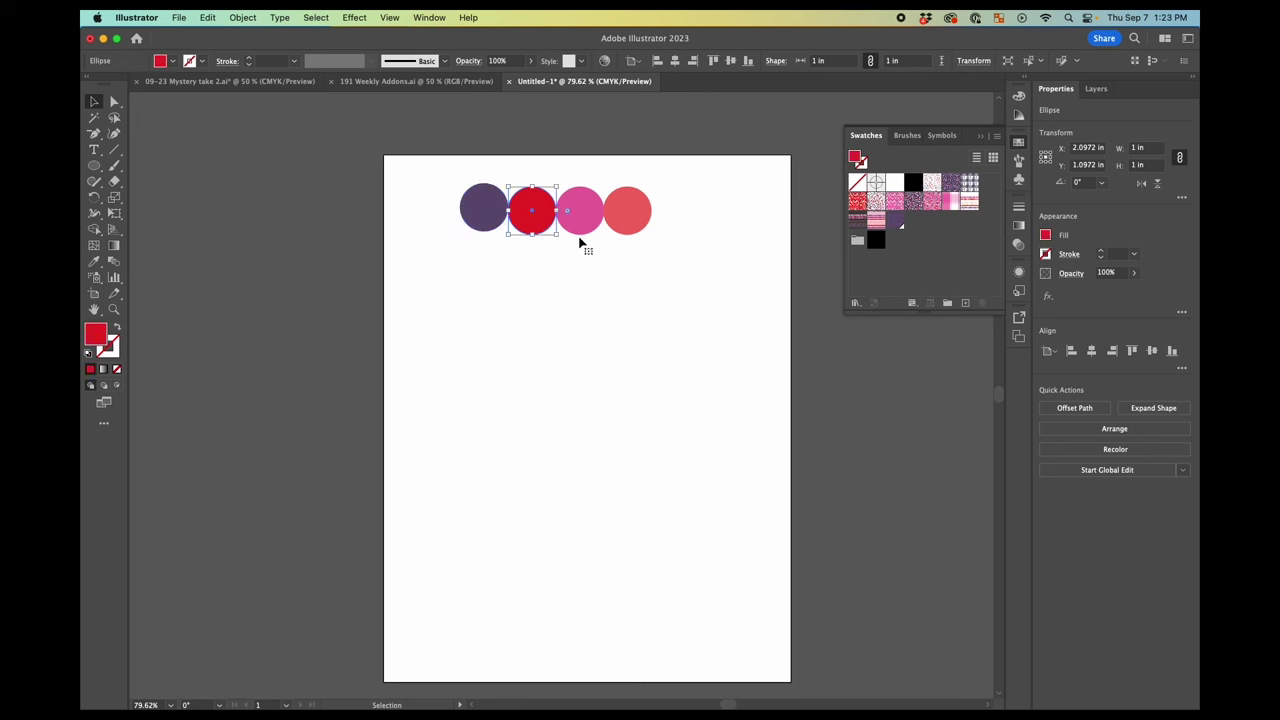
{"action": "left_click", "coordinate": [965, 303]}
{"action": "left_click", "coordinate": [702, 481]}
Save the magenta and coral circle fills as new global swatches
{"action": "left_click", "coordinate": [584, 228]}
{"action": "left_click", "coordinate": [965, 303]}
{"action": "key", "text": "Return"}
{"action": "left_click", "coordinate": [628, 220]}
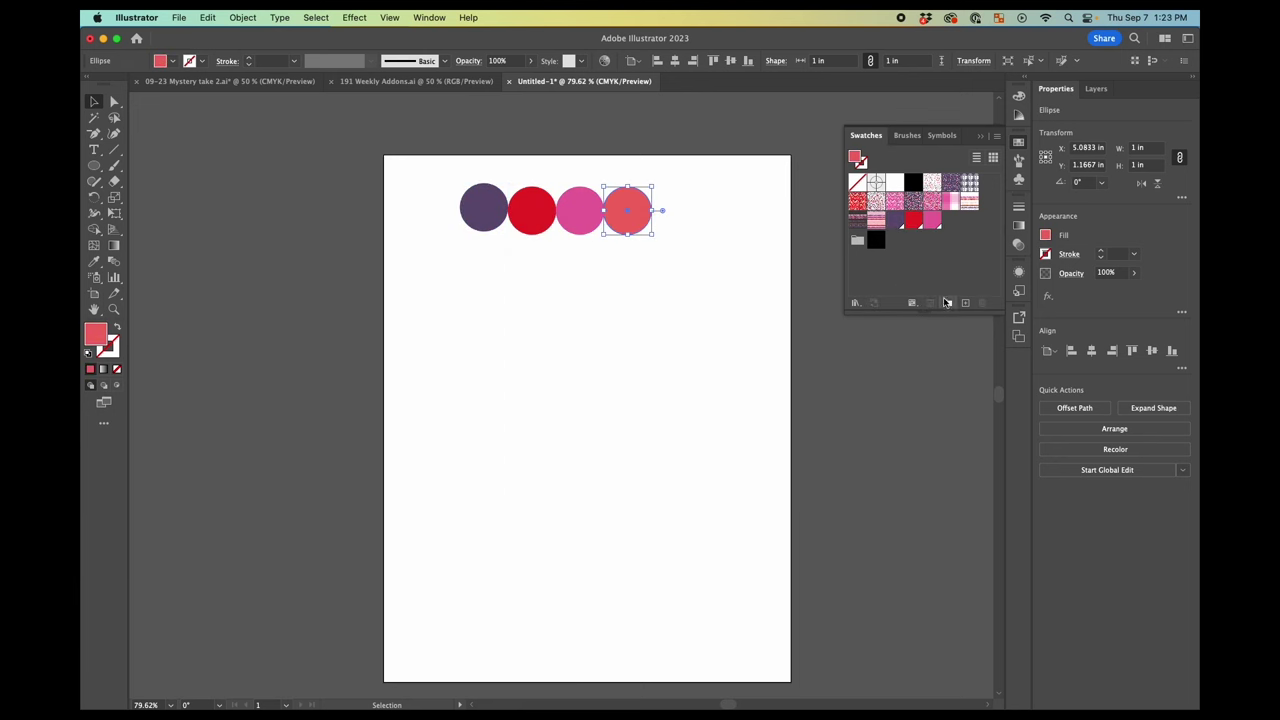
{"action": "left_click", "coordinate": [965, 303]}
{"action": "left_click", "coordinate": [705, 481]}
{"action": "left_click", "coordinate": [717, 320]}
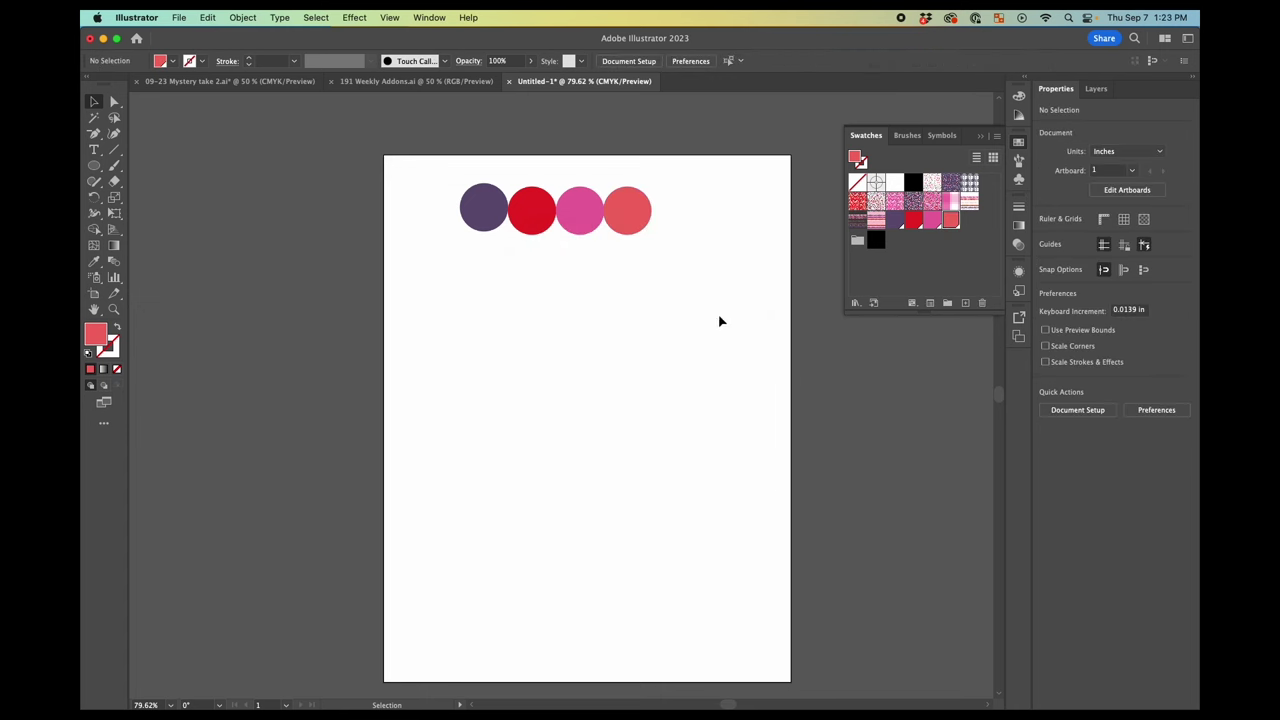
{"action": "left_click_drag", "start_coordinate": [634, 234], "coordinate": [948, 246]}
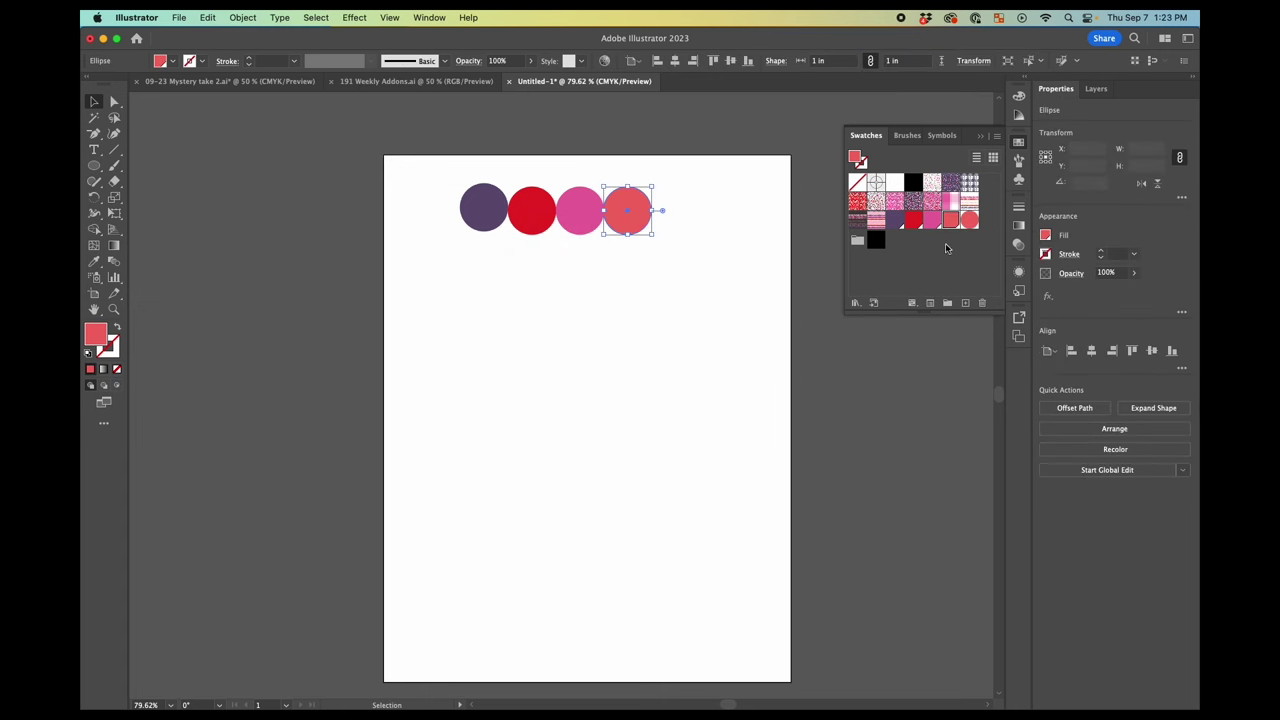
{"action": "left_click", "coordinate": [700, 285]}
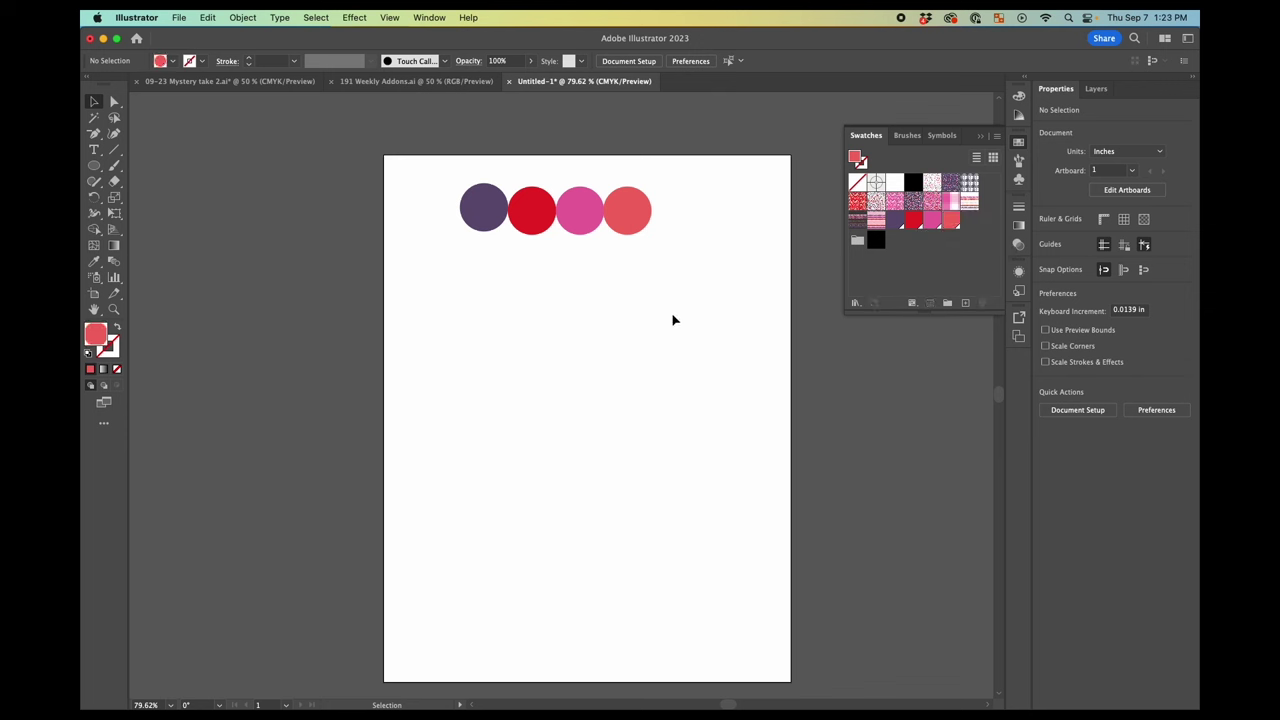
{"action": "left_click_drag", "start_coordinate": [94, 165], "coordinate": [165, 166]}
{"action": "left_click_drag", "start_coordinate": [430, 309], "coordinate": [737, 514]}
{"action": "left_click", "coordinate": [93, 103]}
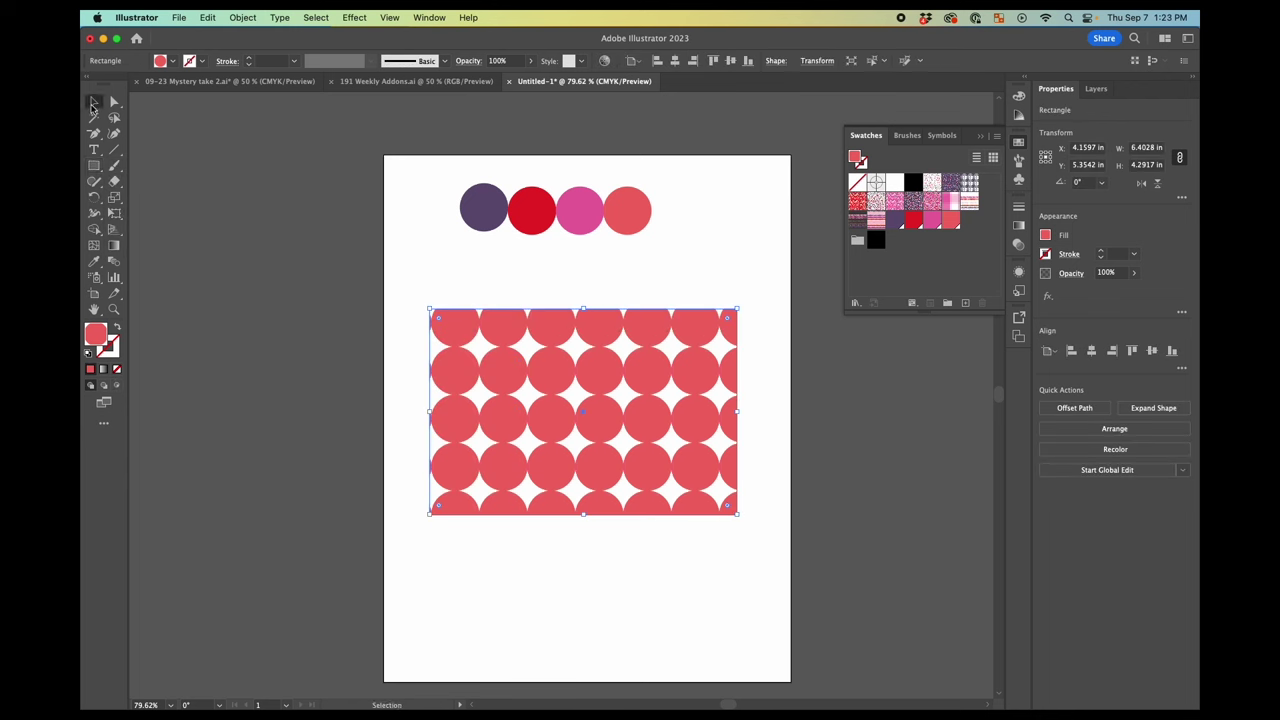
{"action": "left_click", "coordinate": [857, 201]}
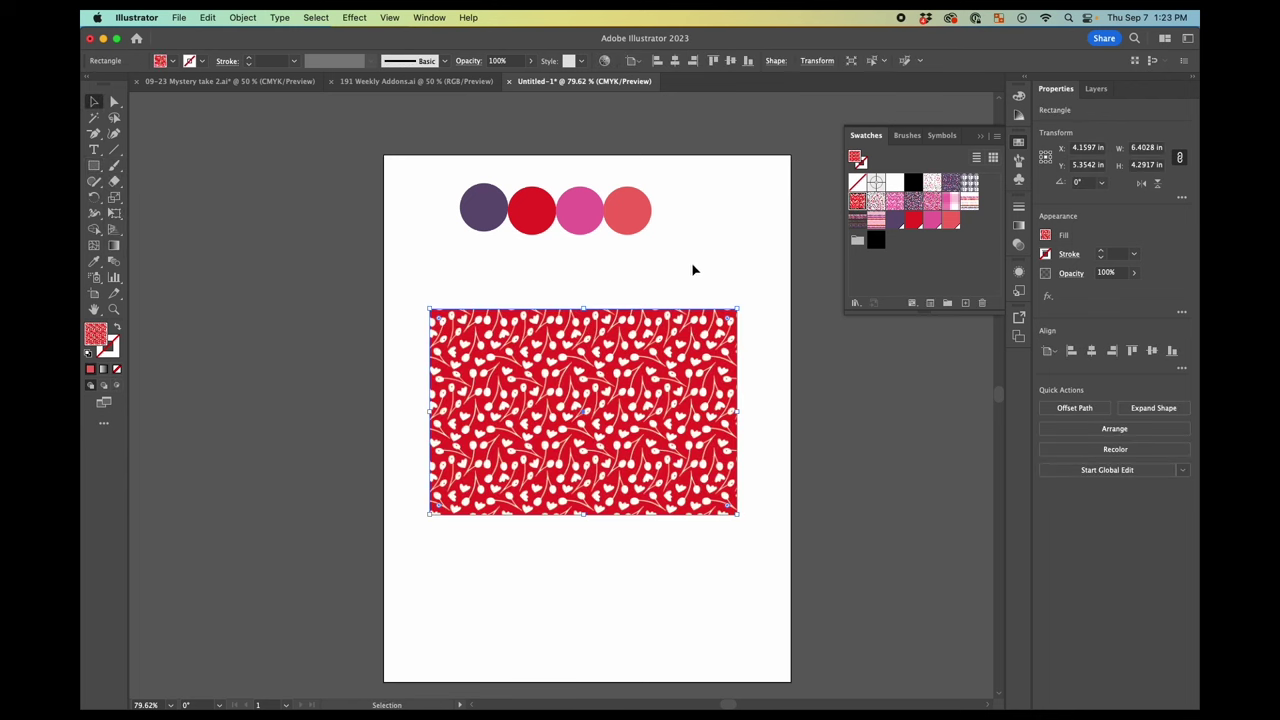
{"action": "left_click", "coordinate": [856, 222]}
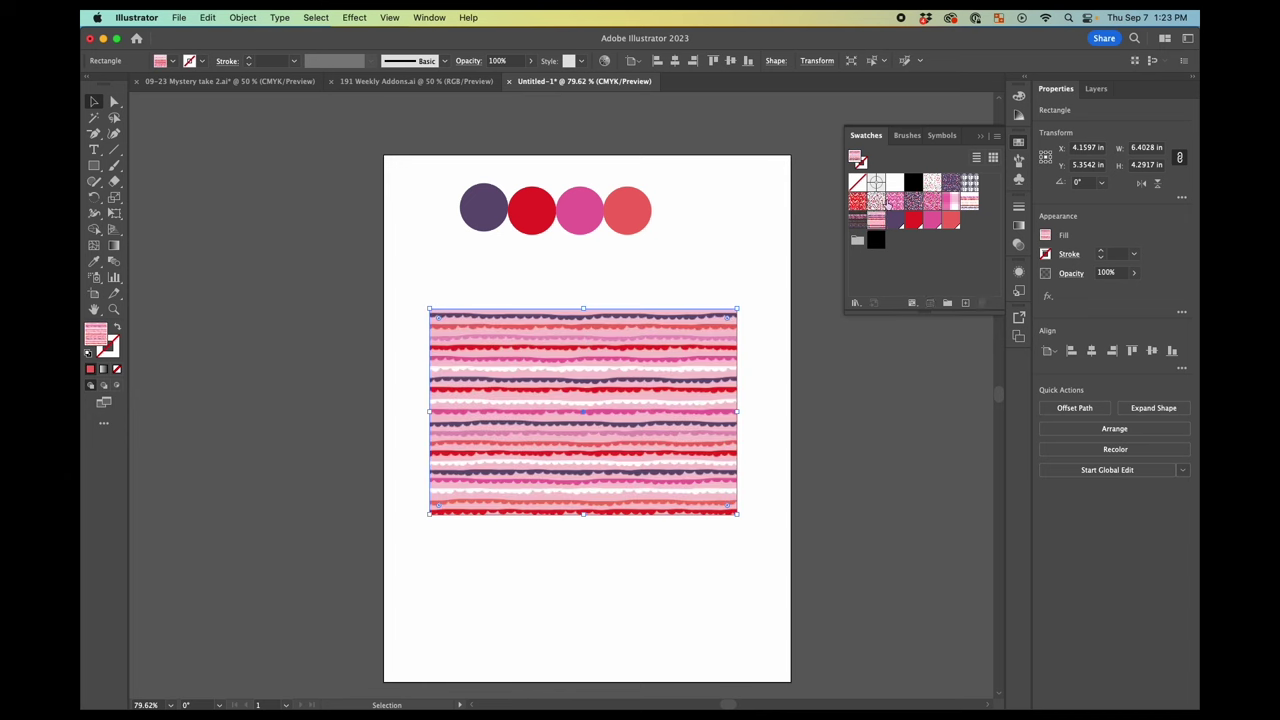
{"action": "left_click", "coordinate": [931, 200]}
{"action": "left_click", "coordinate": [969, 182]}
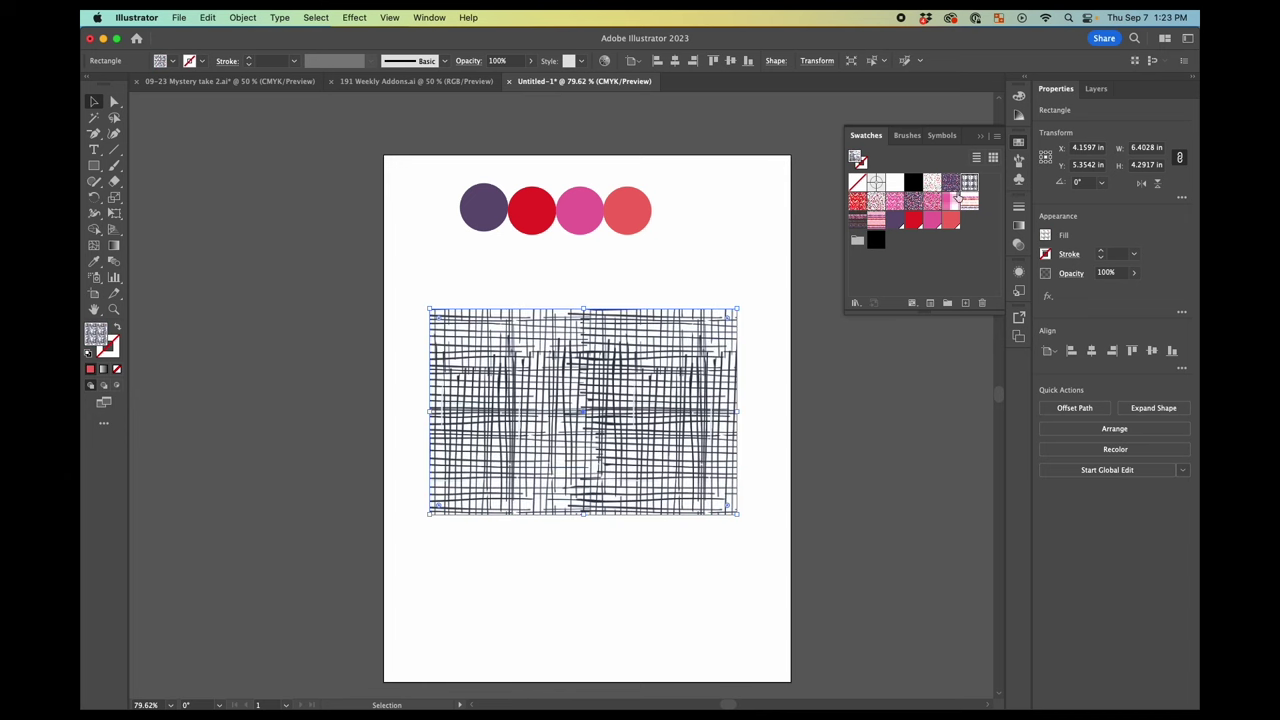
{"action": "left_click", "coordinate": [948, 201]}
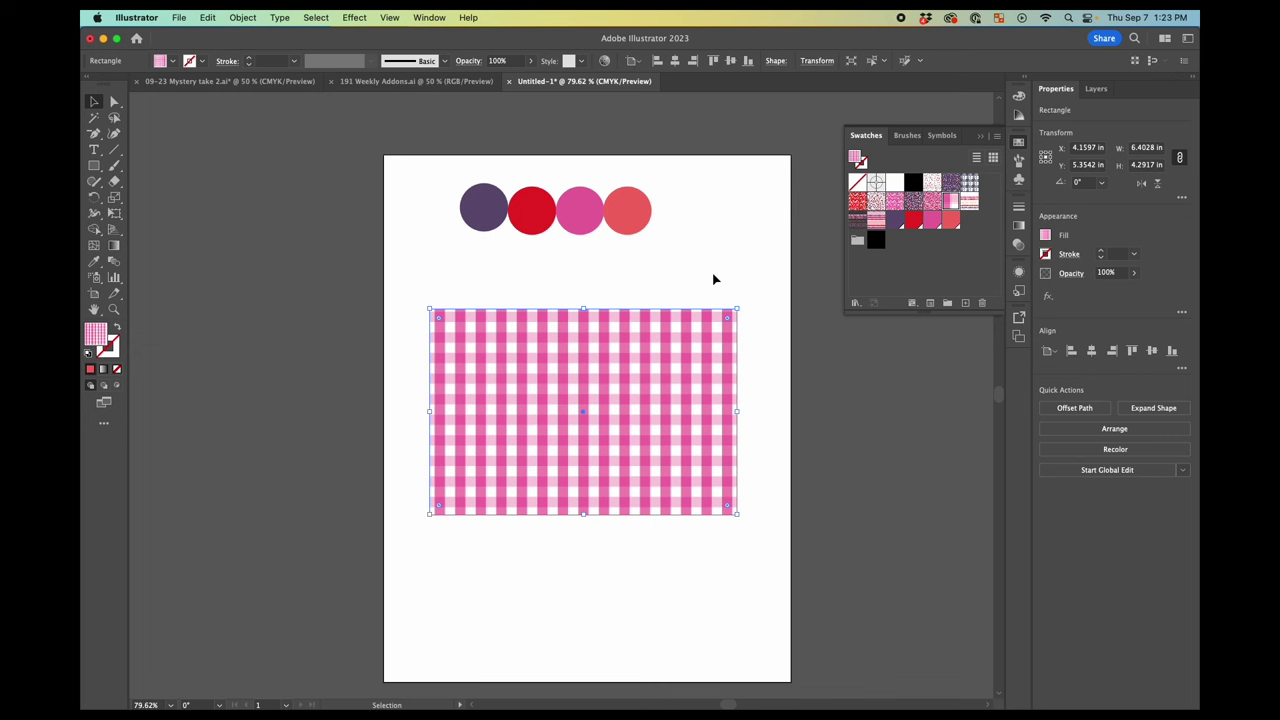
{"action": "key", "text": "Delete"}
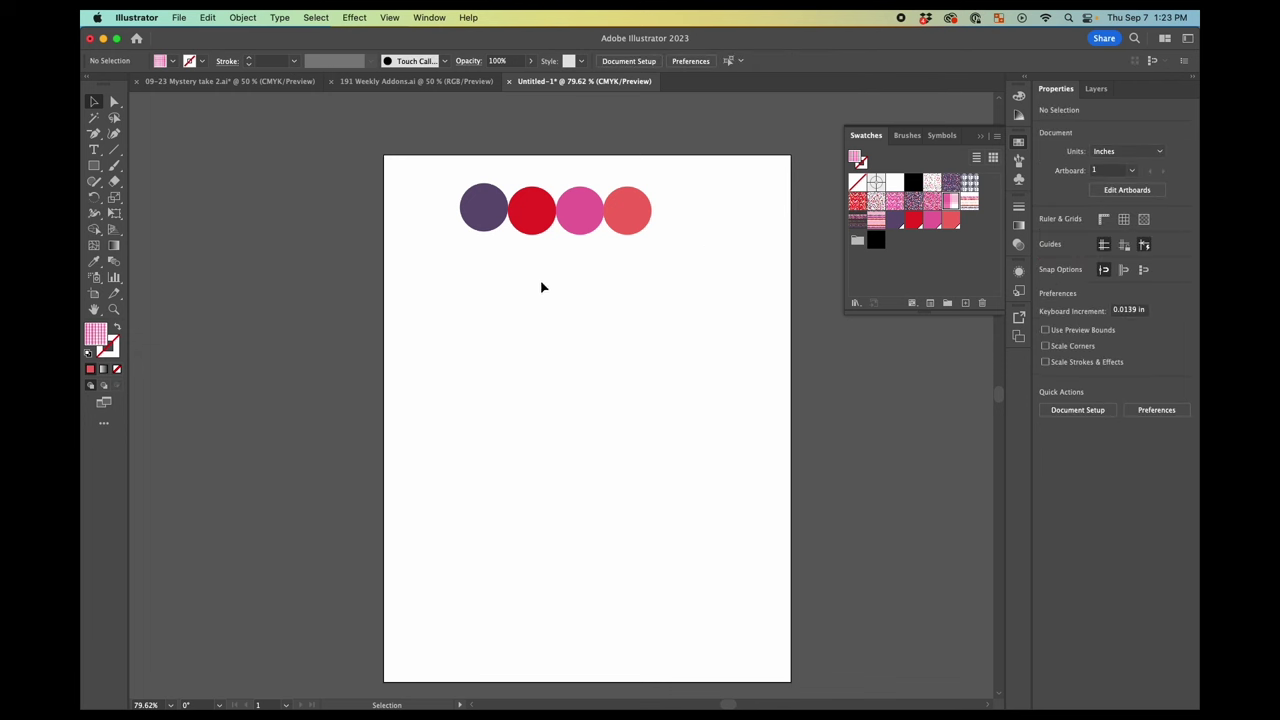
Choose Save Swatches from the Swatch Libraries menu and begin typing the name 'sample s'
{"action": "left_click", "coordinate": [855, 304]}
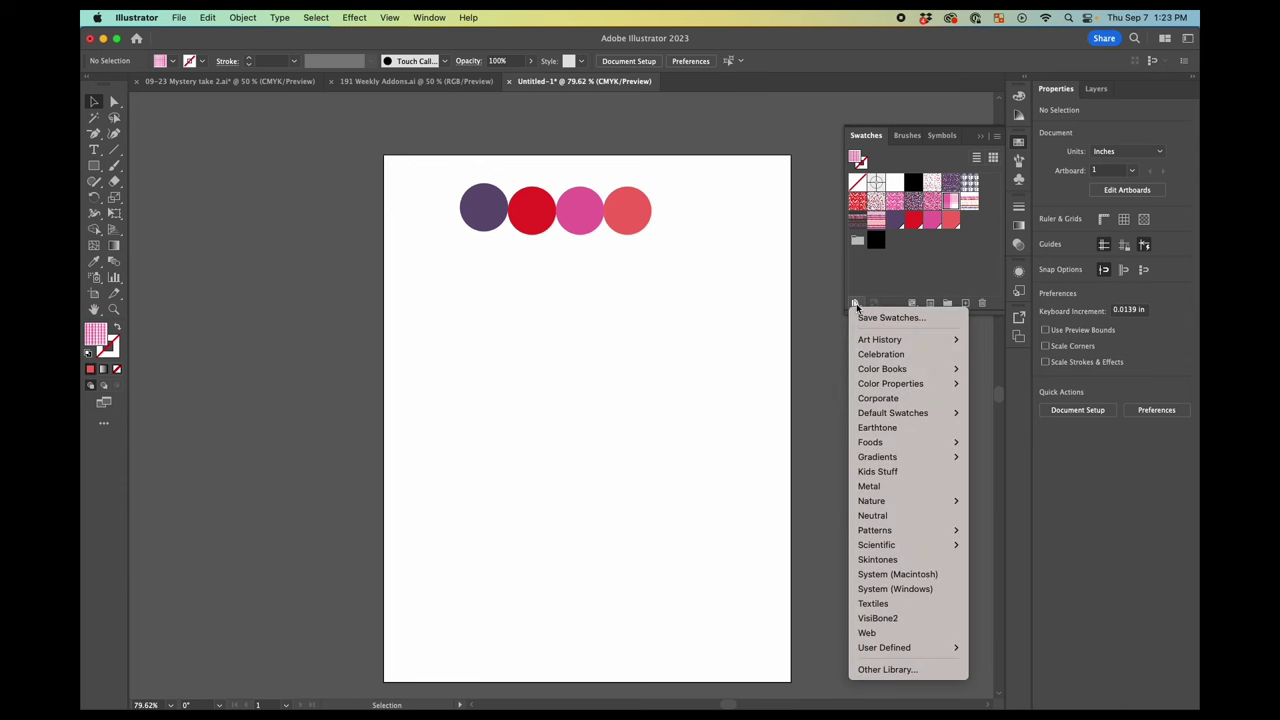
{"action": "left_click", "coordinate": [856, 303]}
{"action": "left_click", "coordinate": [856, 303]}
{"action": "left_click", "coordinate": [890, 317]}
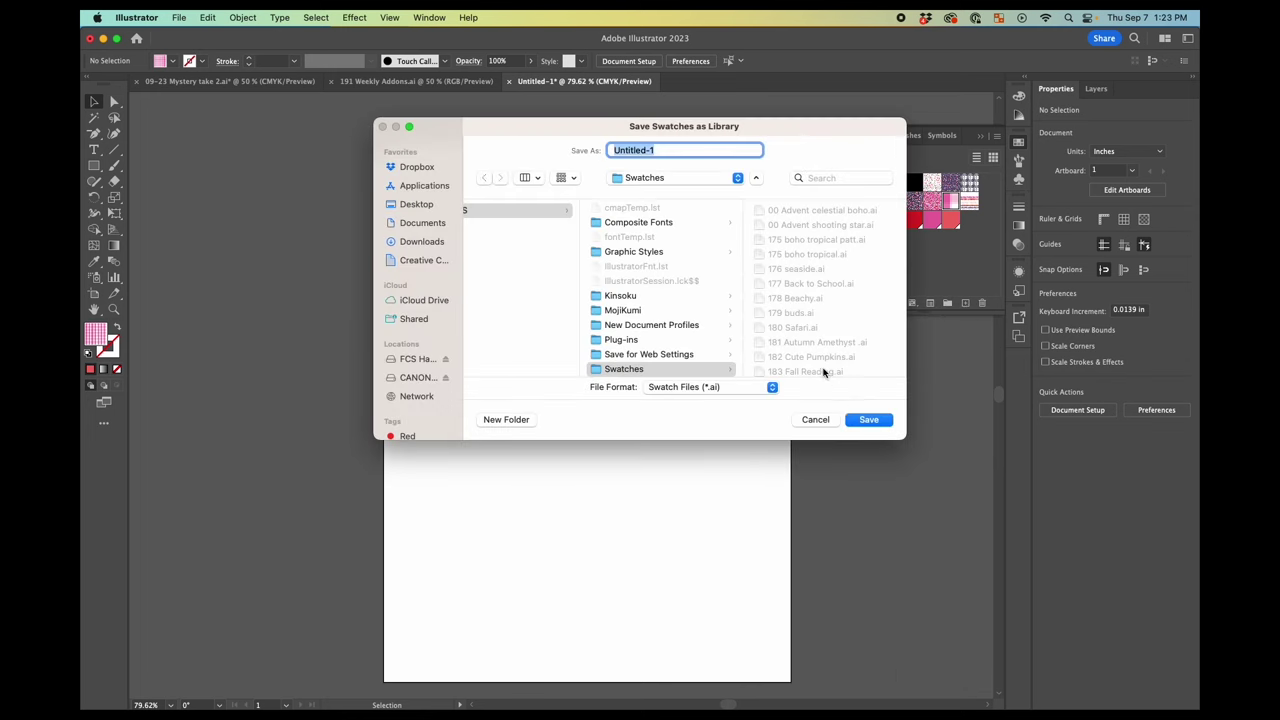
{"action": "type", "text": "sample swatches"}
Save the swatch library, then close Untitled-1 without saving
{"action": "key", "text": "Return"}
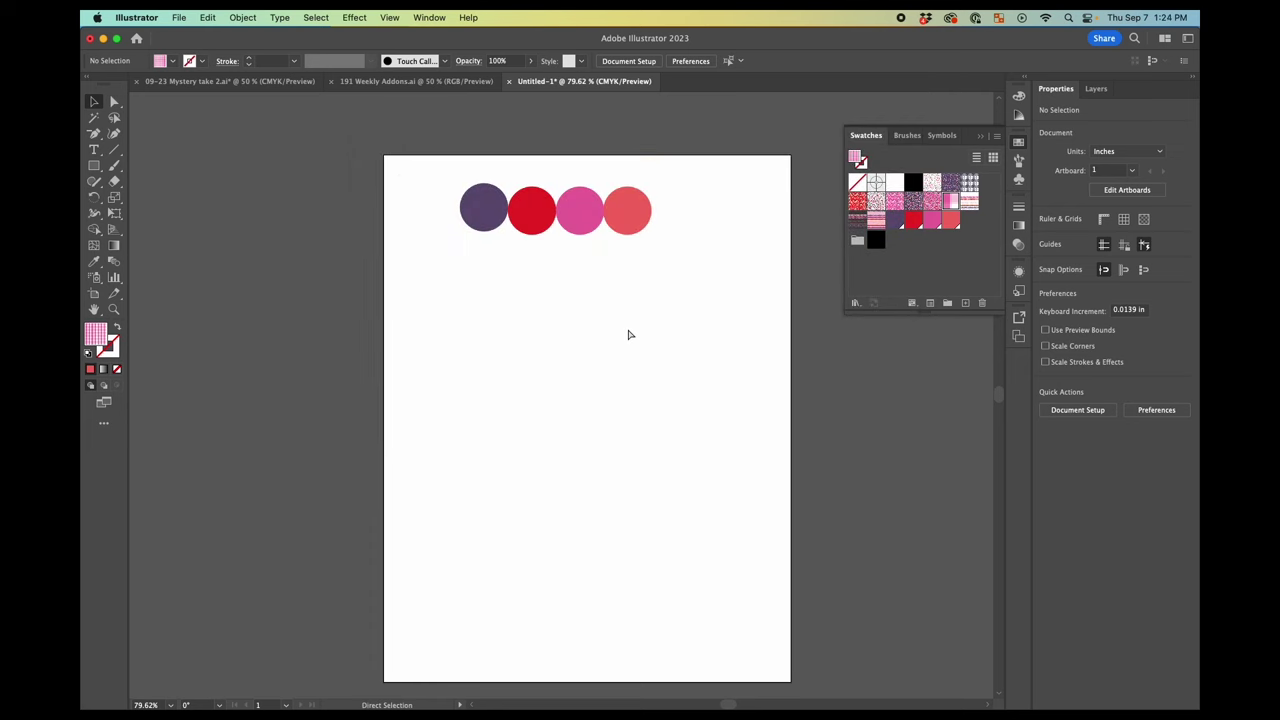
{"action": "key", "text": "super+w"}
{"action": "left_click", "coordinate": [660, 410]}
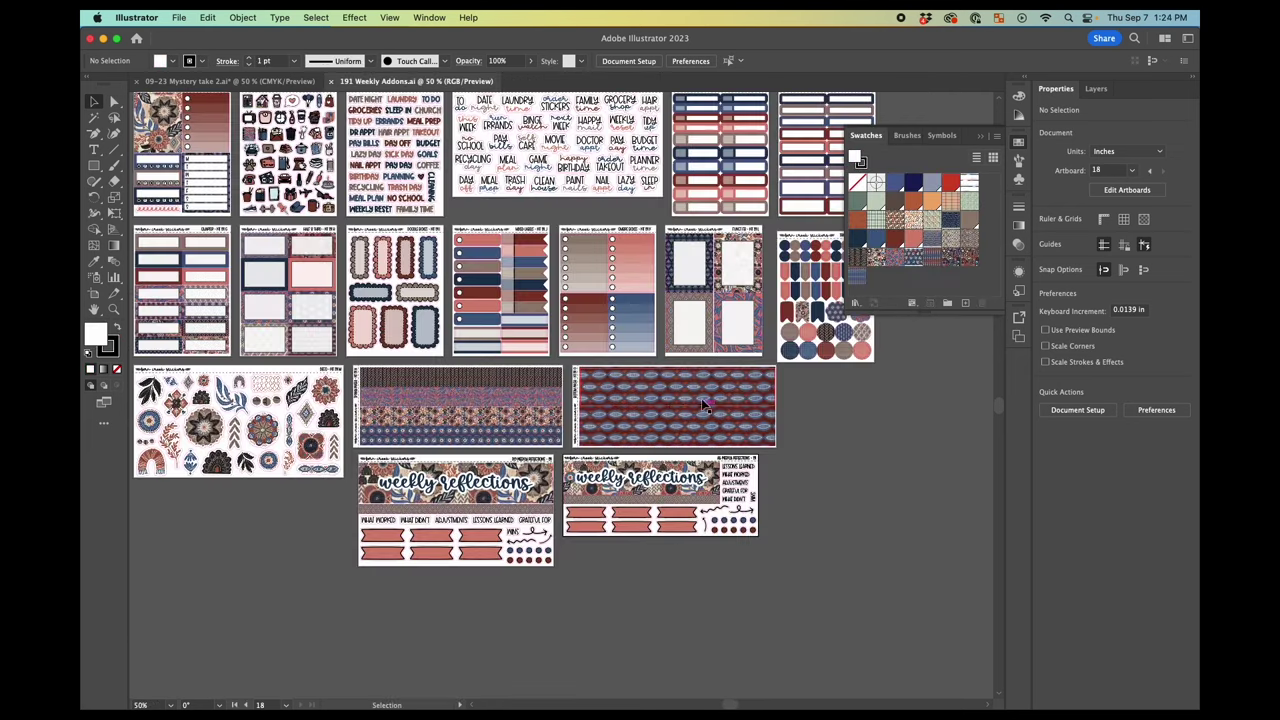
Bring up the Swatch Libraries list in the 191 Weekly Addons document
{"action": "scroll", "coordinate": [660, 410], "scroll_direction": "left", "scroll_amount": 3}
{"action": "scroll", "coordinate": [660, 410], "scroll_direction": "up", "scroll_amount": 2}
{"action": "scroll", "coordinate": [658, 380], "scroll_direction": "left", "scroll_amount": 2}
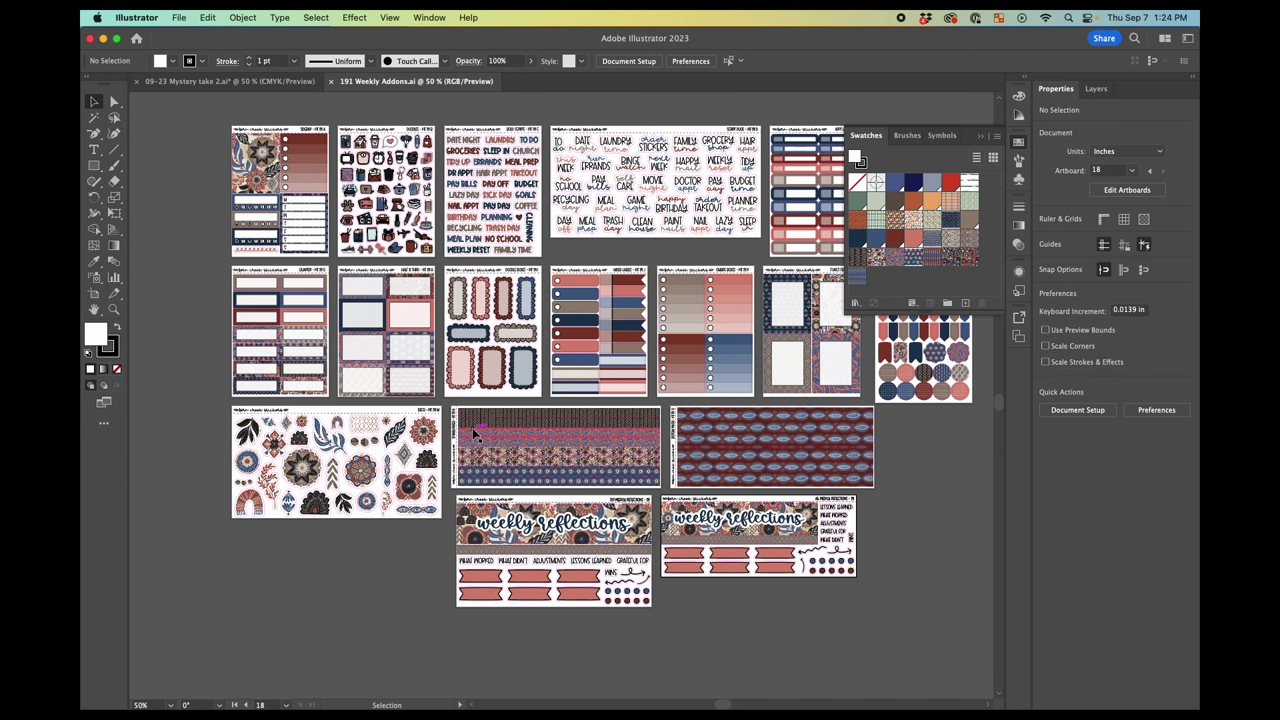
{"action": "left_click", "coordinate": [855, 303]}
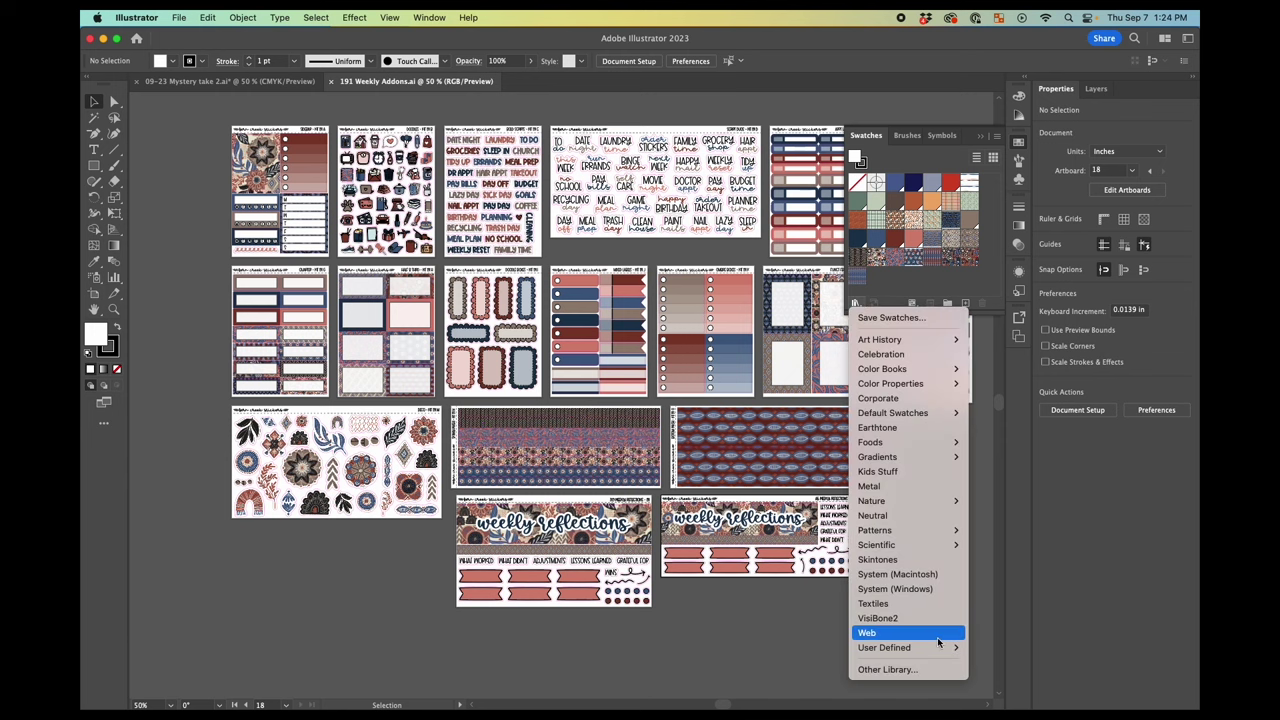
Reopen the Swatches panel and load the User Defined 'sample swatches' library
{"action": "mouse_move", "coordinate": [937, 652]}
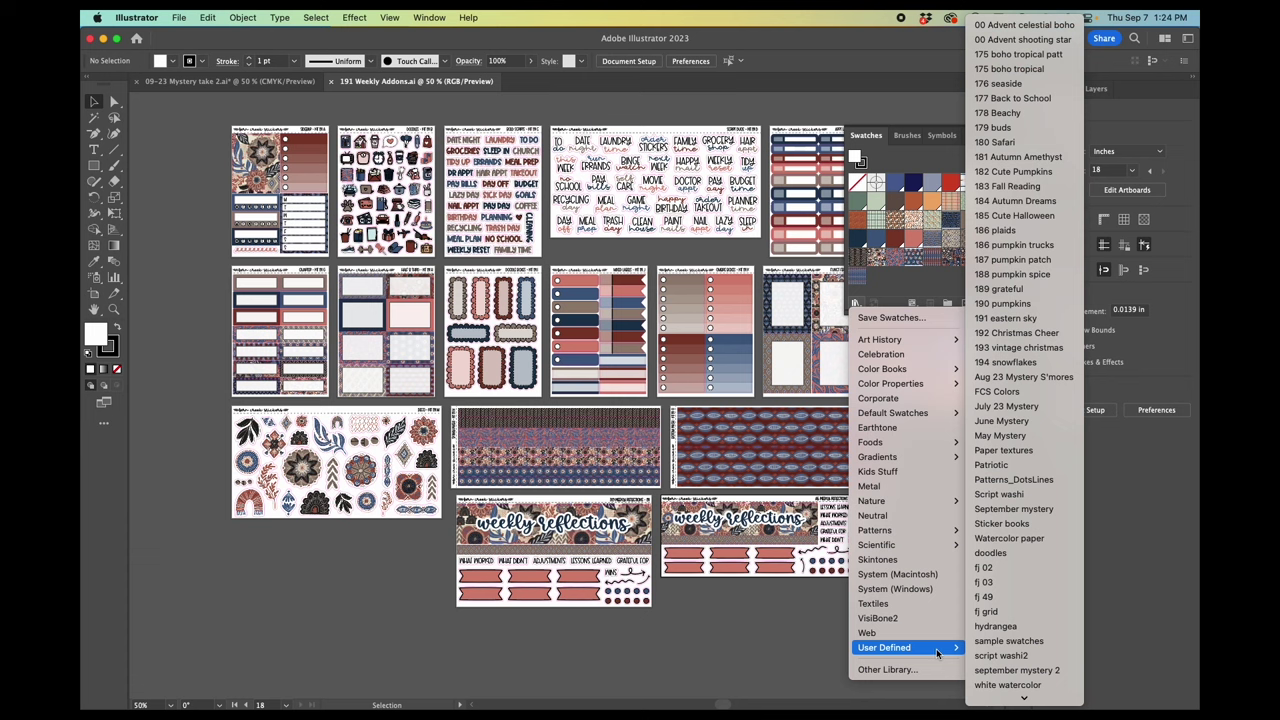
{"action": "left_click", "coordinate": [919, 282]}
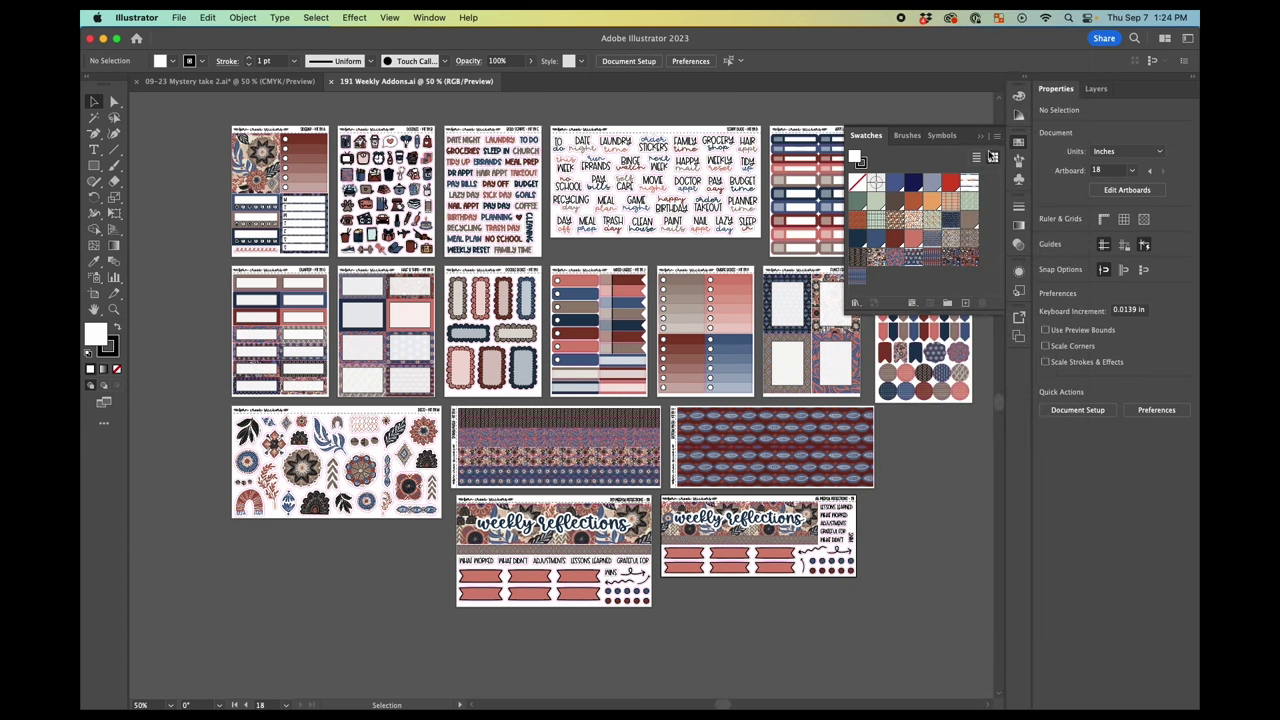
{"action": "left_click", "coordinate": [980, 137]}
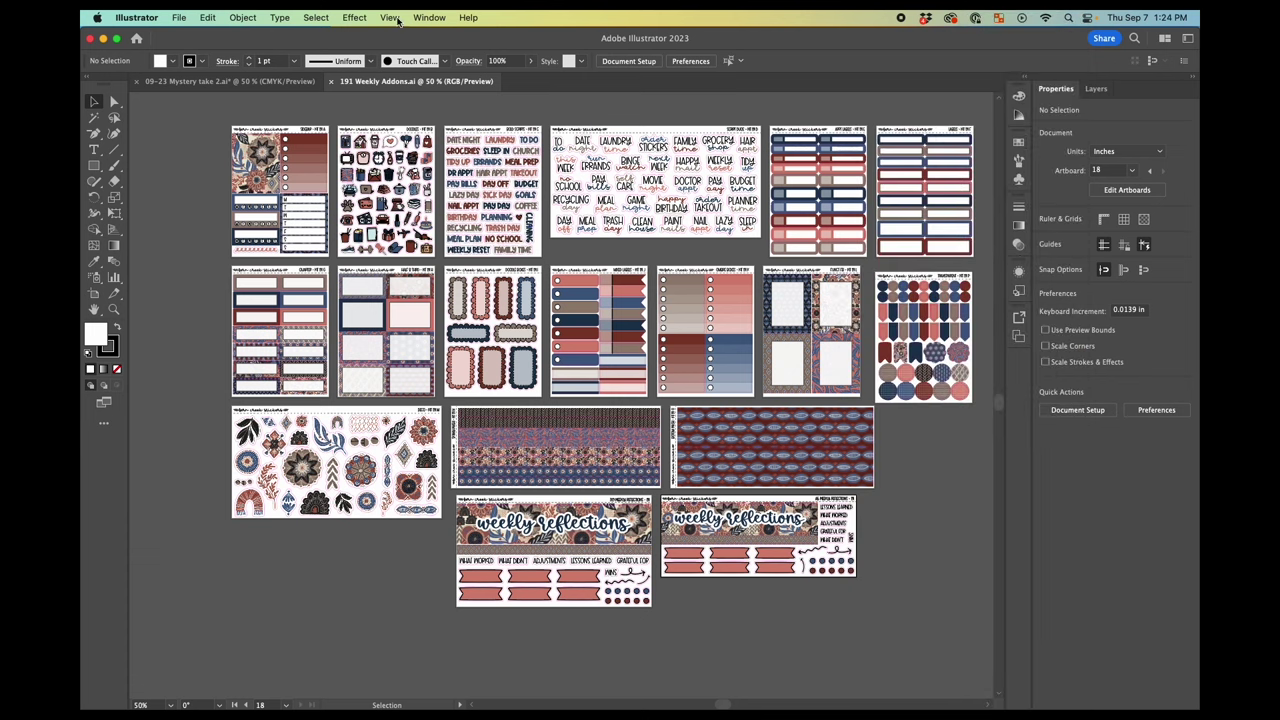
{"action": "left_click", "coordinate": [432, 15]}
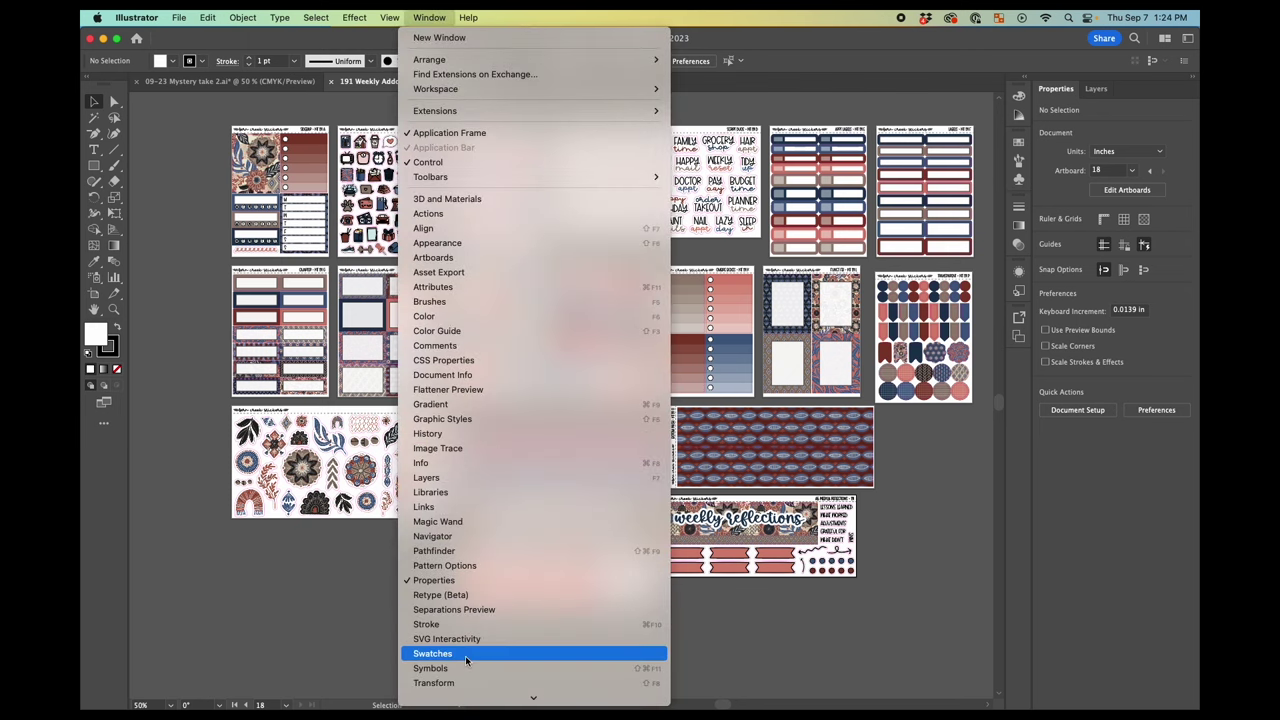
{"action": "left_click", "coordinate": [465, 655]}
{"action": "left_click", "coordinate": [855, 303]}
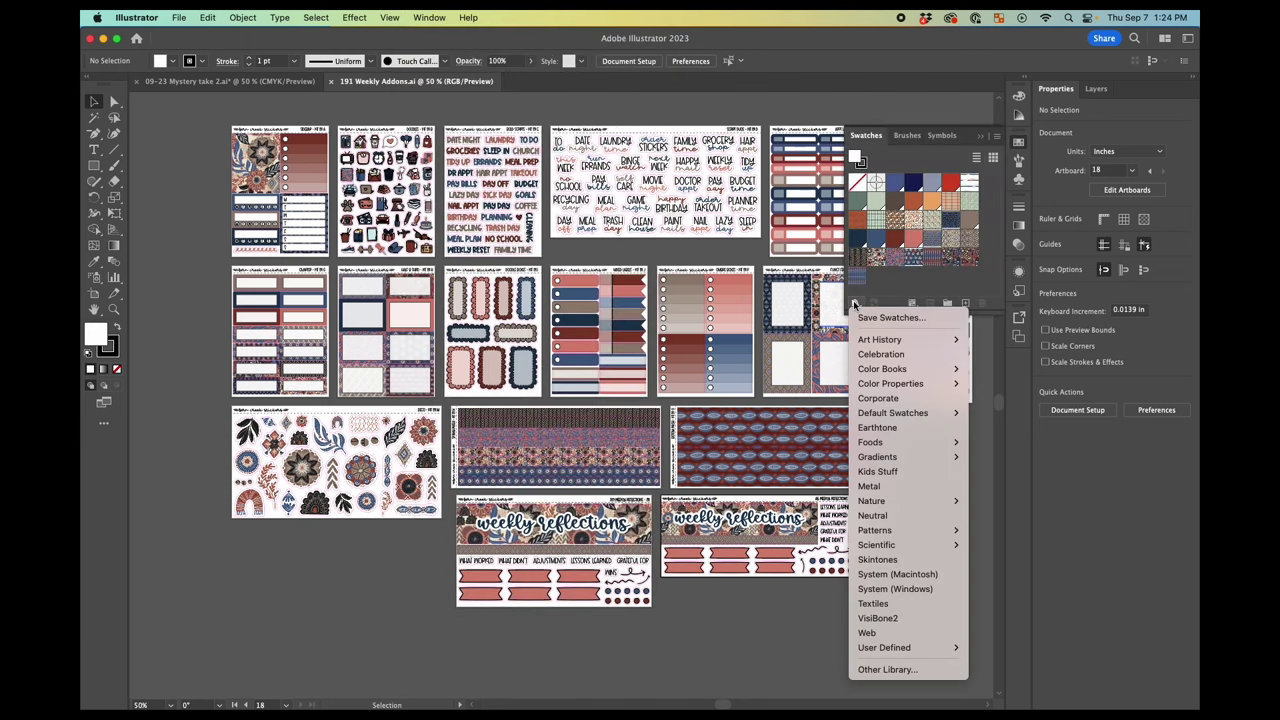
{"action": "mouse_move", "coordinate": [900, 647]}
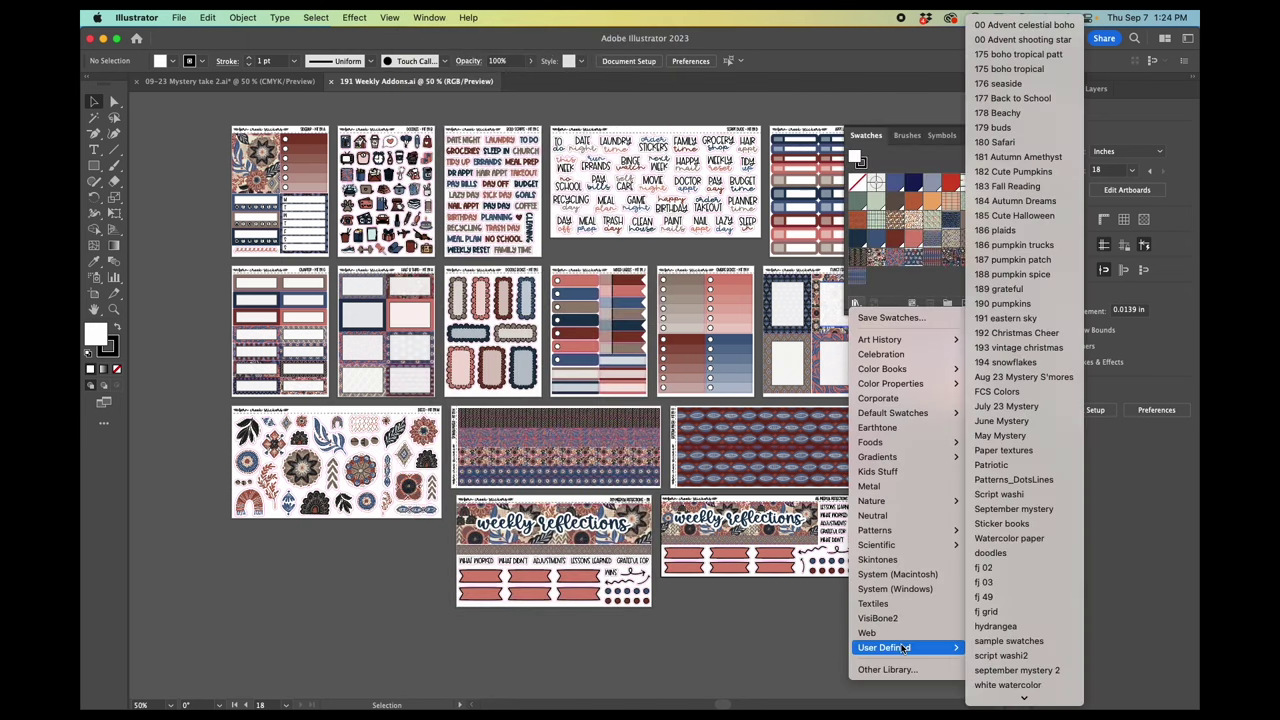
{"action": "left_click", "coordinate": [1020, 645]}
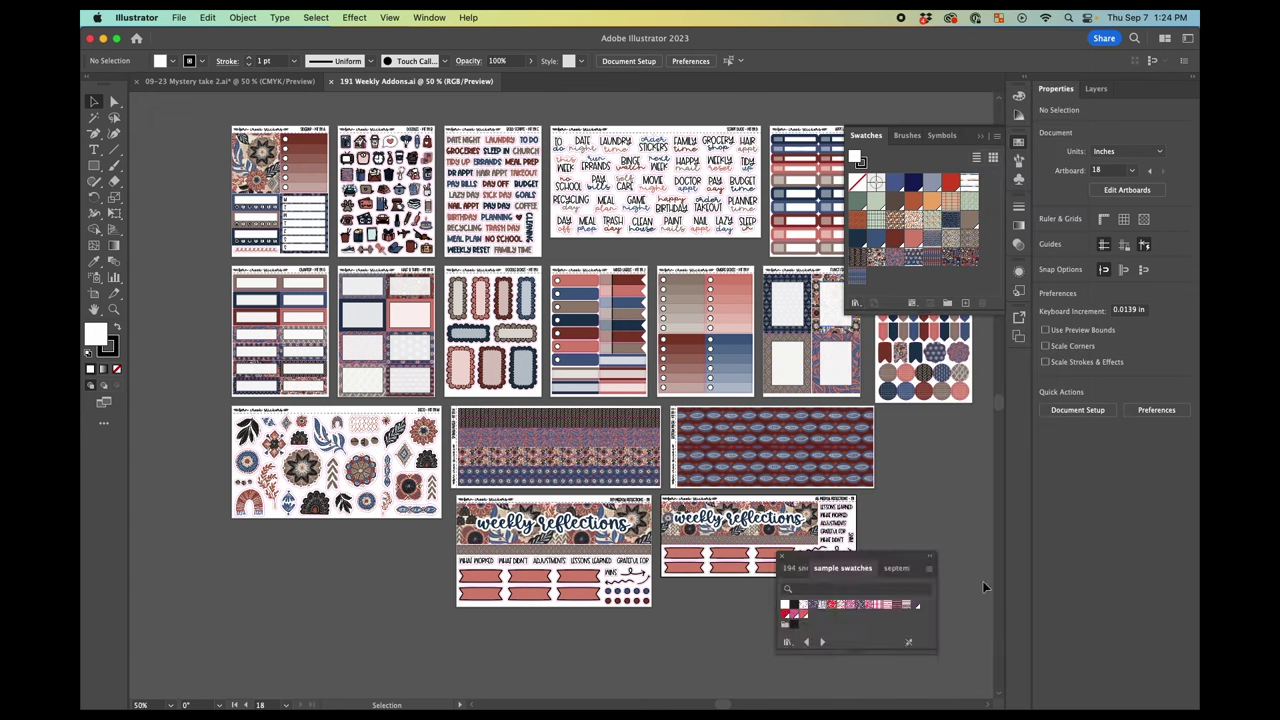
Show the sample swatches library as large thumbnails, enlarged and repositioned
{"action": "left_click", "coordinate": [979, 332]}
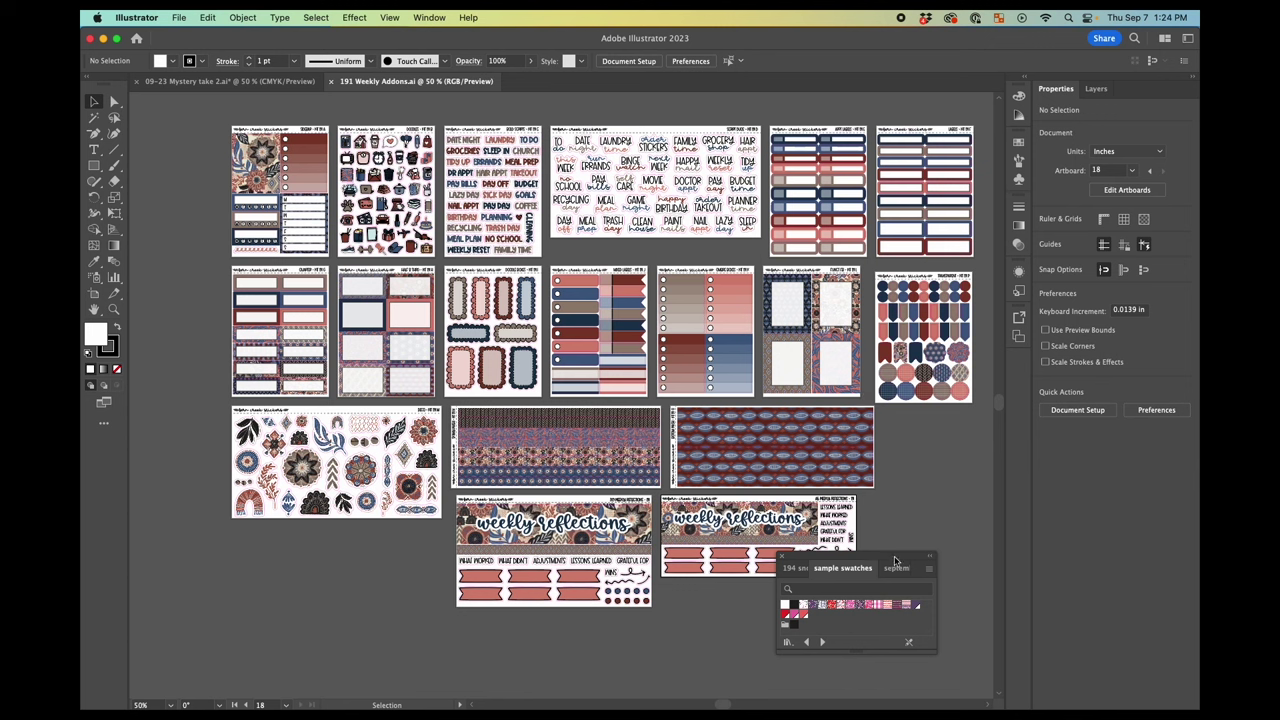
{"action": "left_click_drag", "start_coordinate": [895, 561], "coordinate": [883, 333]}
{"action": "left_click", "coordinate": [918, 344]}
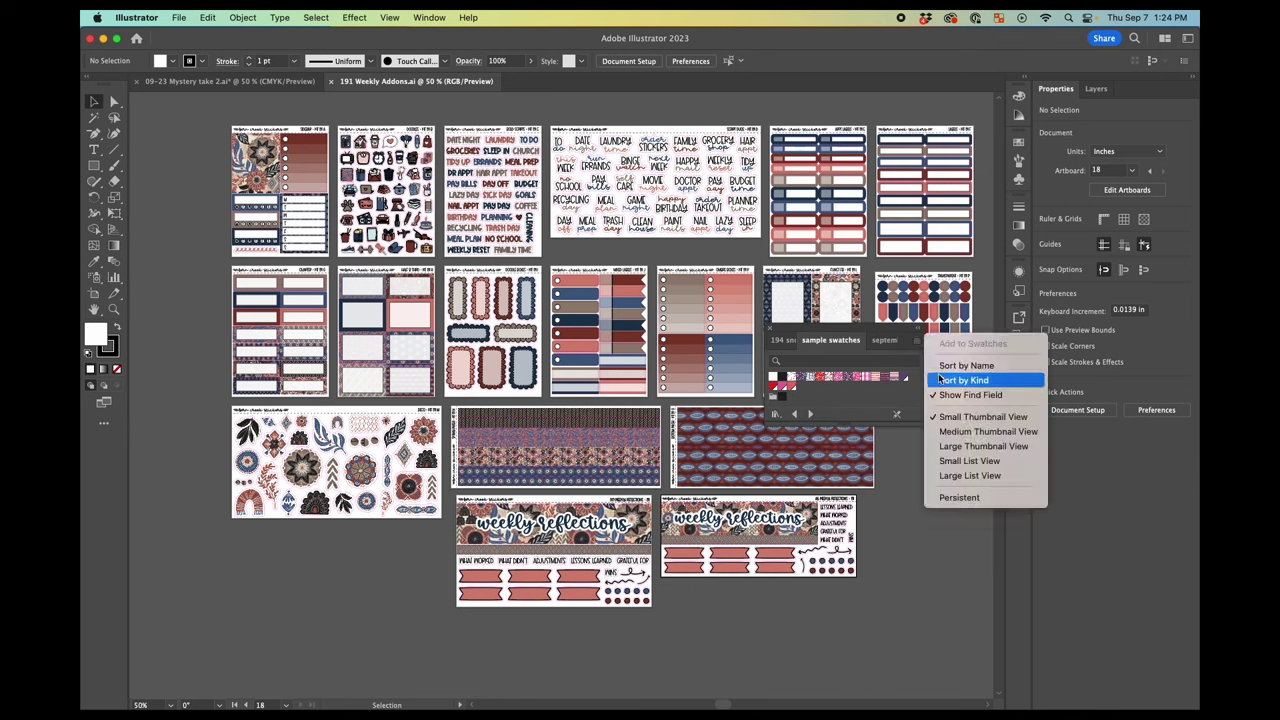
{"action": "left_click", "coordinate": [984, 446]}
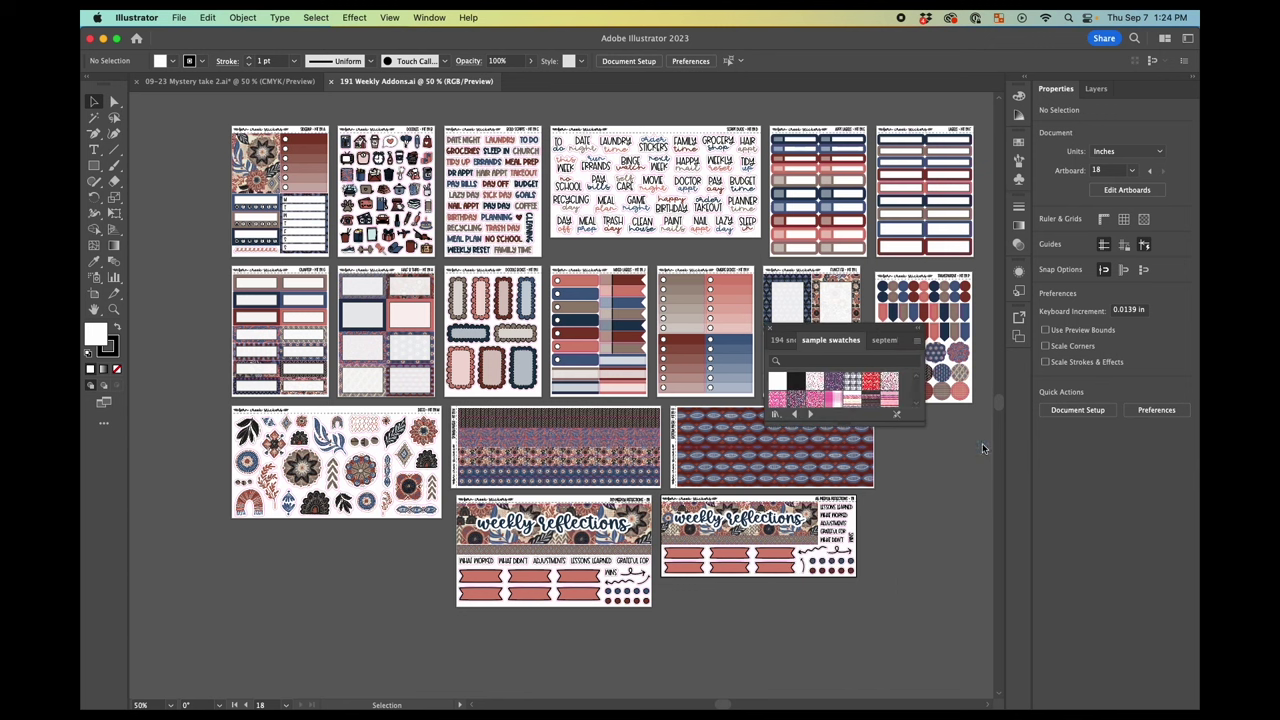
{"action": "left_click_drag", "start_coordinate": [850, 430], "coordinate": [850, 520]}
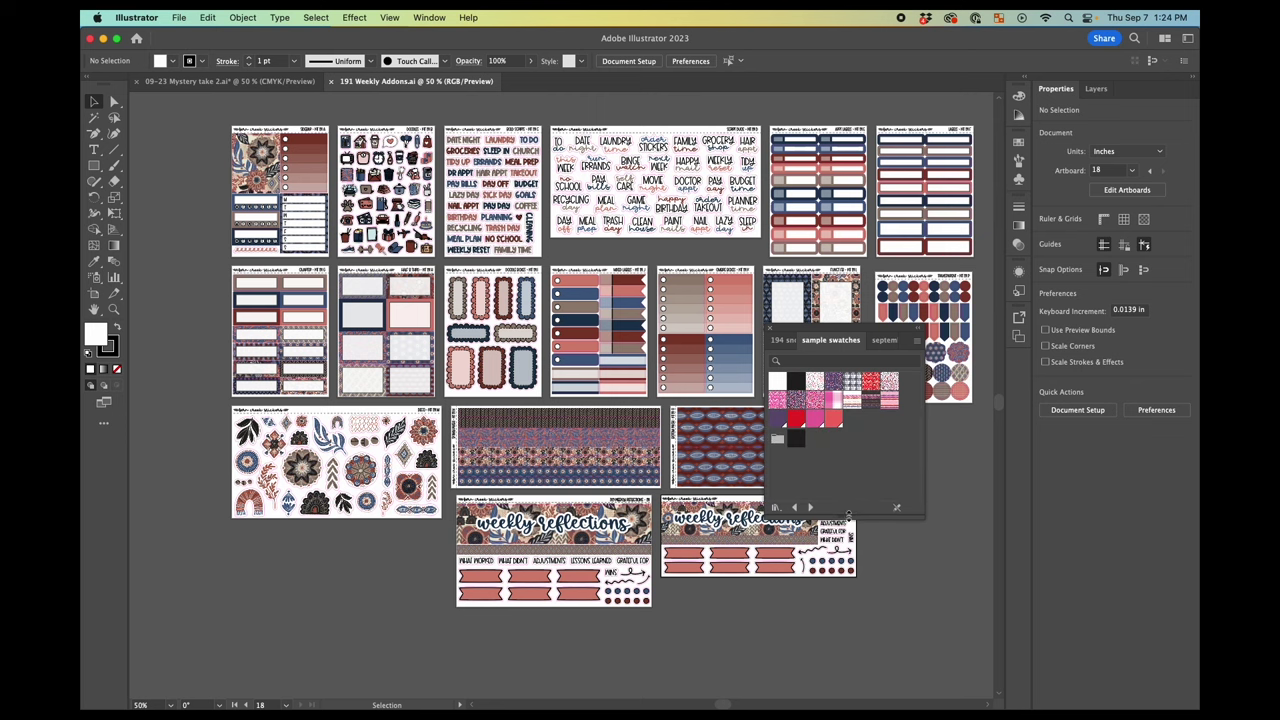
{"action": "left_click_drag", "start_coordinate": [796, 331], "coordinate": [828, 350]}
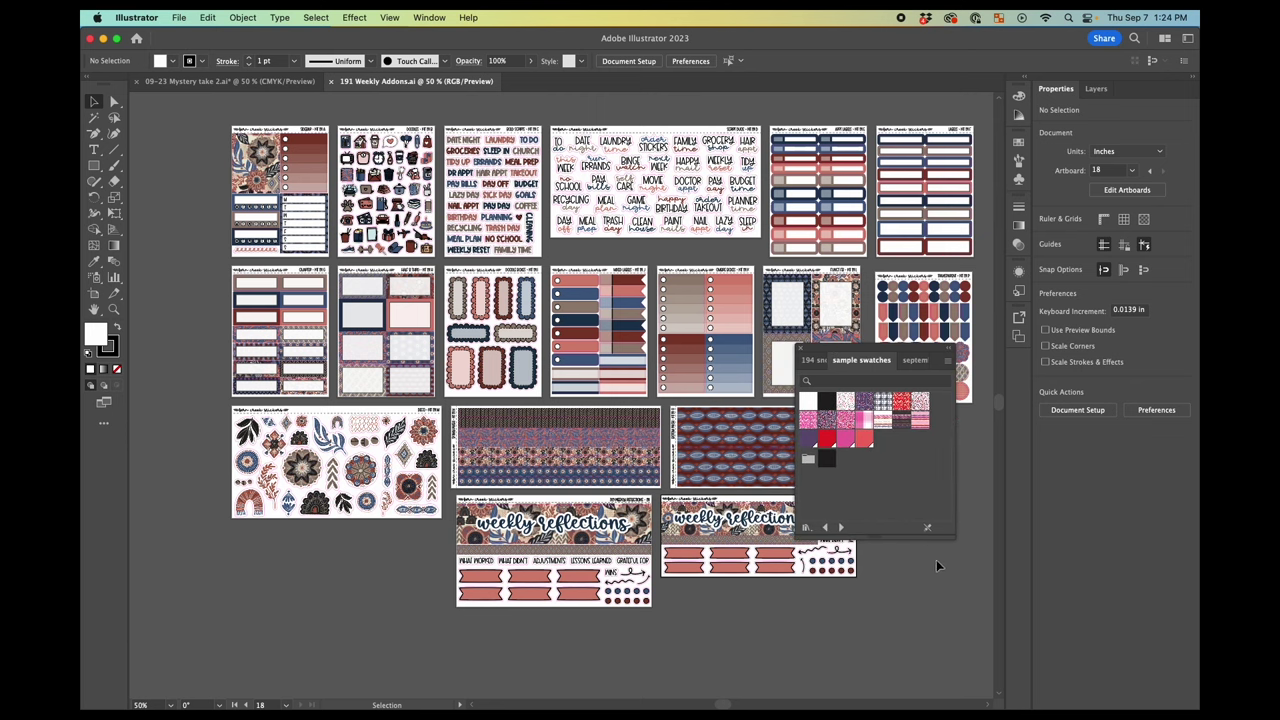
Zoom in on the ombre stickers and recolour all taupe-filled objects purple
{"action": "scroll", "coordinate": [713, 425], "scroll_direction": "right", "scroll_amount": 3}
{"action": "scroll", "coordinate": [713, 425], "scroll_direction": "left", "scroll_amount": 2}
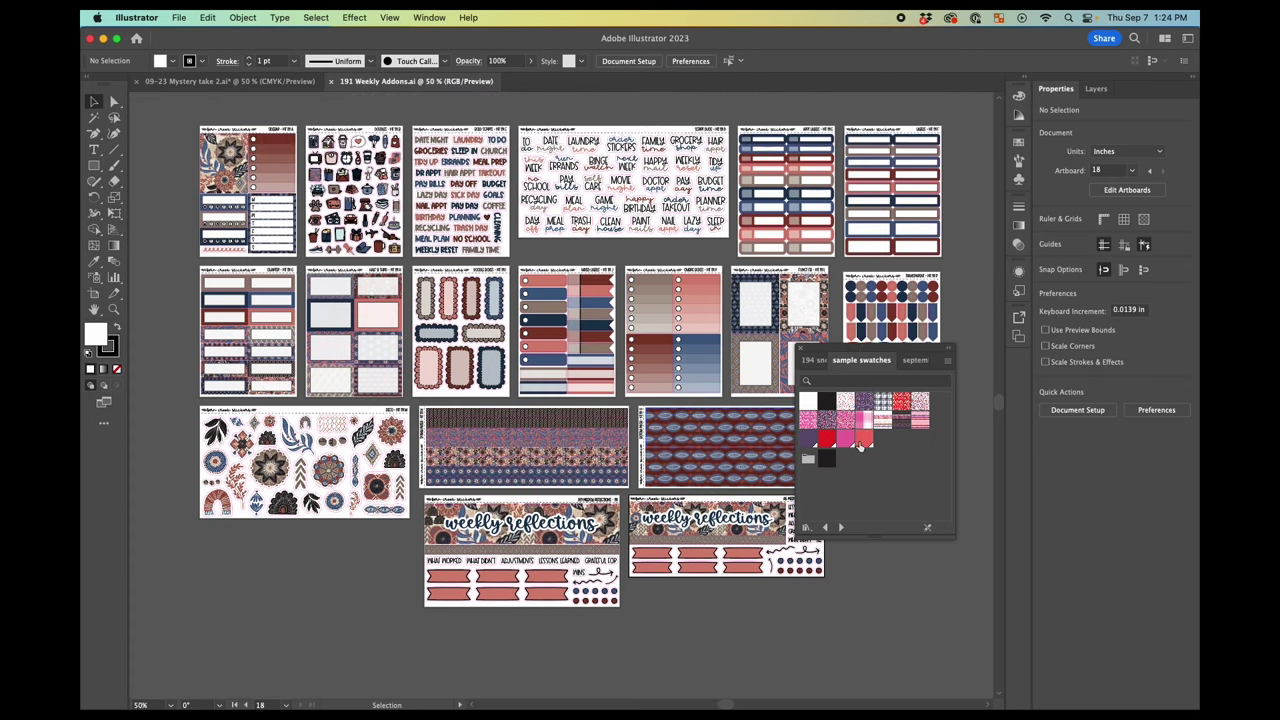
{"action": "left_click", "coordinate": [633, 278]}
{"action": "key", "text": "super+equal"}
{"action": "key", "text": "super+equal"}
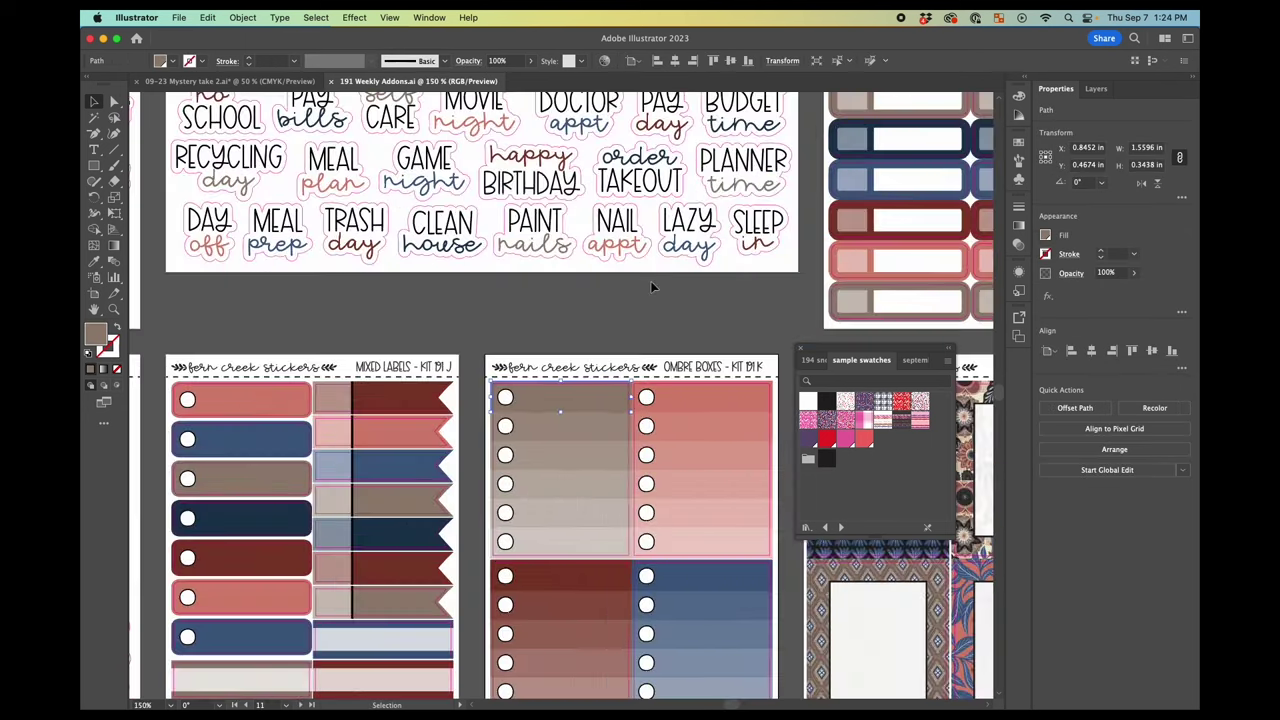
{"action": "scroll", "coordinate": [651, 287], "scroll_direction": "down", "scroll_amount": 5}
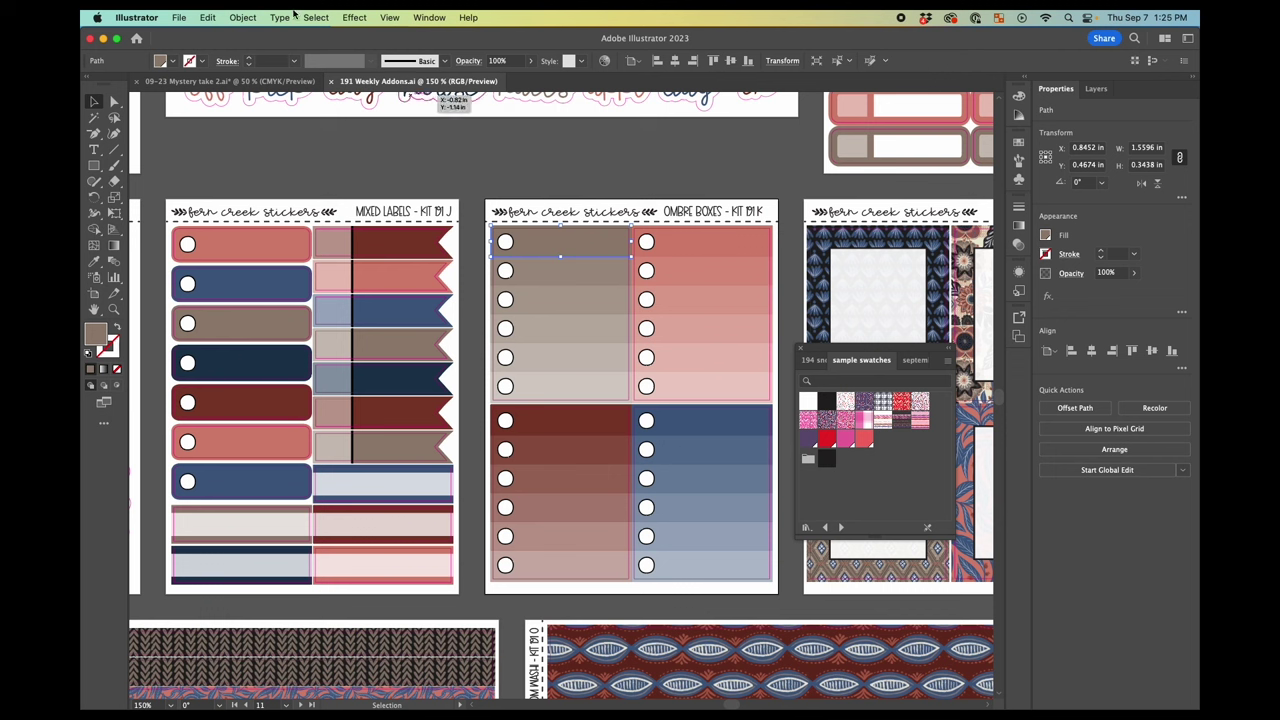
{"action": "left_click", "coordinate": [312, 17]}
{"action": "mouse_move", "coordinate": [333, 158]}
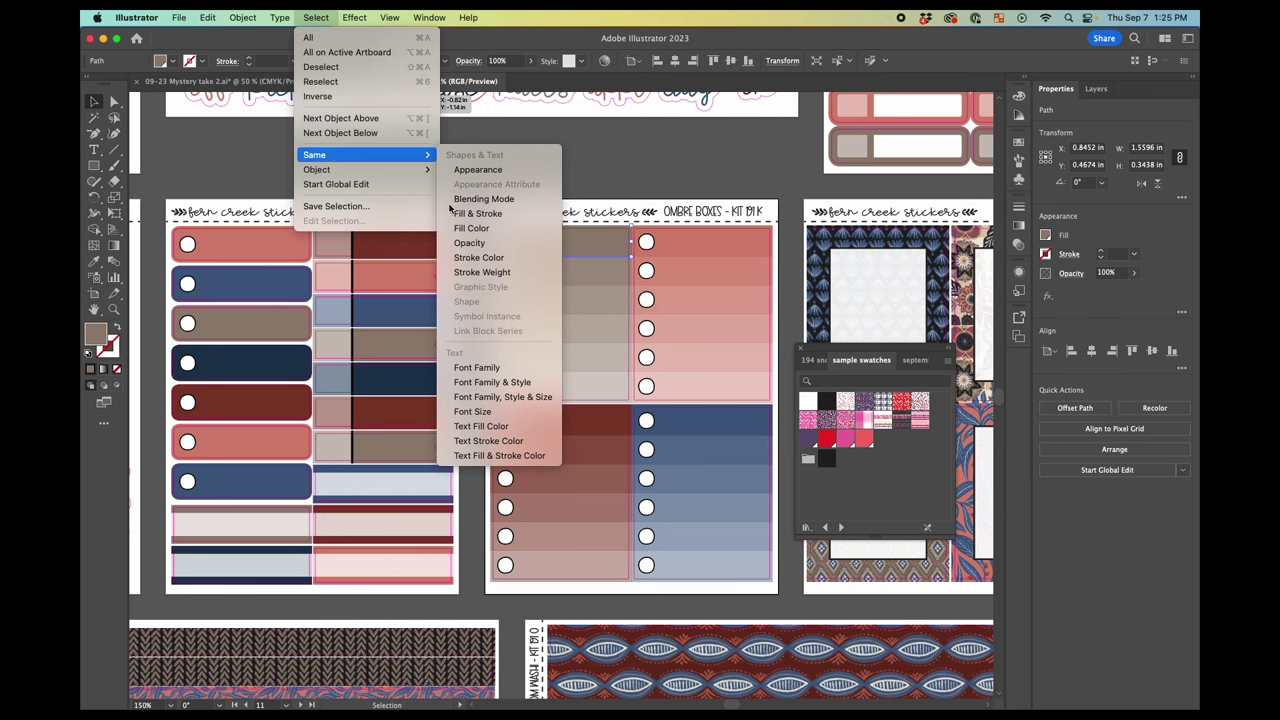
{"action": "left_click", "coordinate": [471, 228]}
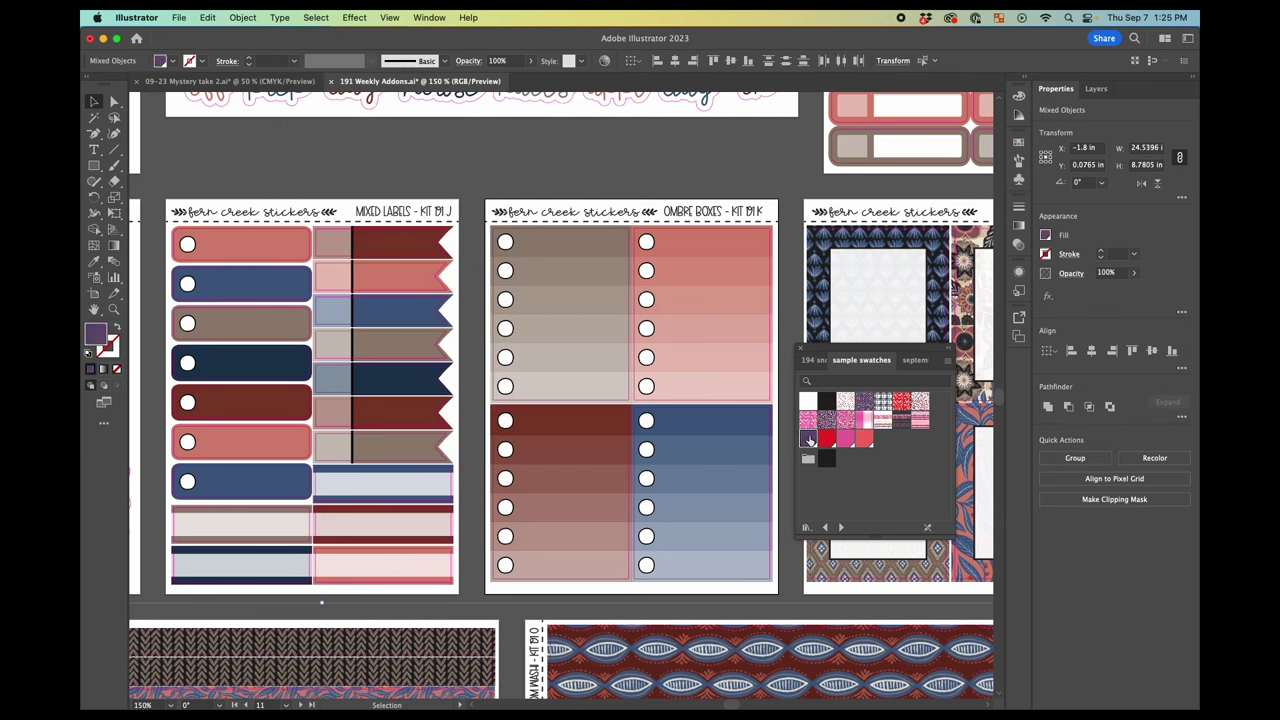
{"action": "left_click", "coordinate": [807, 444]}
{"action": "left_click", "coordinate": [646, 170]}
Recolour every coral-filled object red using Select Same Fill Color
{"action": "left_click", "coordinate": [710, 246]}
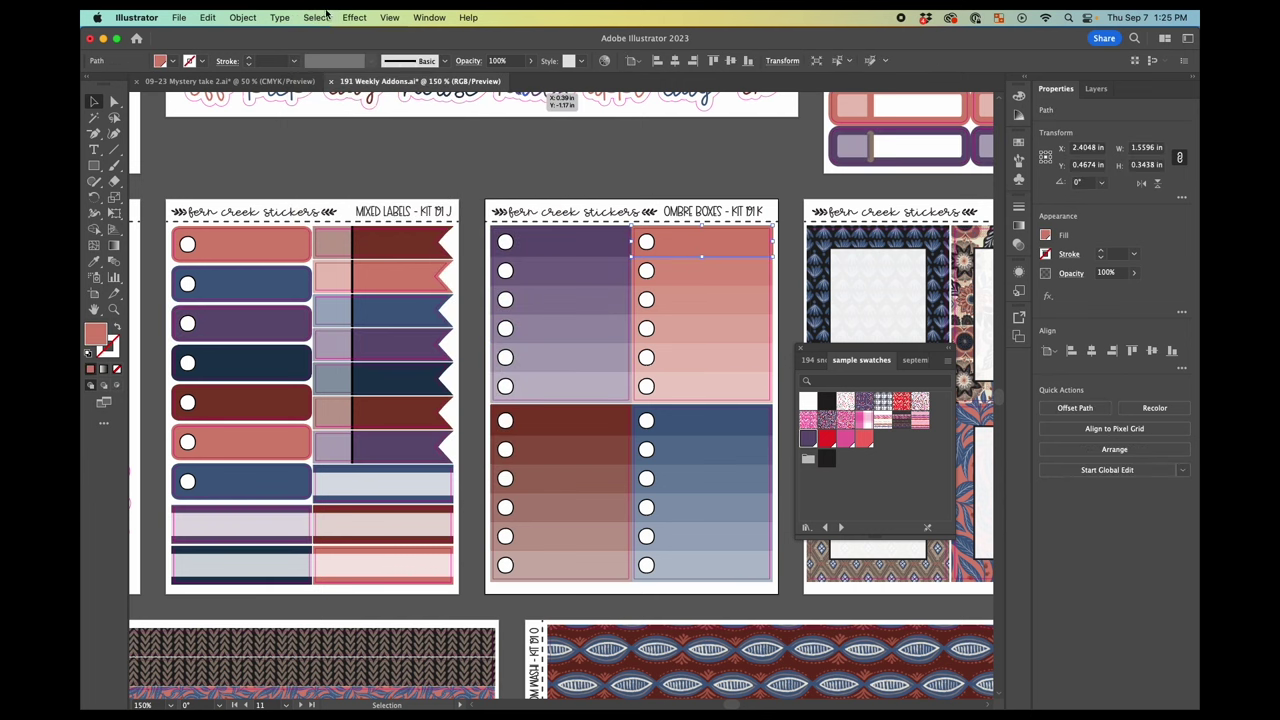
{"action": "left_click", "coordinate": [315, 17]}
{"action": "mouse_move", "coordinate": [400, 155]}
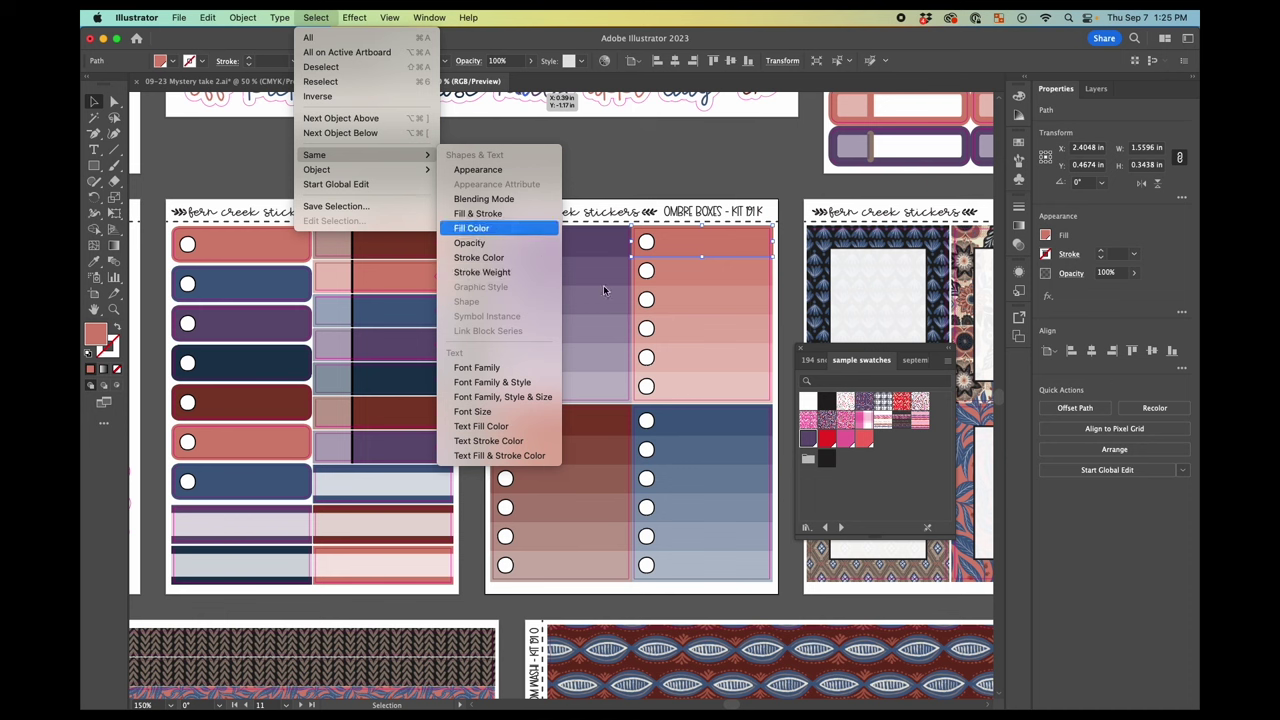
{"action": "left_click", "coordinate": [471, 228]}
{"action": "left_click", "coordinate": [826, 438]}
Recolour every brown-filled object pink
{"action": "left_click", "coordinate": [572, 430]}
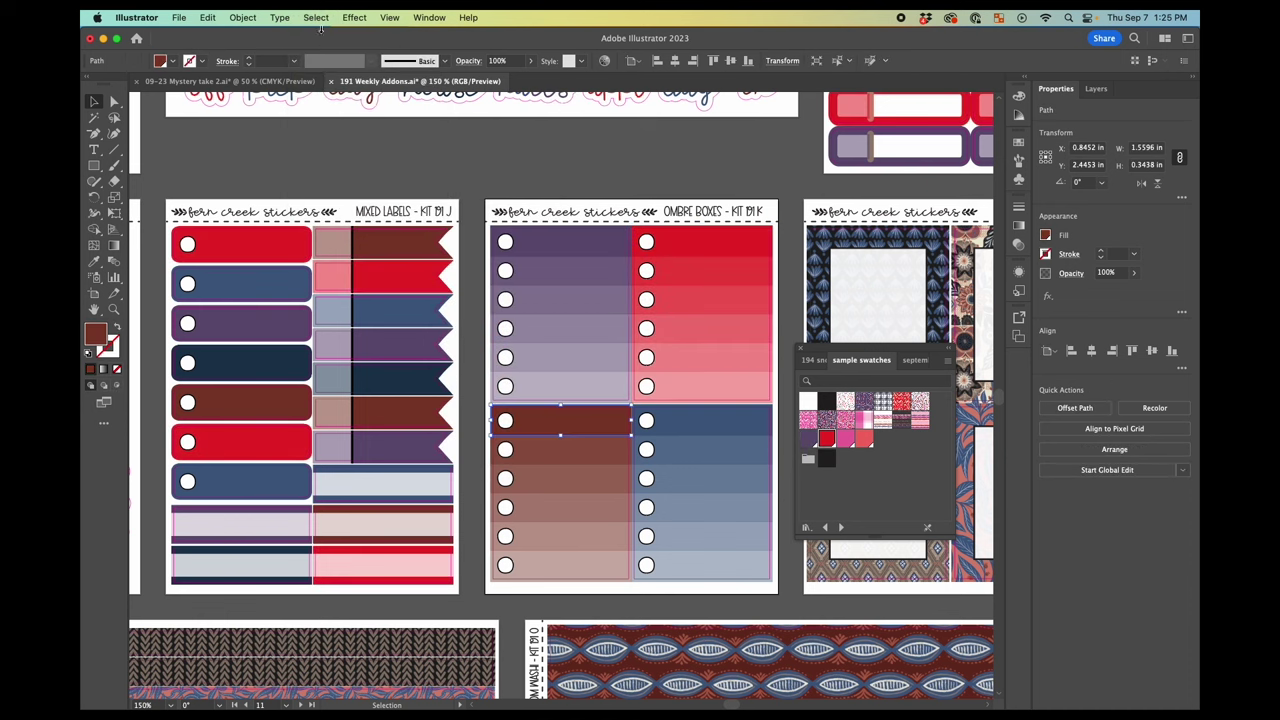
{"action": "left_click", "coordinate": [315, 17]}
{"action": "mouse_move", "coordinate": [400, 155]}
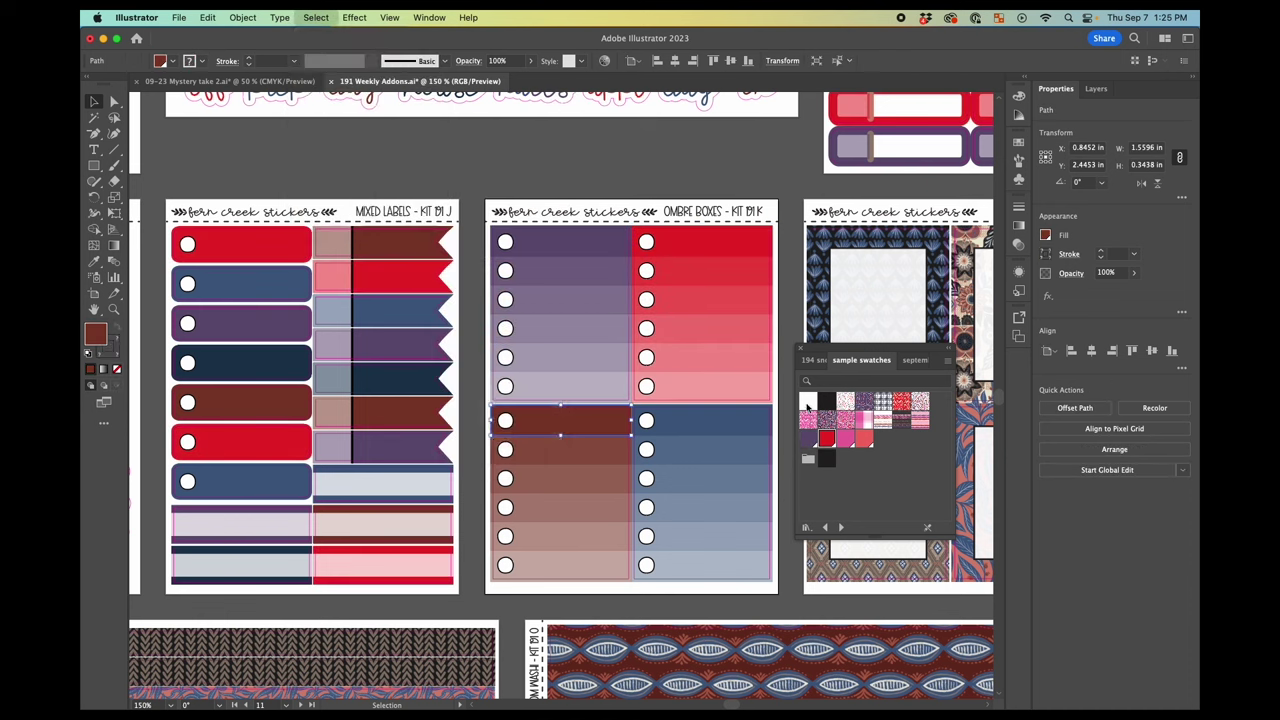
{"action": "left_click", "coordinate": [845, 438]}
{"action": "left_click", "coordinate": [697, 423]}
Recolour every blue-filled object coral red, then deselect
{"action": "left_click", "coordinate": [316, 17]}
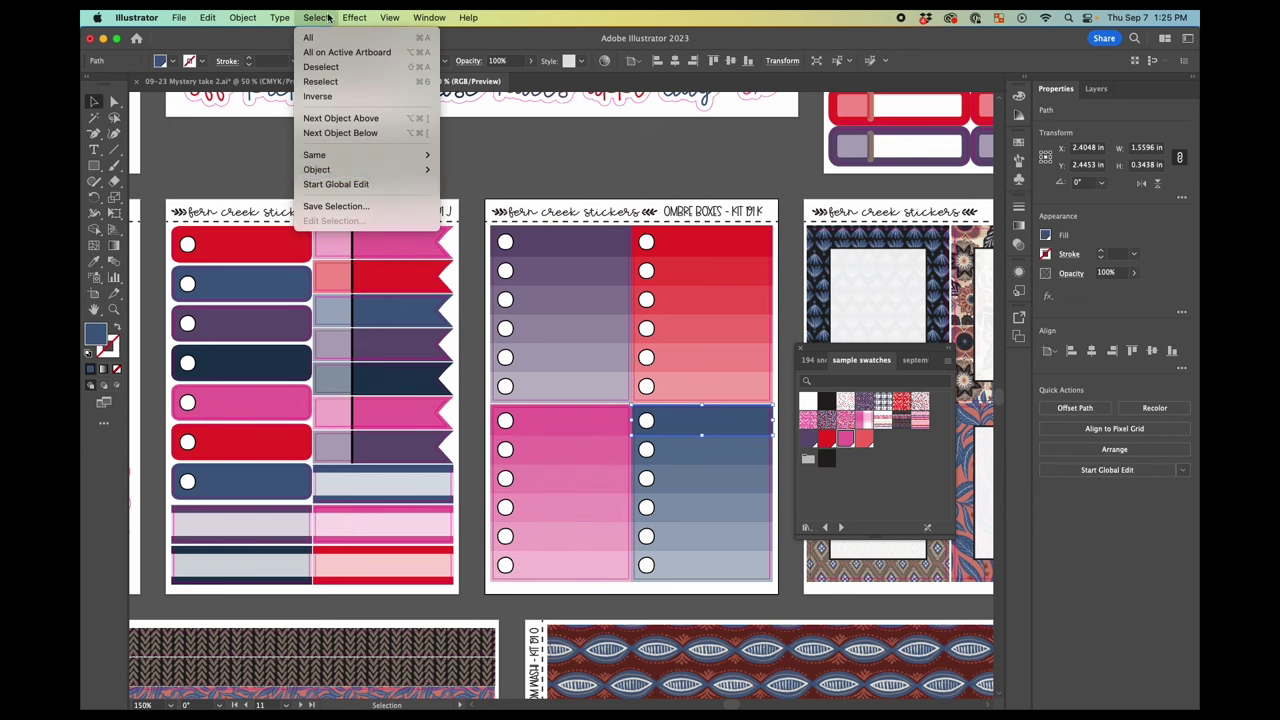
{"action": "left_click", "coordinate": [490, 224]}
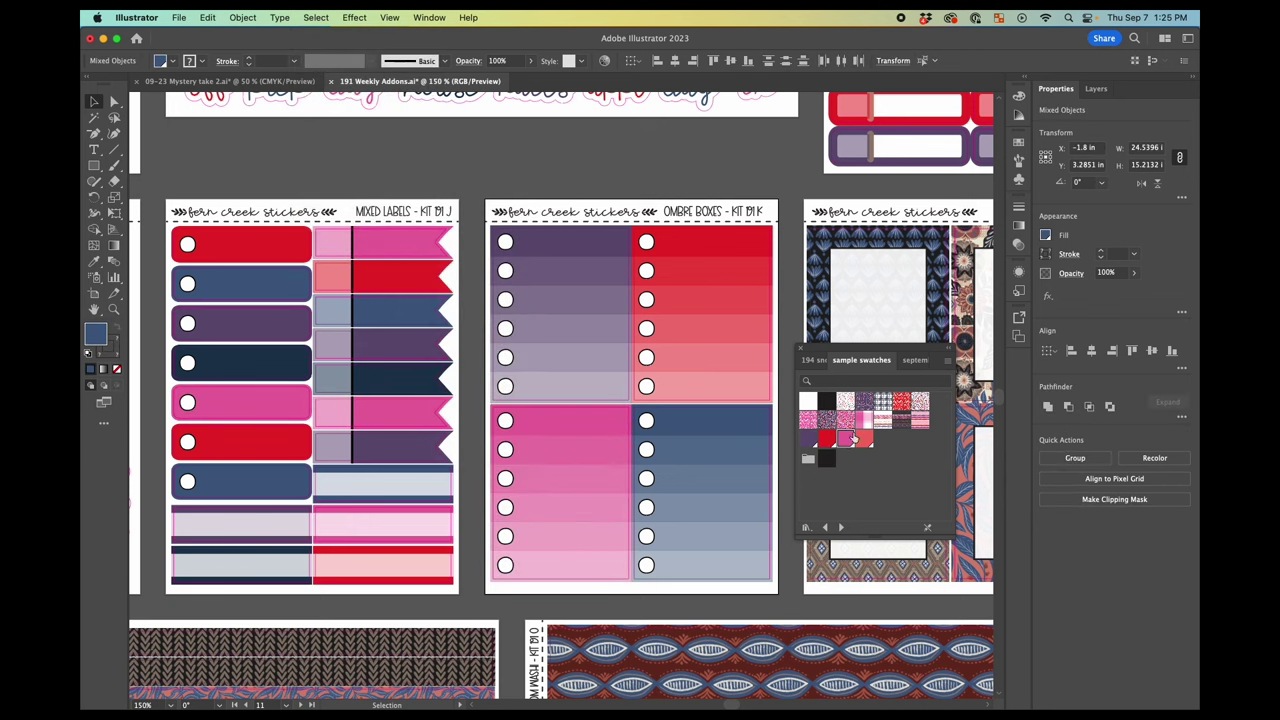
{"action": "left_click", "coordinate": [864, 439]}
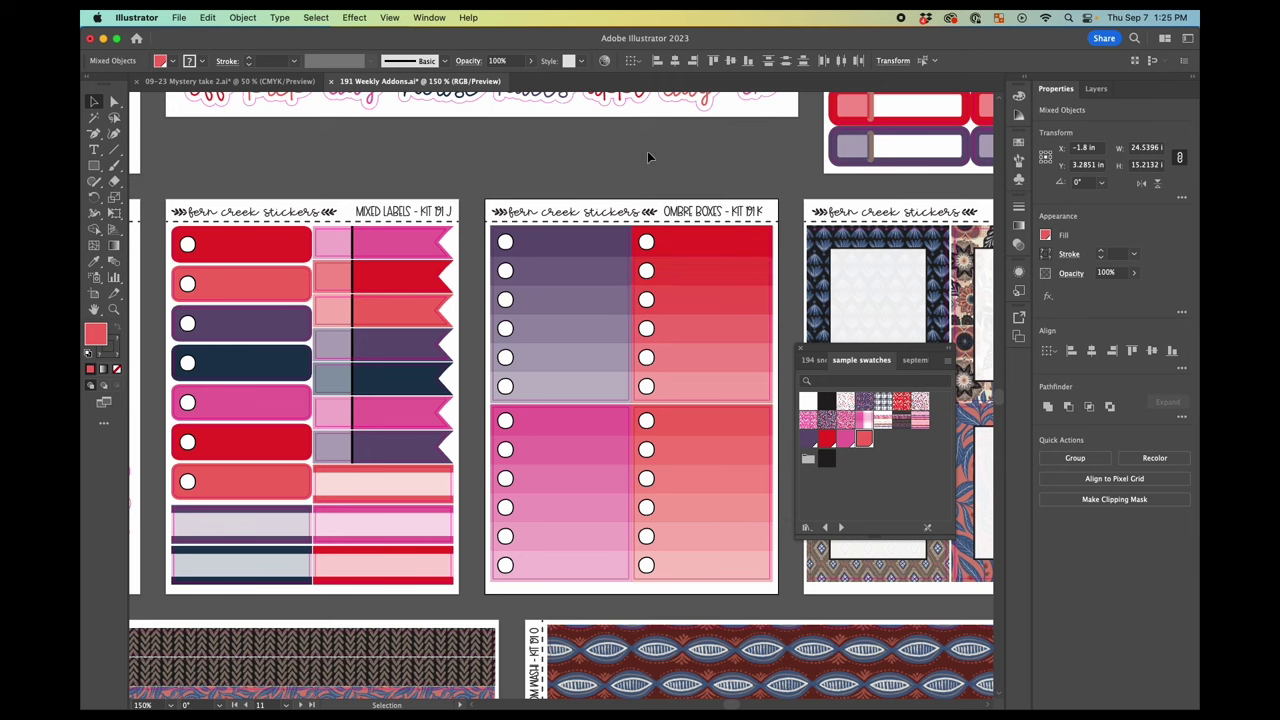
{"action": "left_click", "coordinate": [614, 191]}
Select all the thin divider lines inside the labels via Select Same
{"action": "scroll", "coordinate": [614, 190], "scroll_direction": "up", "scroll_amount": 5}
{"action": "scroll", "coordinate": [614, 190], "scroll_direction": "right", "scroll_amount": 5}
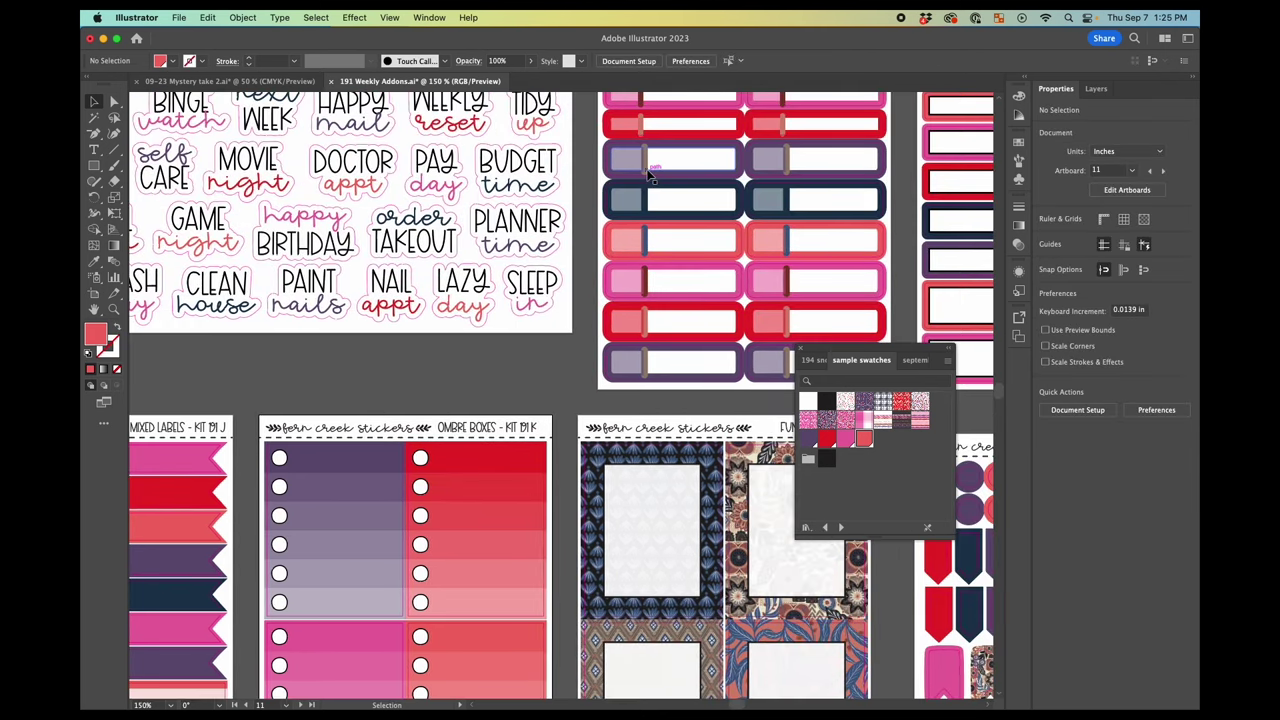
{"action": "left_click", "coordinate": [650, 169]}
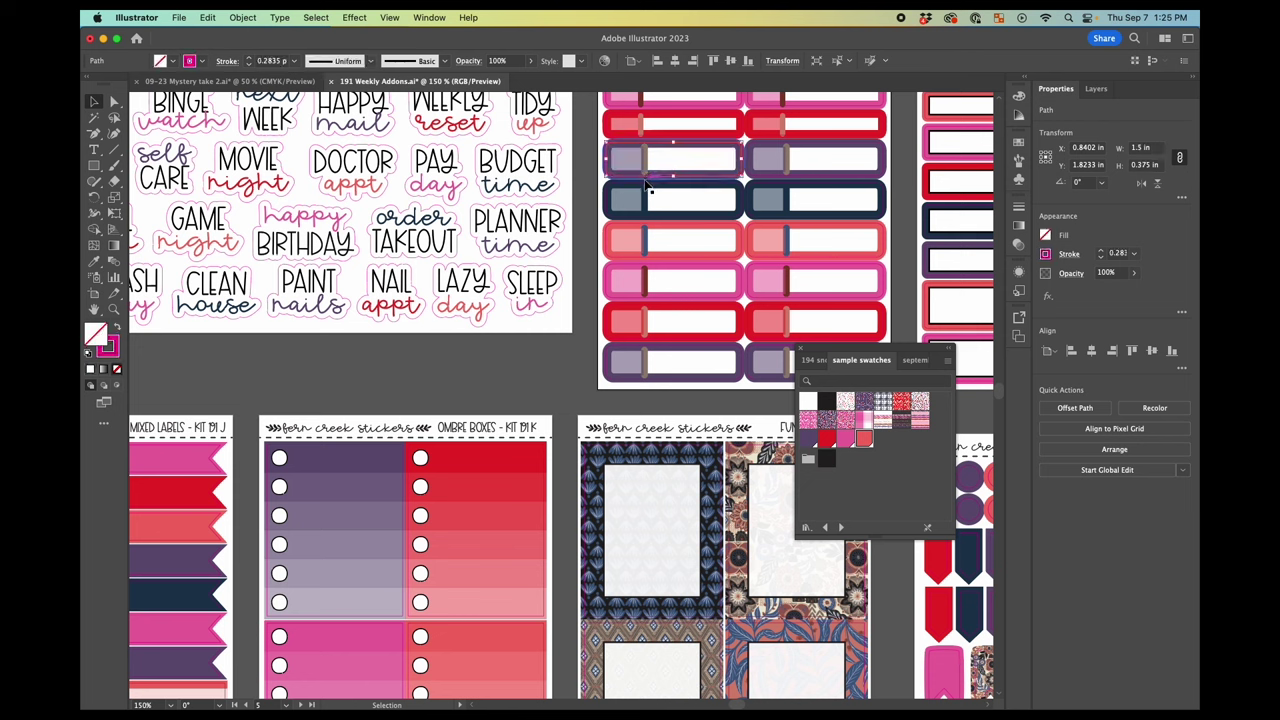
{"action": "left_click", "coordinate": [587, 256]}
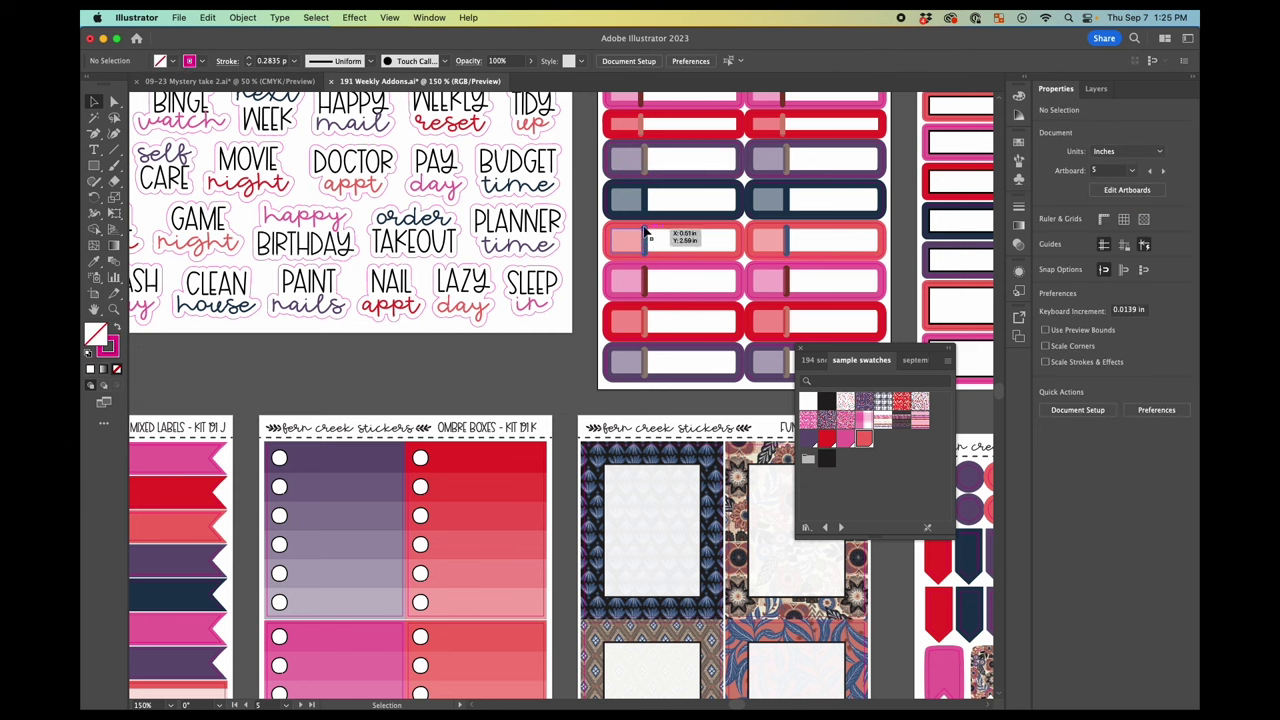
{"action": "left_click", "coordinate": [643, 241]}
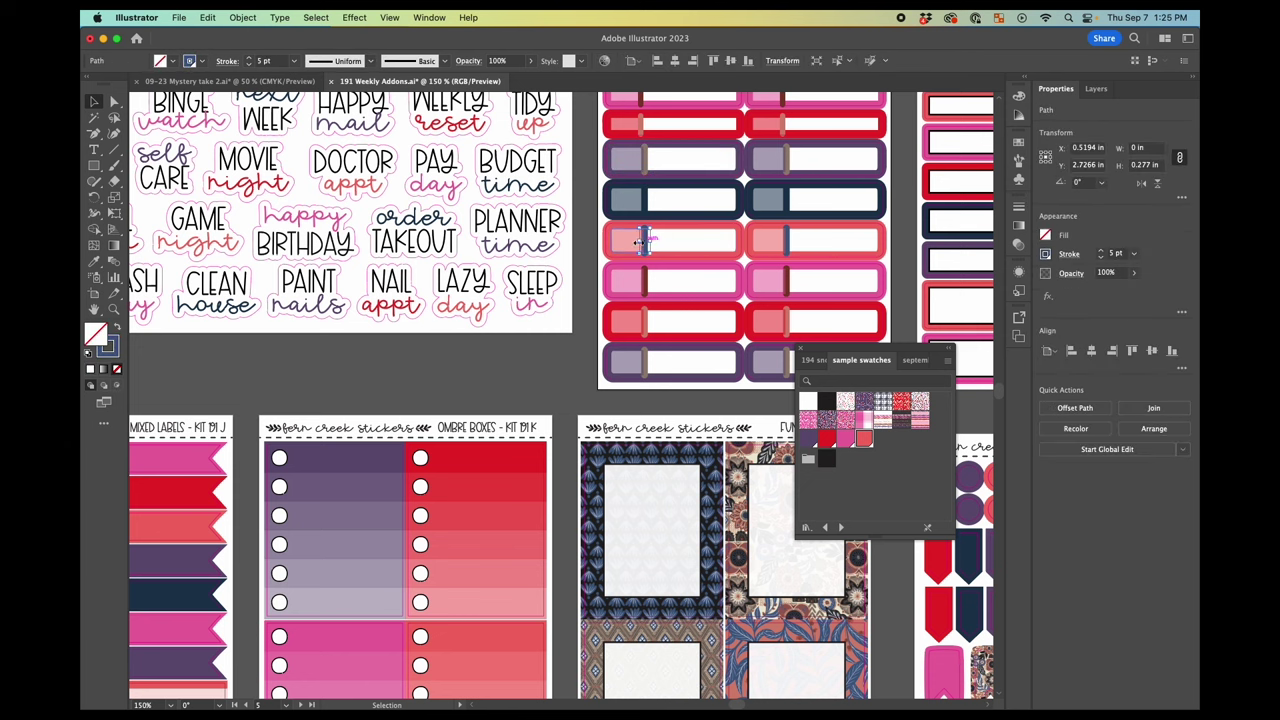
{"action": "left_click", "coordinate": [316, 17]}
{"action": "mouse_move", "coordinate": [400, 155]}
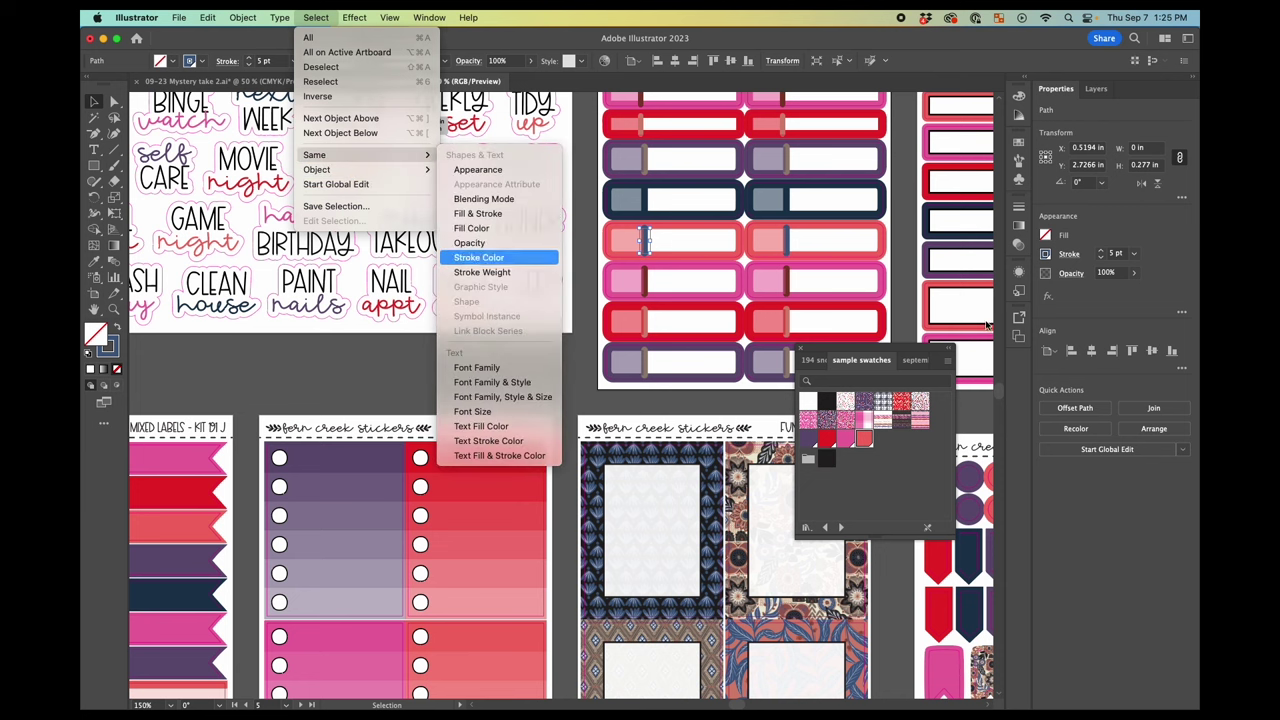
{"action": "left_click", "coordinate": [492, 243]}
Give the selected divider lines a red stroke from the Stroke swatches, then deselect
{"action": "left_click", "coordinate": [1046, 254]}
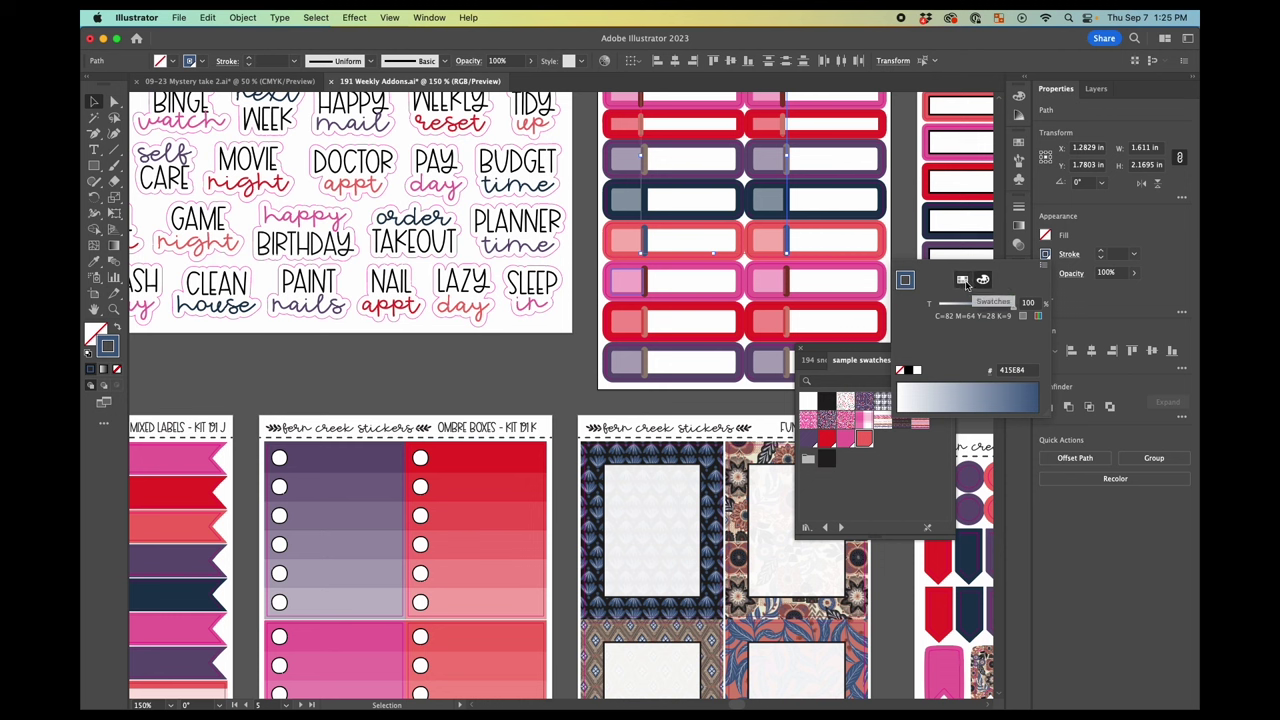
{"action": "left_click", "coordinate": [966, 281]}
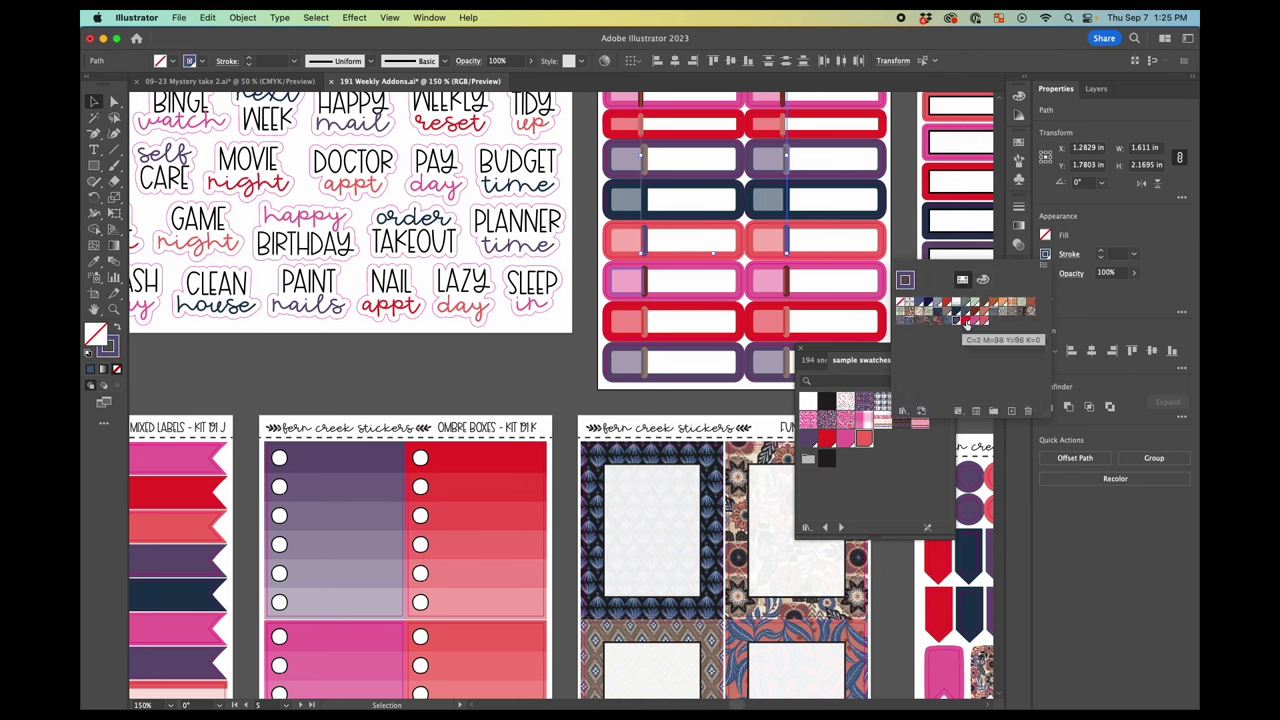
{"action": "left_click", "coordinate": [985, 321]}
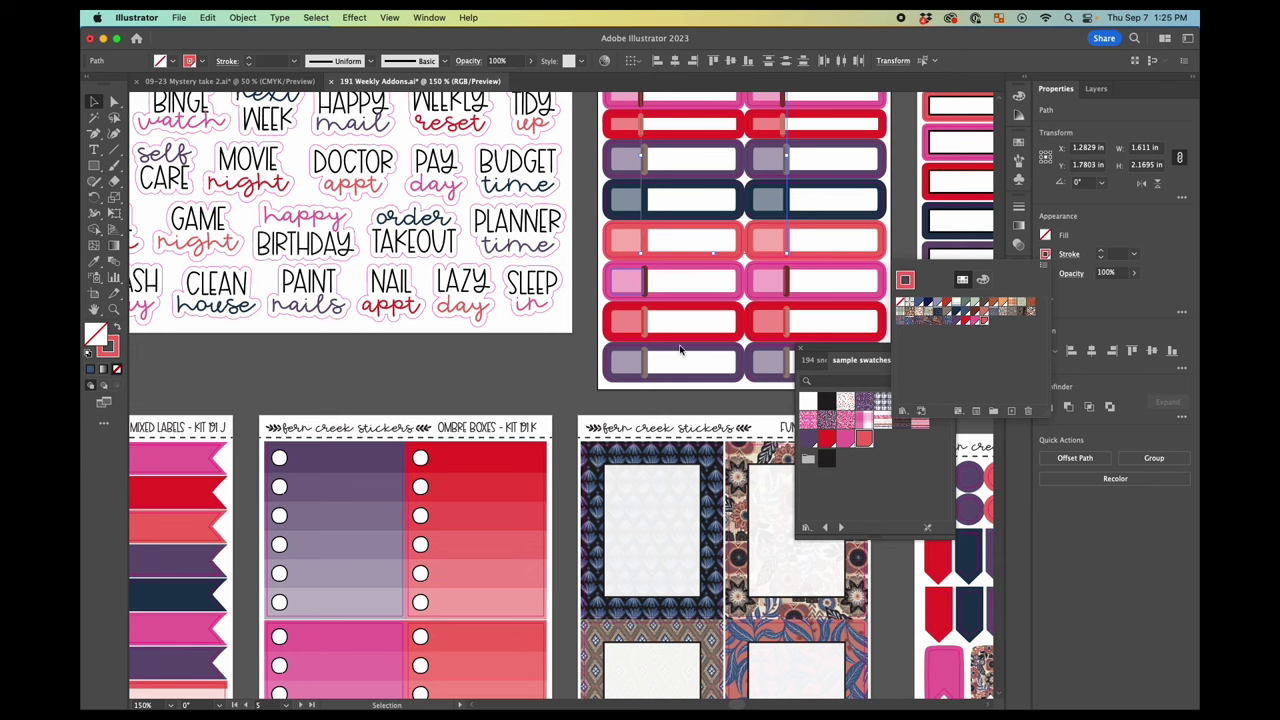
{"action": "left_click", "coordinate": [542, 359]}
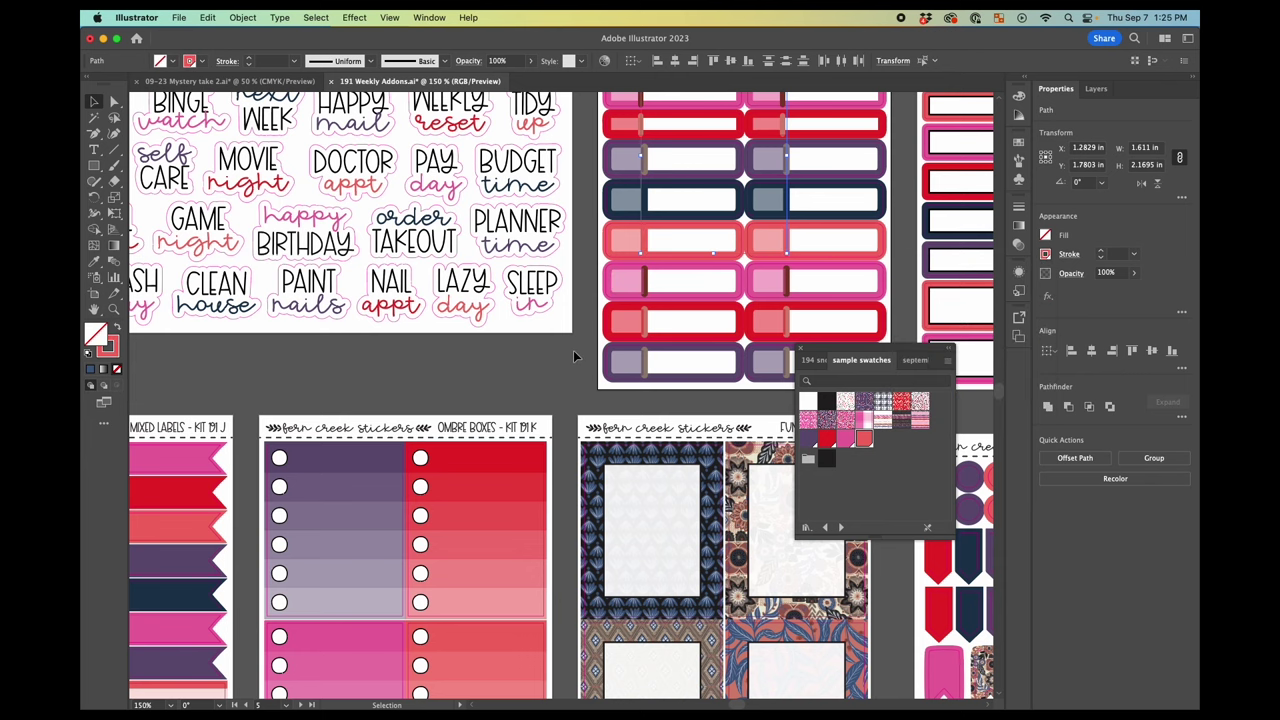
{"action": "left_click", "coordinate": [573, 350]}
{"action": "scroll", "coordinate": [574, 344], "scroll_direction": "left", "scroll_amount": 2}
{"action": "scroll", "coordinate": [574, 345], "scroll_direction": "down", "scroll_amount": 5}
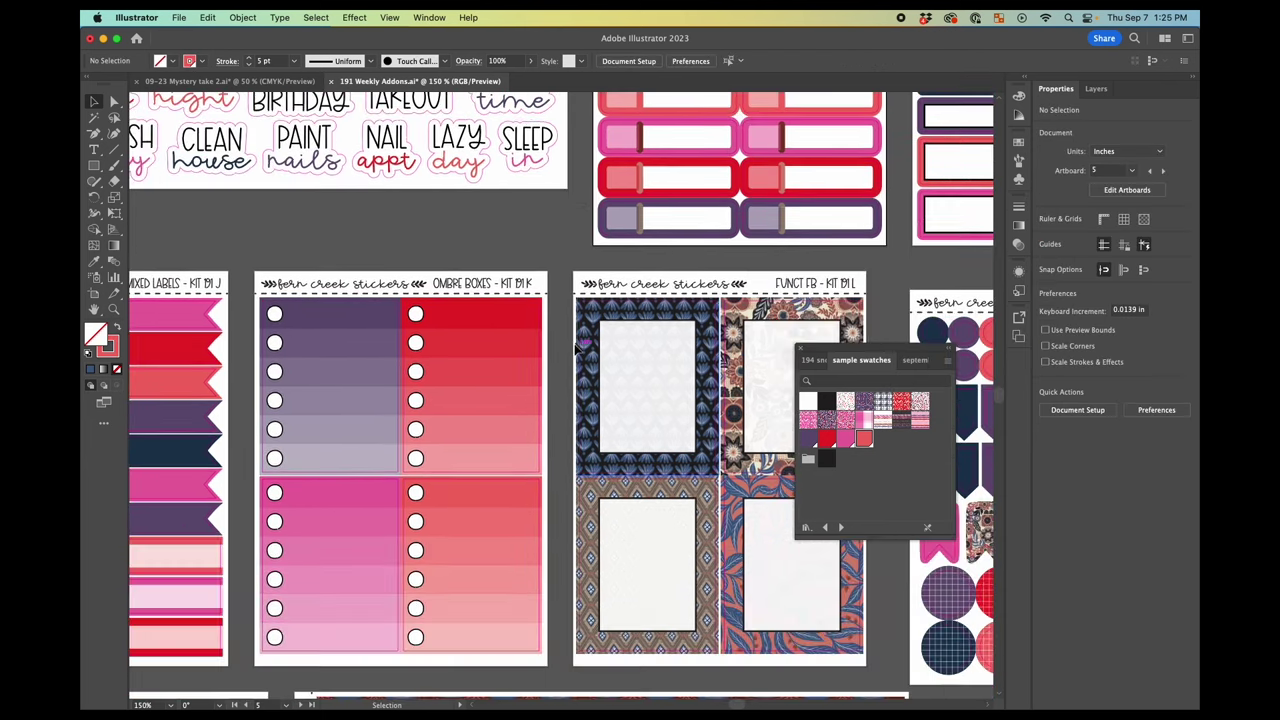
{"action": "scroll", "coordinate": [571, 349], "scroll_direction": "right", "scroll_amount": 2}
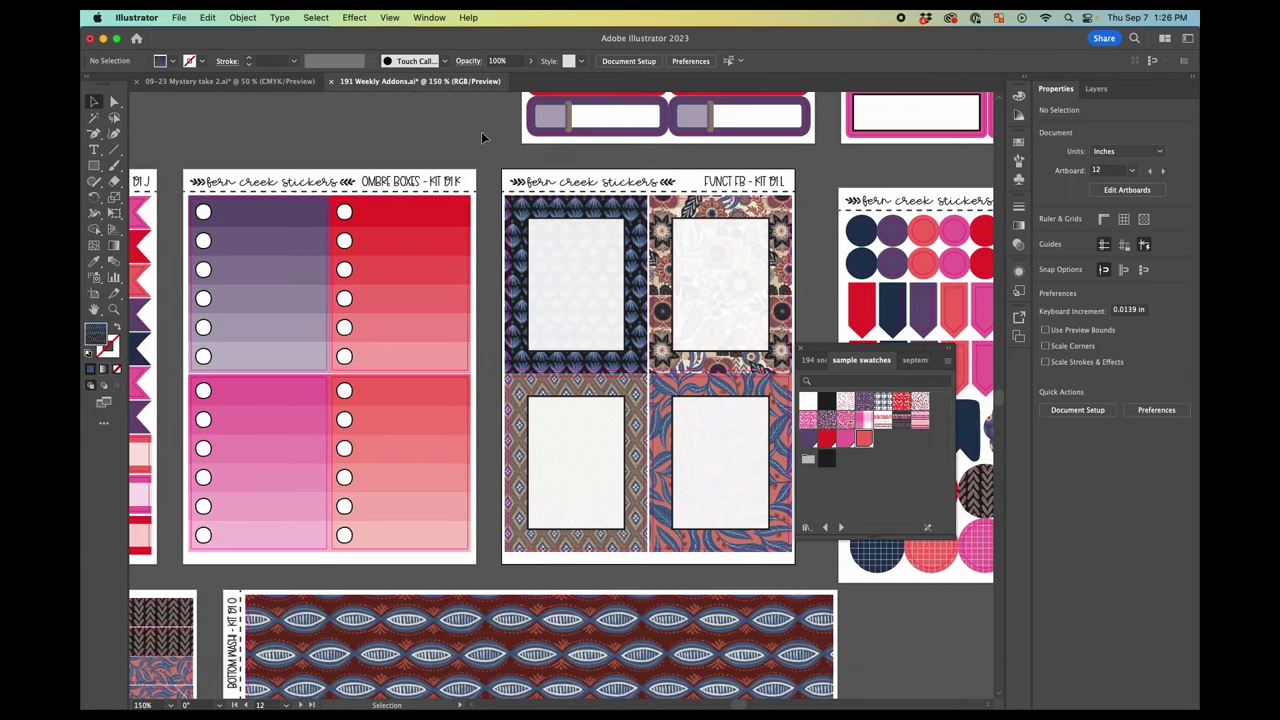
{"action": "left_click", "coordinate": [506, 205]}
{"action": "left_click", "coordinate": [312, 19]}
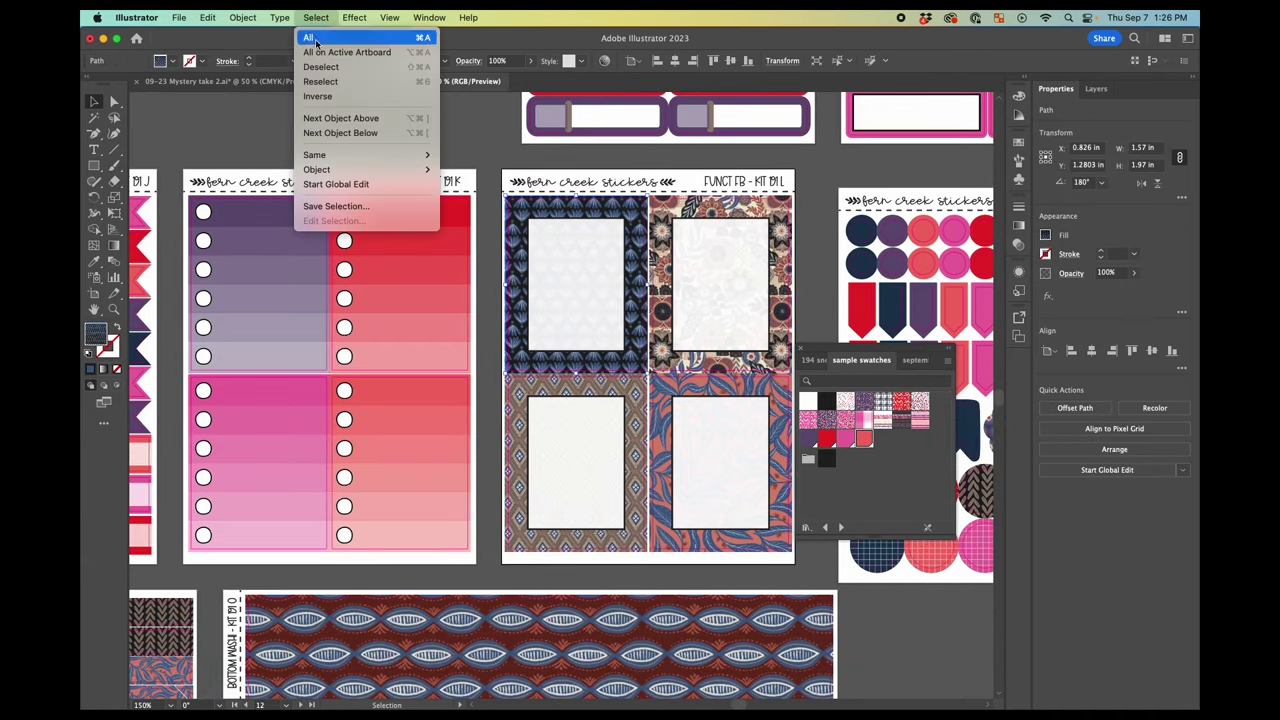
{"action": "mouse_move", "coordinate": [385, 155]}
{"action": "left_click", "coordinate": [528, 230]}
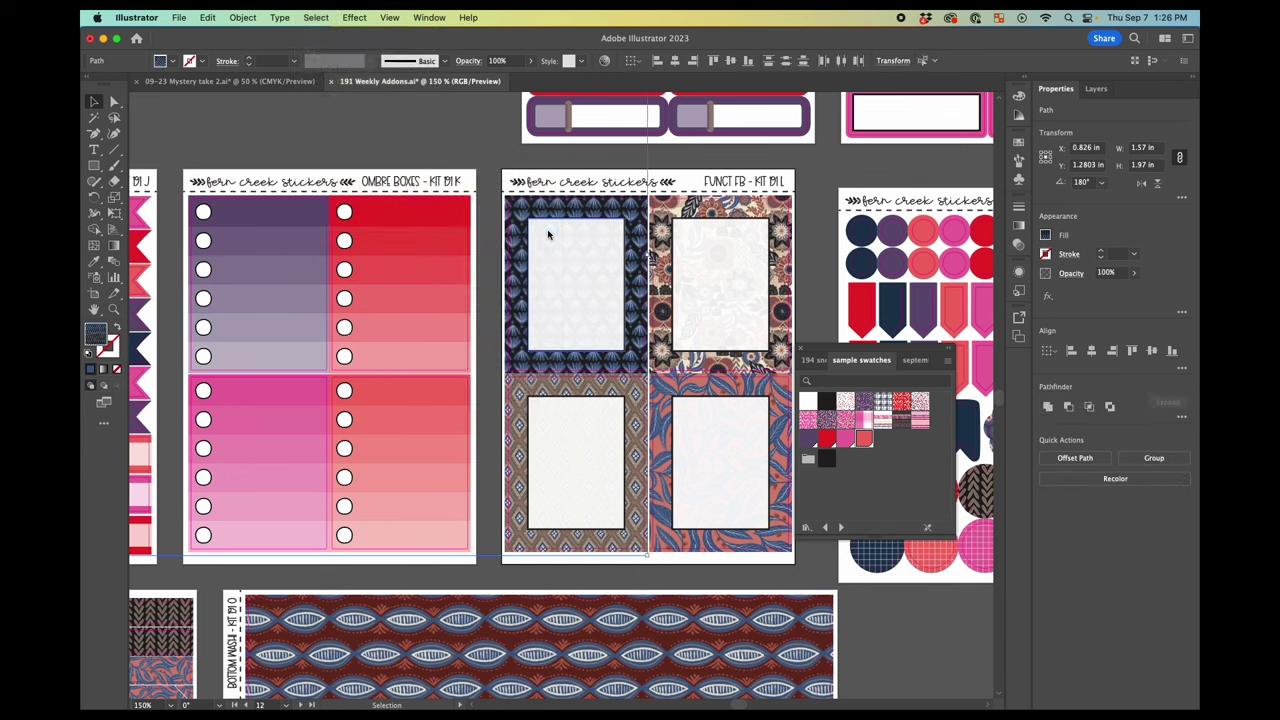
{"action": "left_click", "coordinate": [903, 404]}
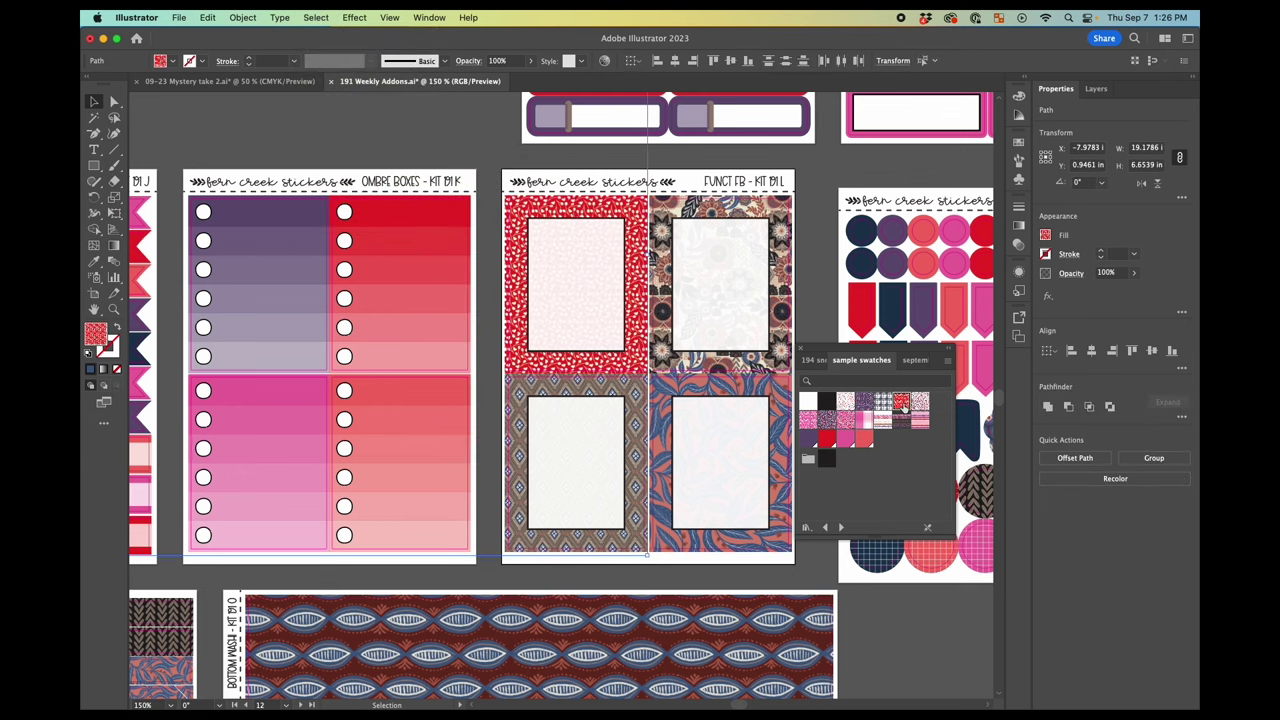
{"action": "left_click", "coordinate": [822, 246]}
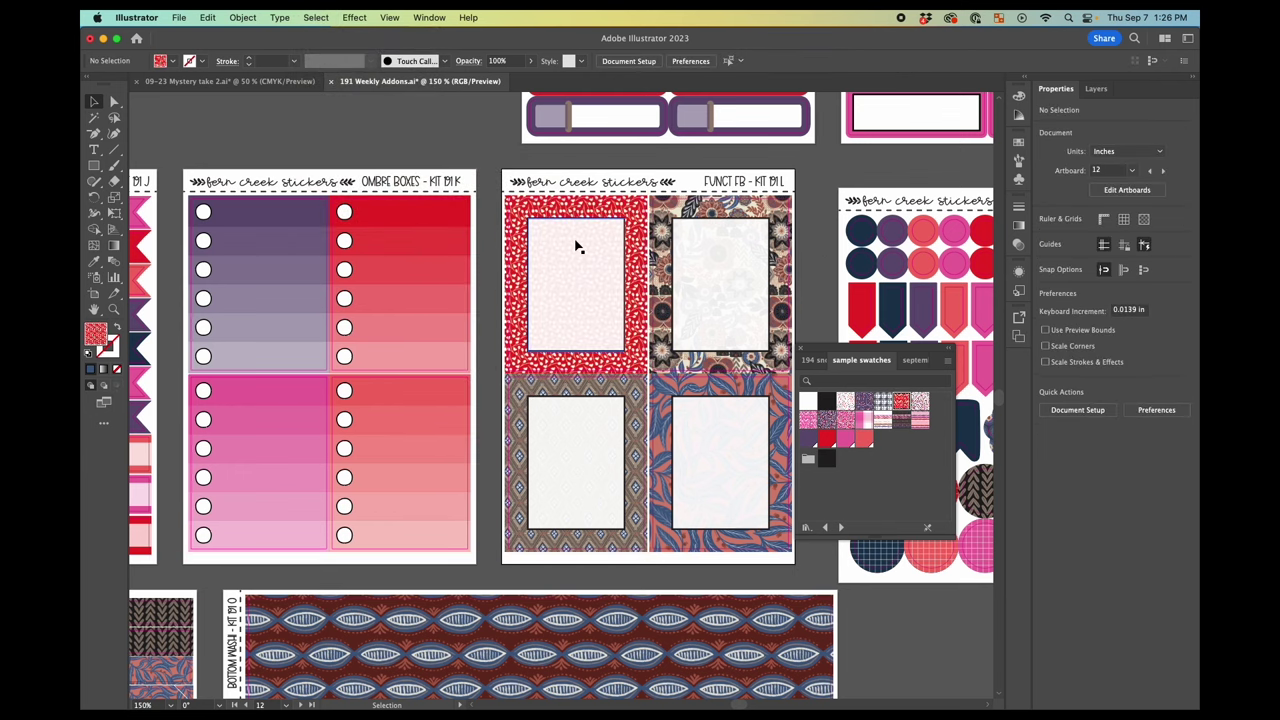
{"action": "scroll", "coordinate": [574, 243], "scroll_direction": "left", "scroll_amount": 15}
{"action": "scroll", "coordinate": [574, 244], "scroll_direction": "left", "scroll_amount": 7}
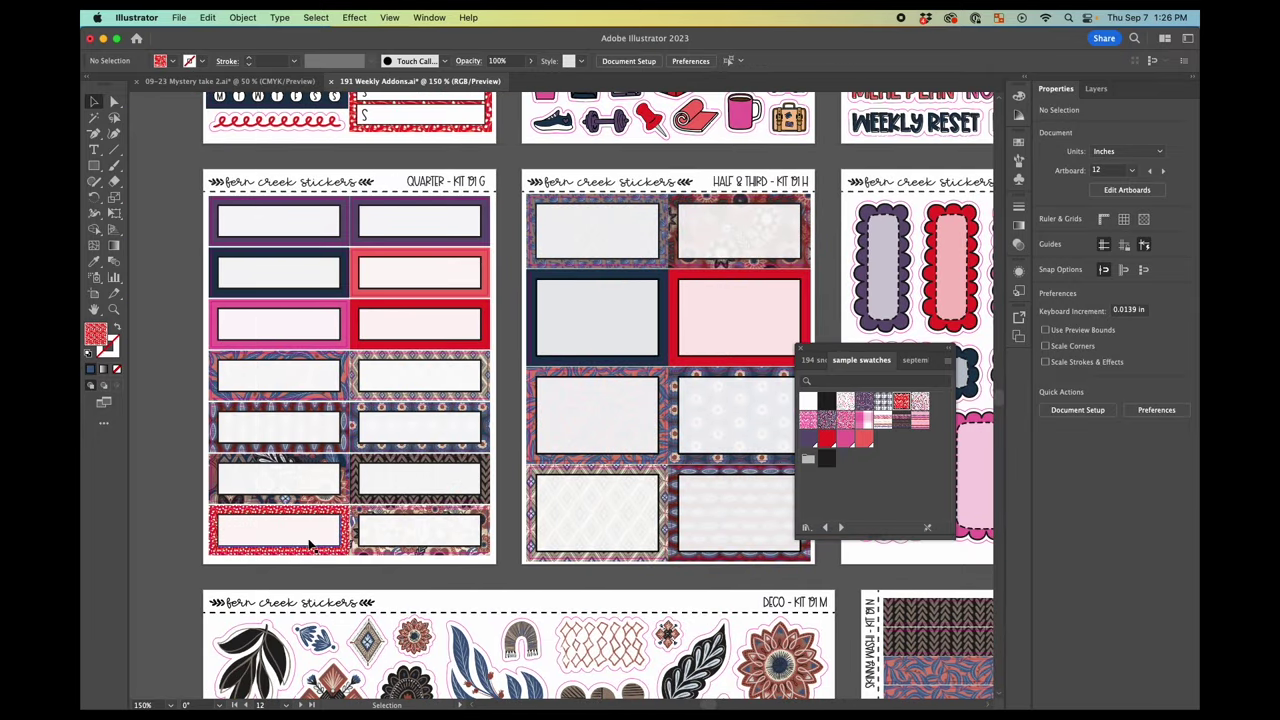
{"action": "scroll", "coordinate": [487, 337], "scroll_direction": "up", "scroll_amount": 4}
{"action": "scroll", "coordinate": [487, 337], "scroll_direction": "up", "scroll_amount": 1}
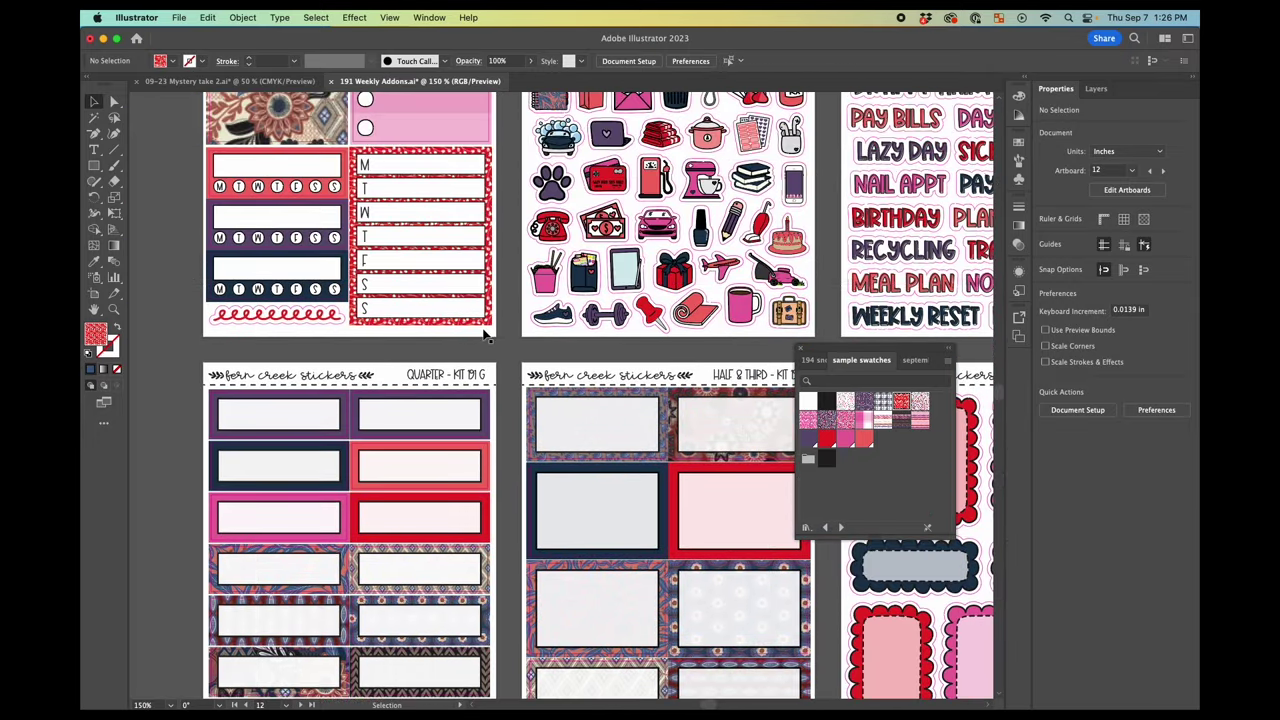
{"action": "scroll", "coordinate": [487, 278], "scroll_direction": "down", "scroll_amount": 3}
{"action": "scroll", "coordinate": [487, 278], "scroll_direction": "right", "scroll_amount": 10}
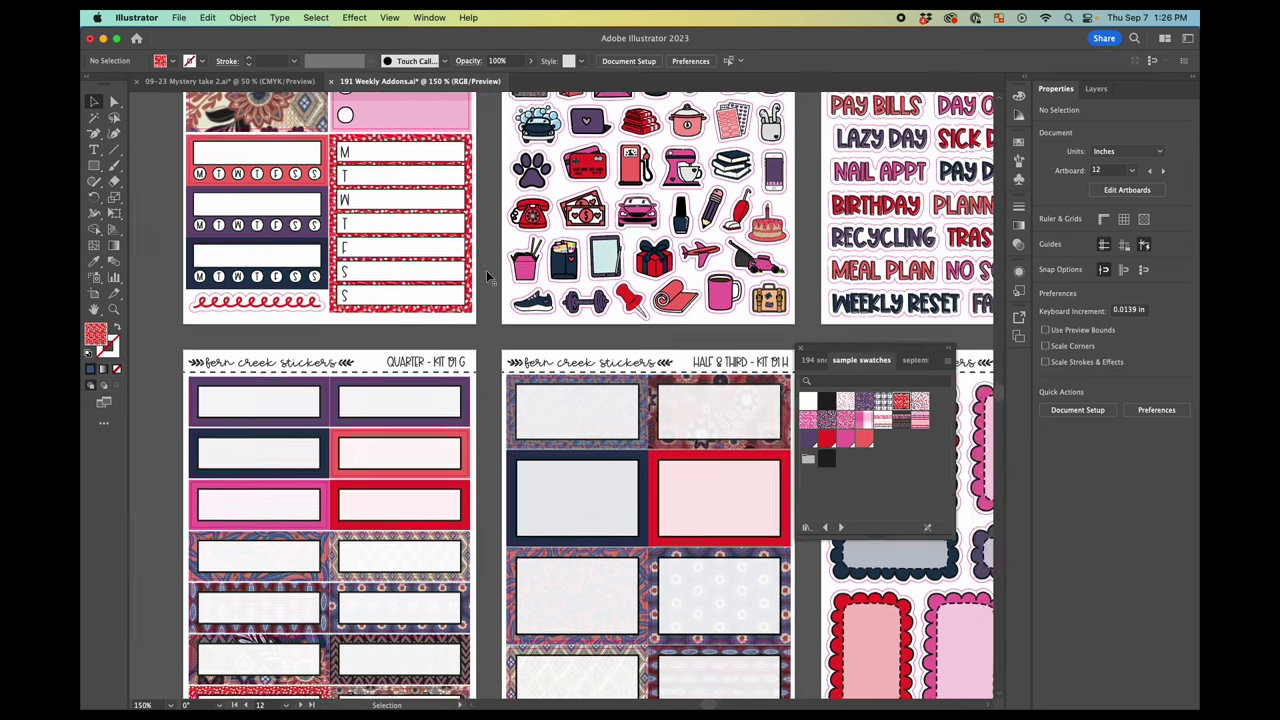
{"action": "scroll", "coordinate": [487, 278], "scroll_direction": "right", "scroll_amount": 3}
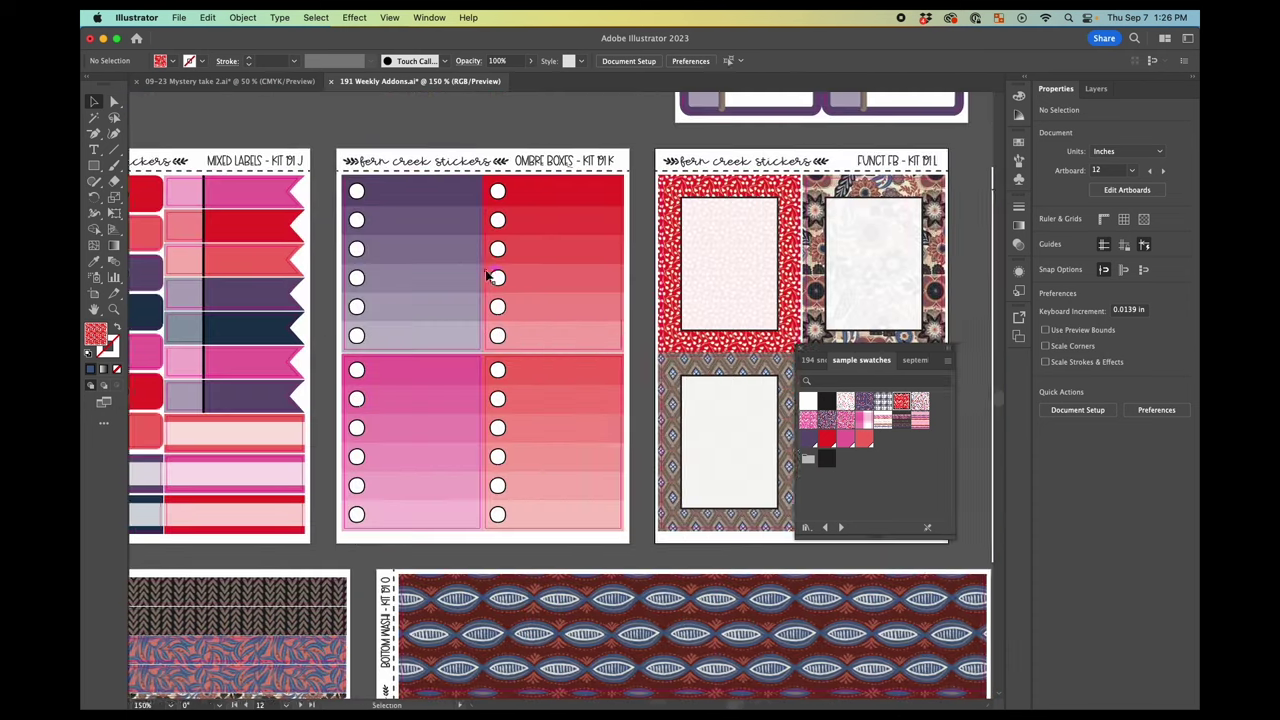
{"action": "left_click", "coordinate": [486, 277]}
{"action": "scroll", "coordinate": [487, 277], "scroll_direction": "right", "scroll_amount": 2}
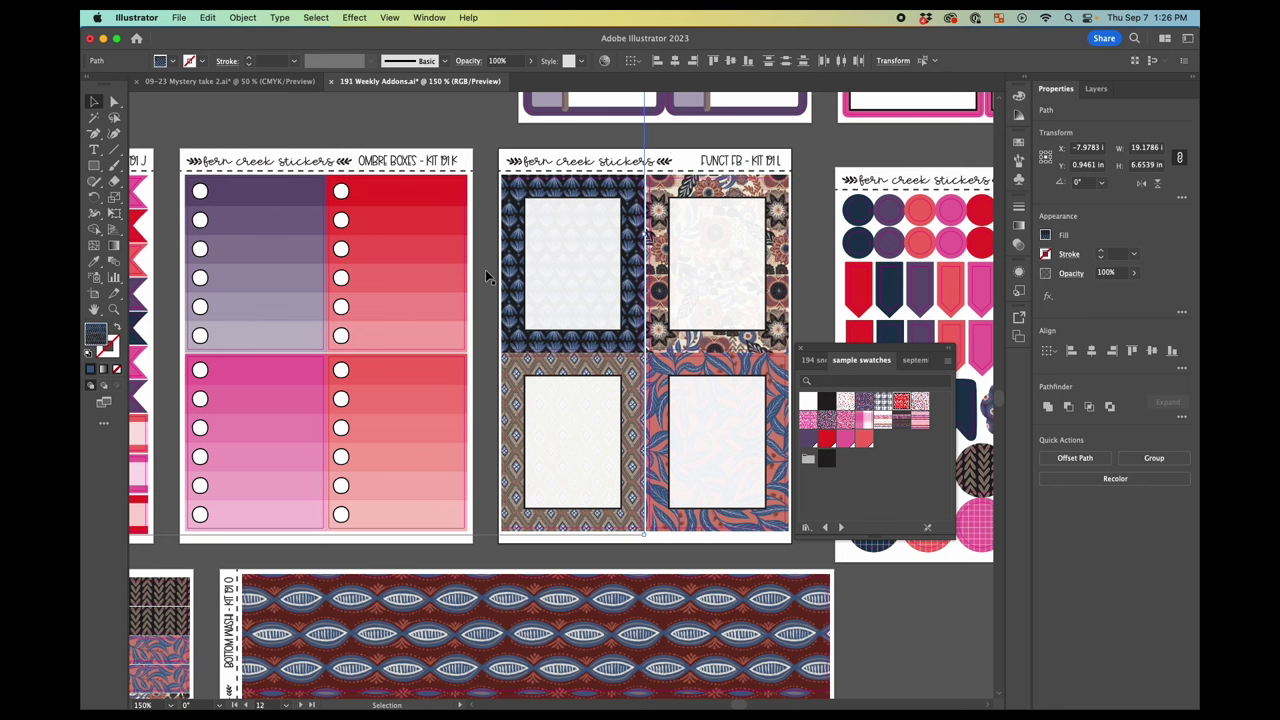
{"action": "left_click", "coordinate": [494, 270]}
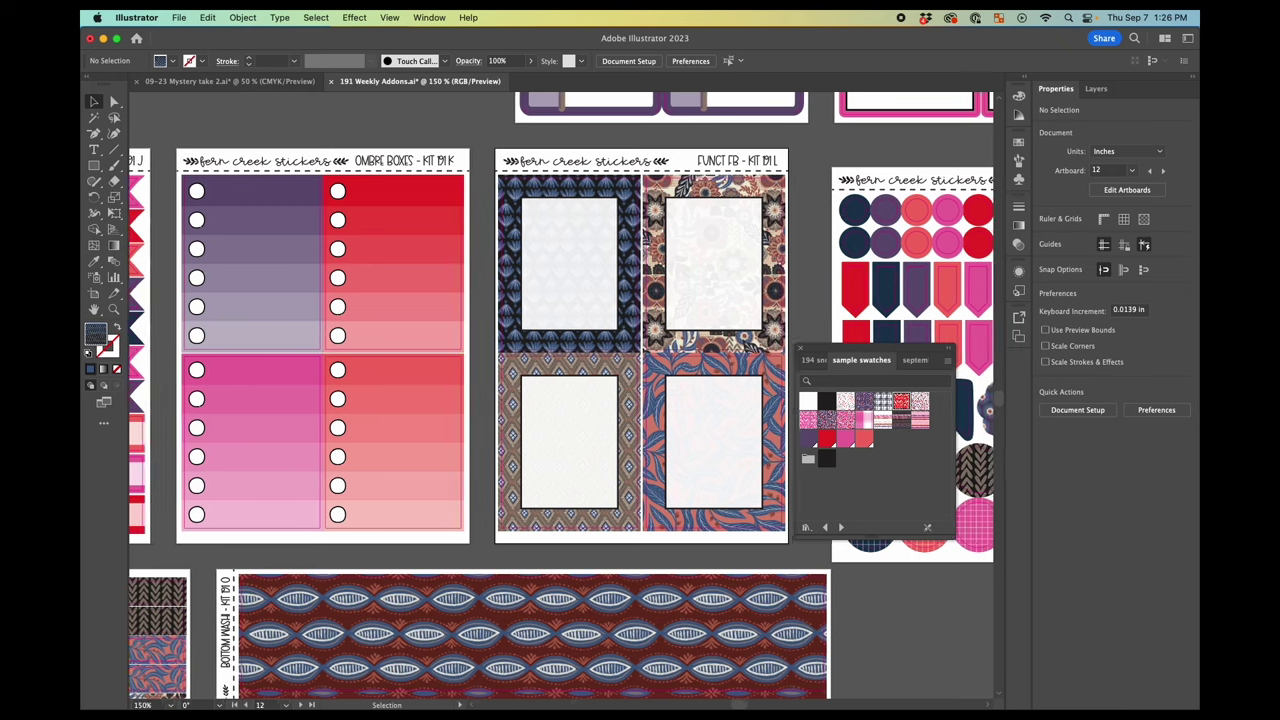
Fill the top-left Funct FR tile with the purple floral pattern swatch
{"action": "scroll", "coordinate": [494, 270], "scroll_direction": "right", "scroll_amount": 2}
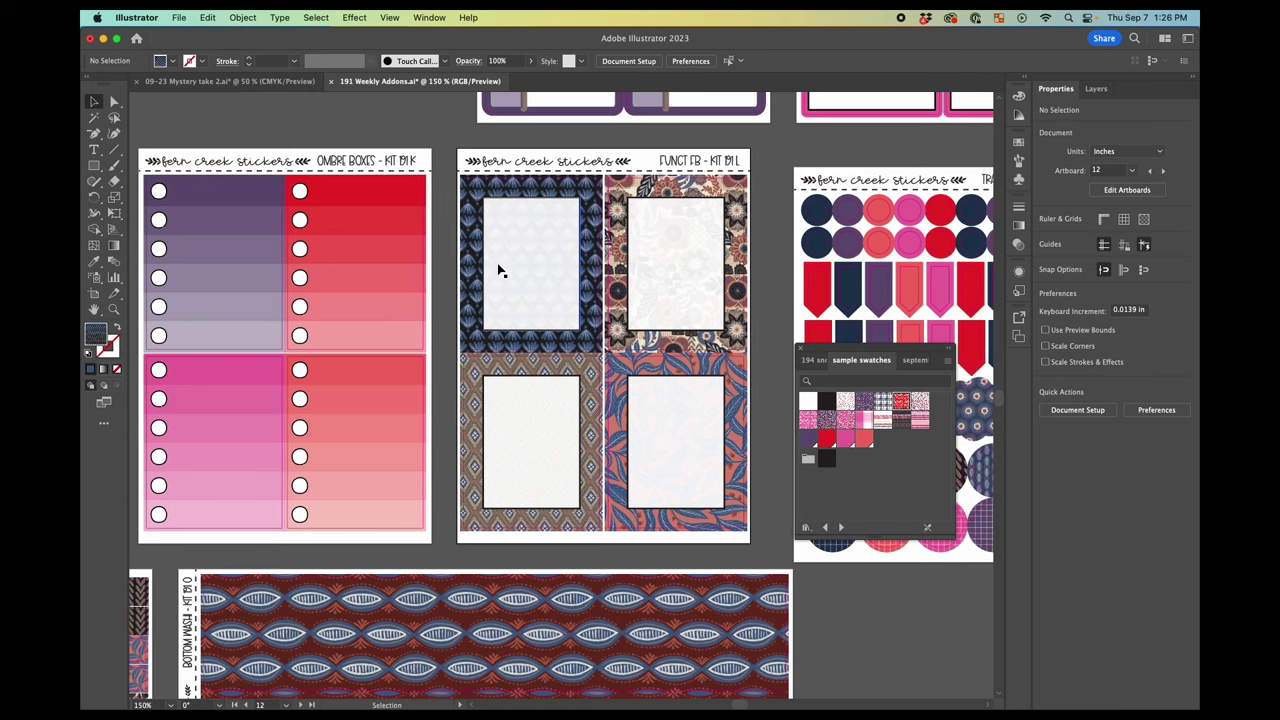
{"action": "key", "text": "k"}
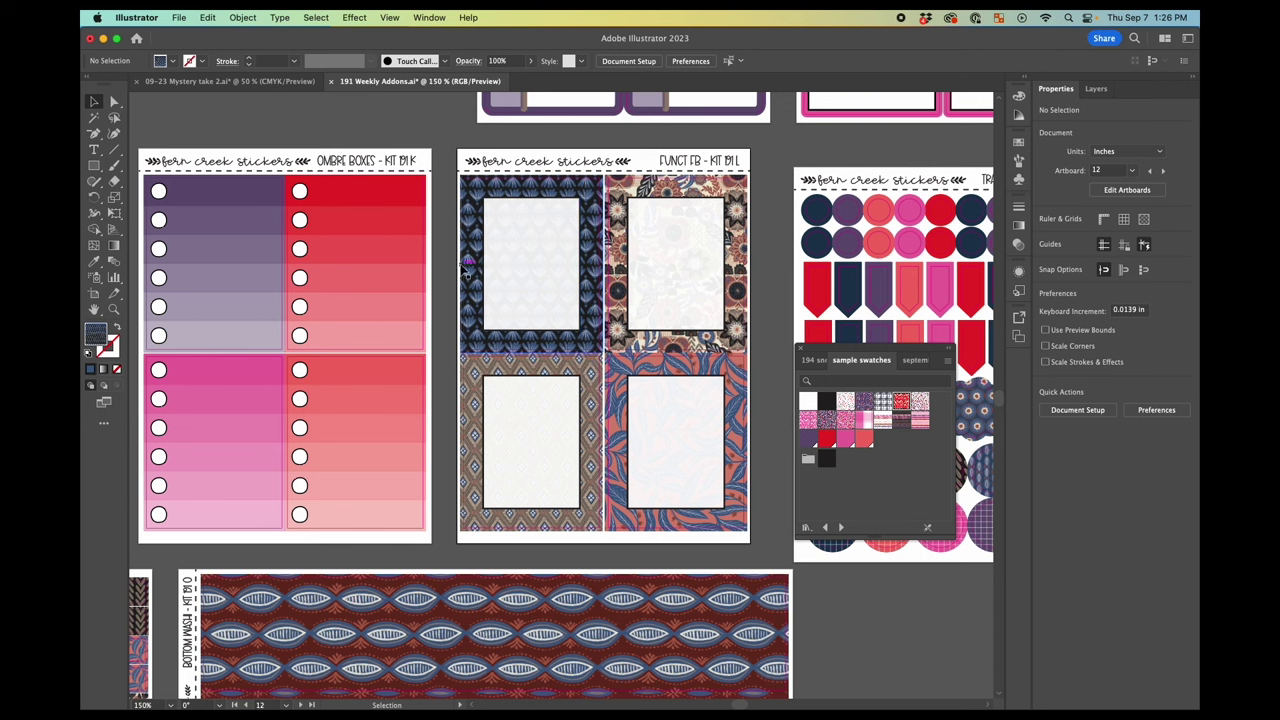
{"action": "left_click", "coordinate": [466, 262]}
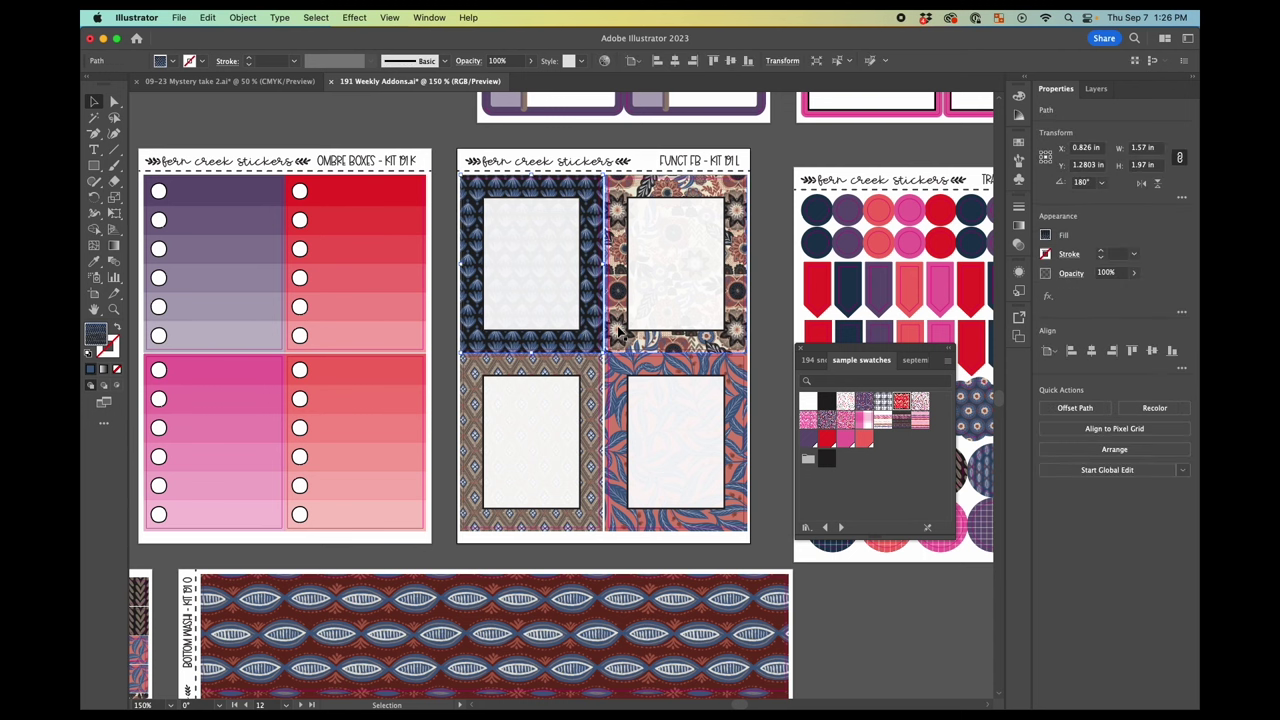
{"action": "left_click", "coordinate": [827, 418]}
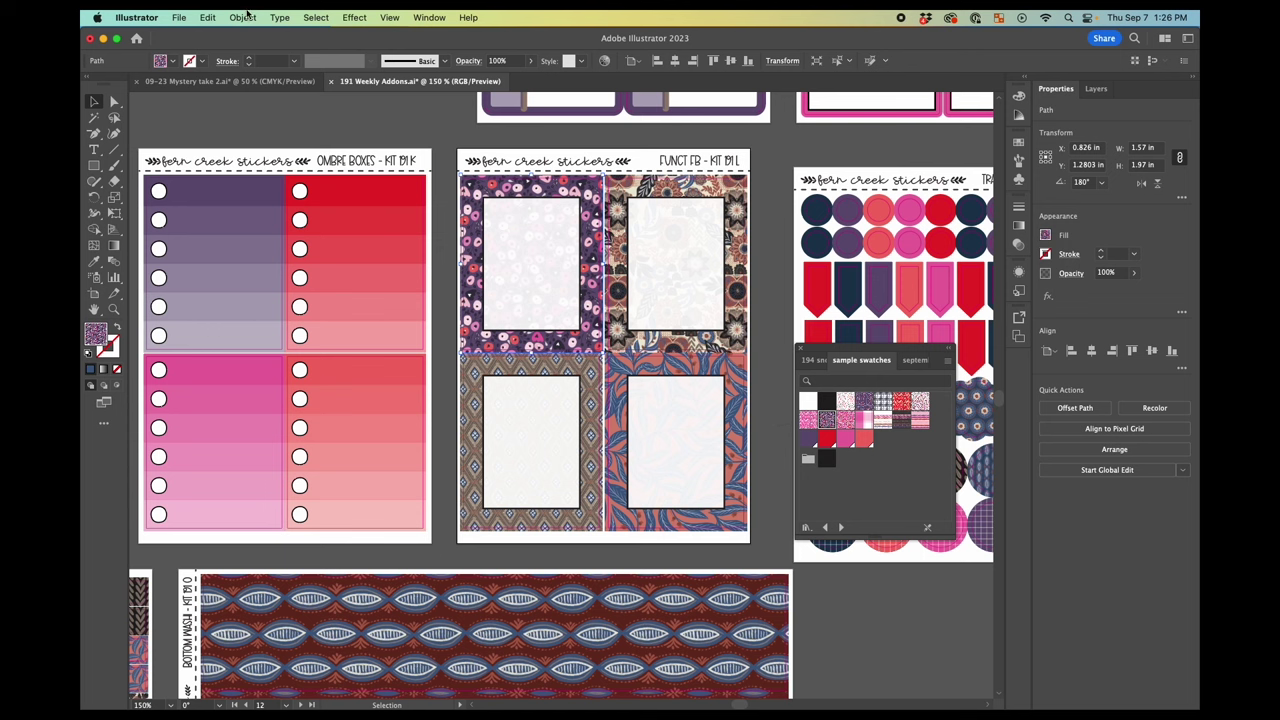
{"action": "left_click", "coordinate": [243, 17]}
Open Transform Each and set it to transform patterns only, not objects
{"action": "mouse_move", "coordinate": [250, 38]}
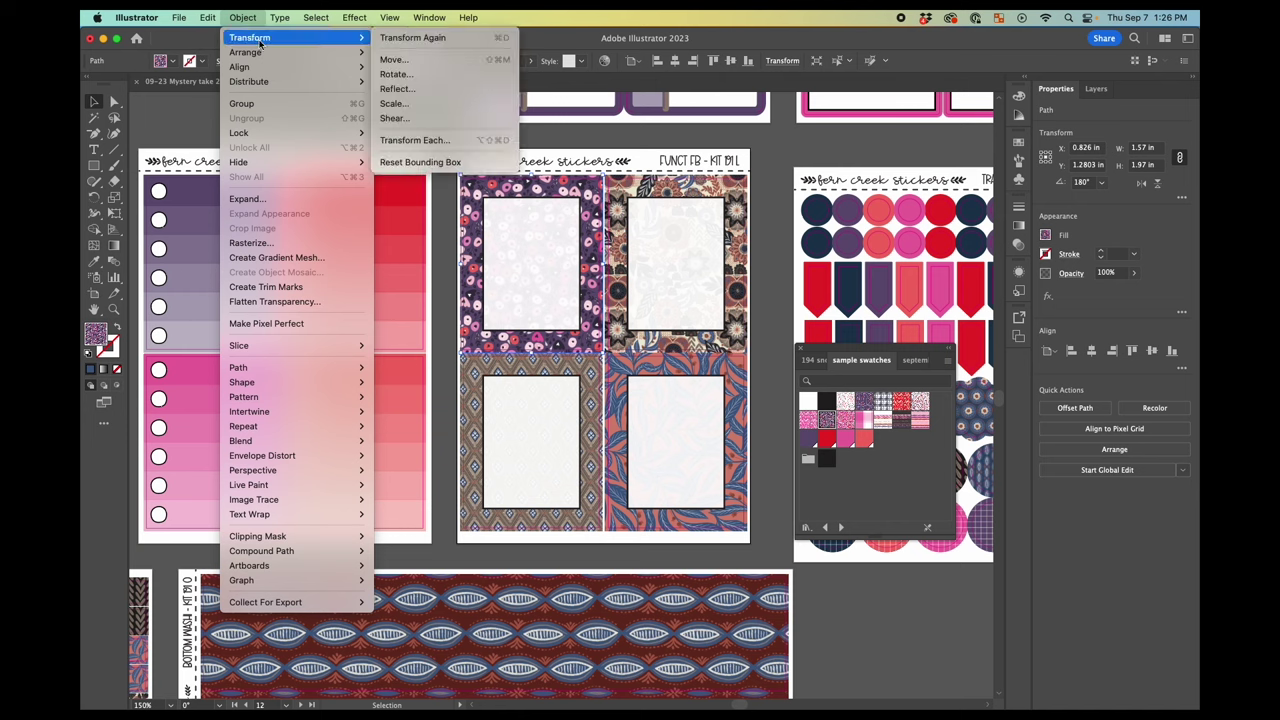
{"action": "left_click", "coordinate": [410, 140]}
{"action": "left_click_drag", "start_coordinate": [1047, 222], "coordinate": [888, 172]}
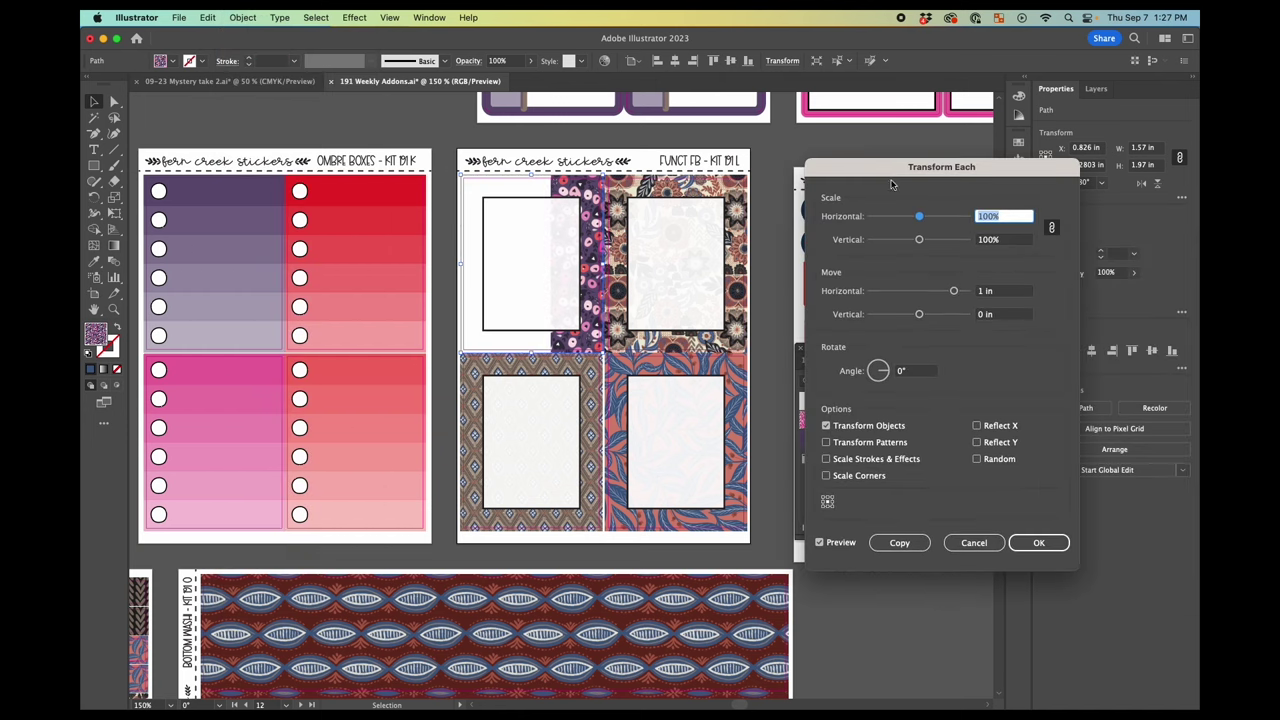
{"action": "left_click", "coordinate": [870, 447]}
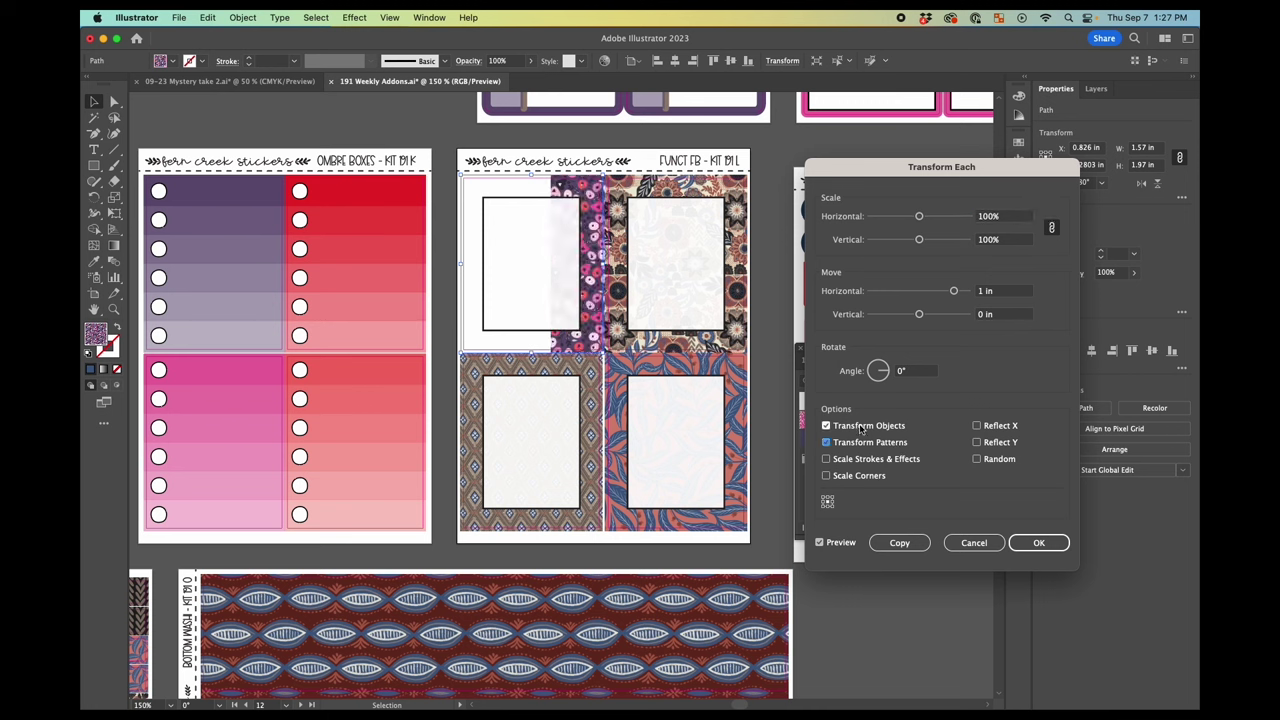
{"action": "left_click", "coordinate": [861, 429]}
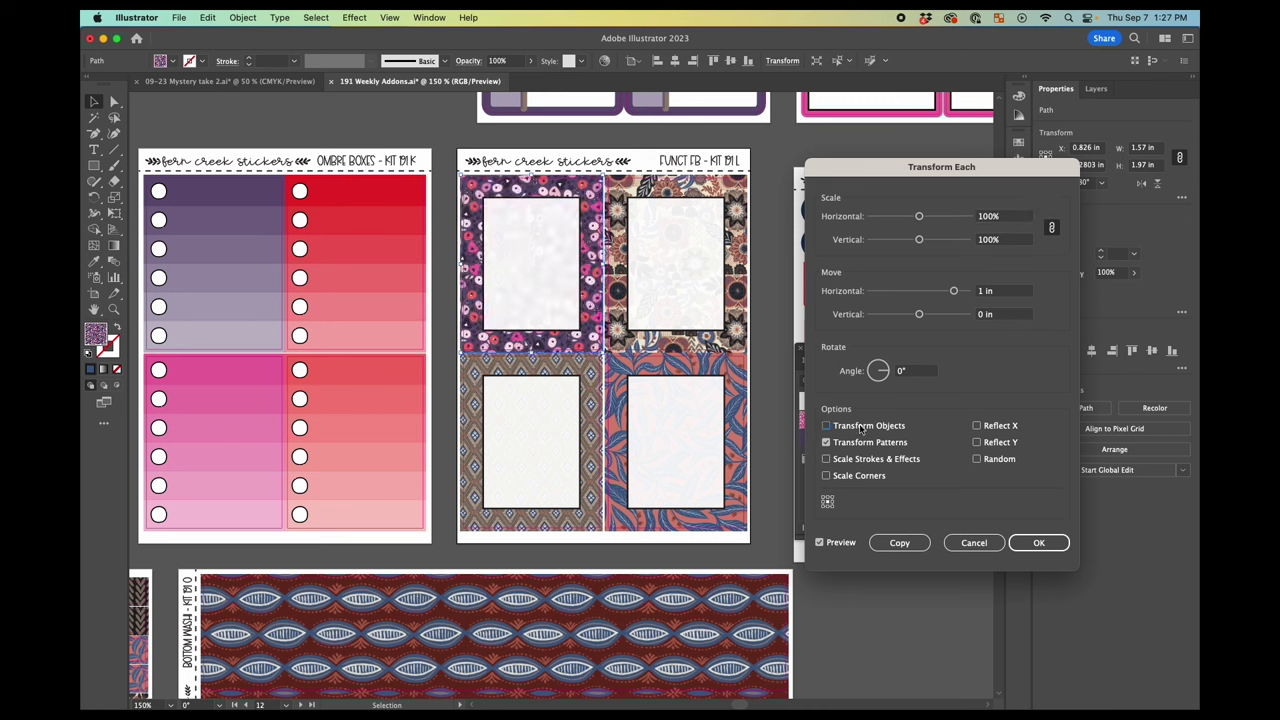
Scale the pattern to 125% and move it 0.5 in horizontally, 1 in vertically
{"action": "left_click", "coordinate": [984, 217]}
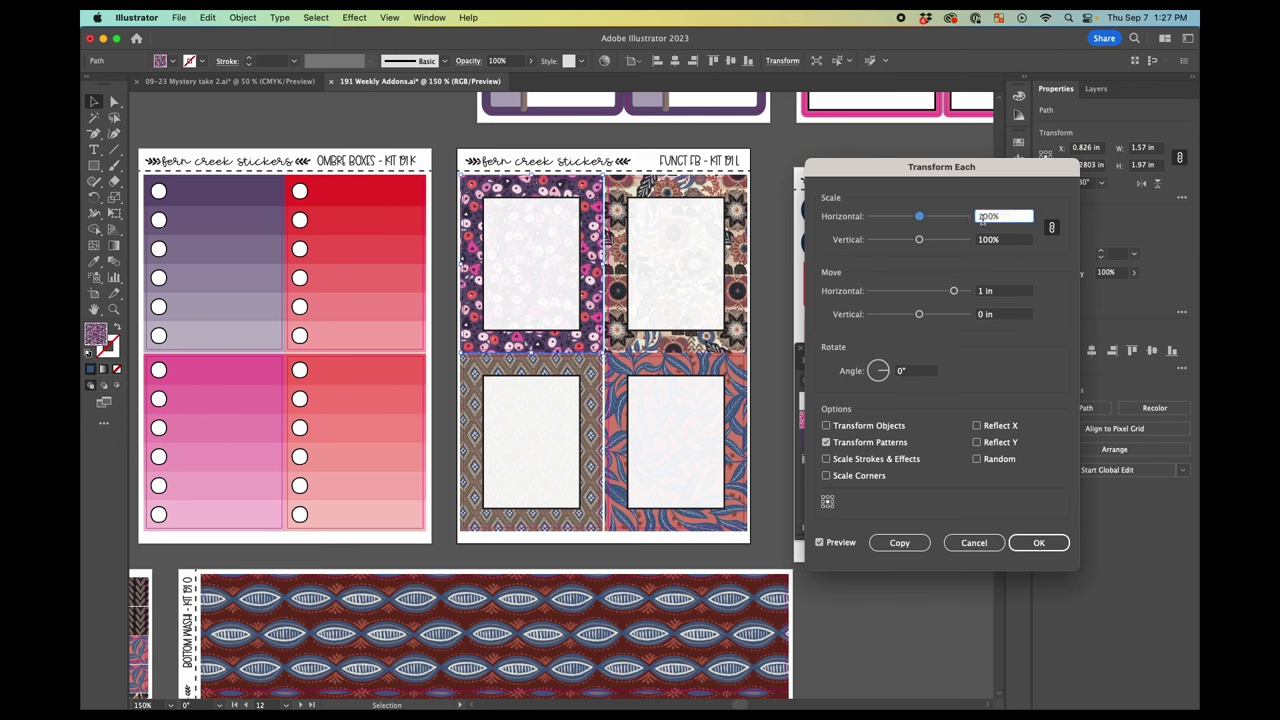
{"action": "type", "text": "2"}
{"action": "left_click", "coordinate": [1018, 239]}
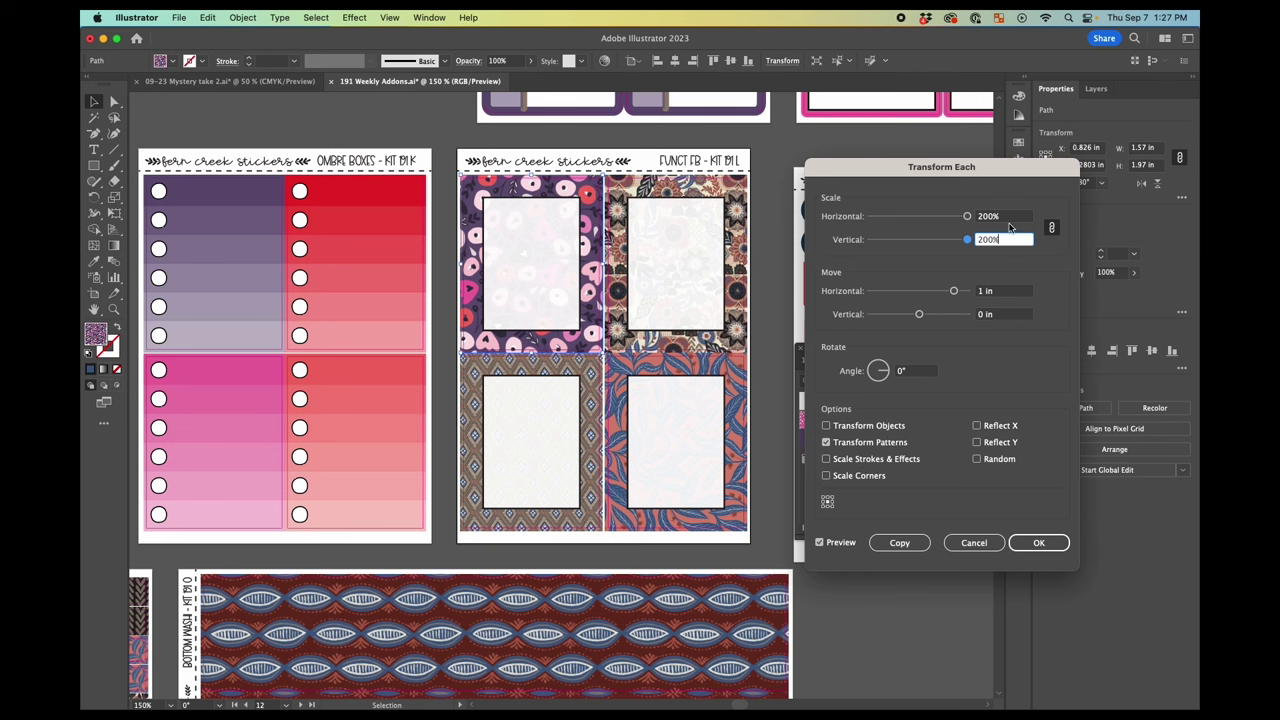
{"action": "left_click", "coordinate": [982, 217]}
{"action": "type", "text": "50"}
{"action": "key", "text": "Tab"}
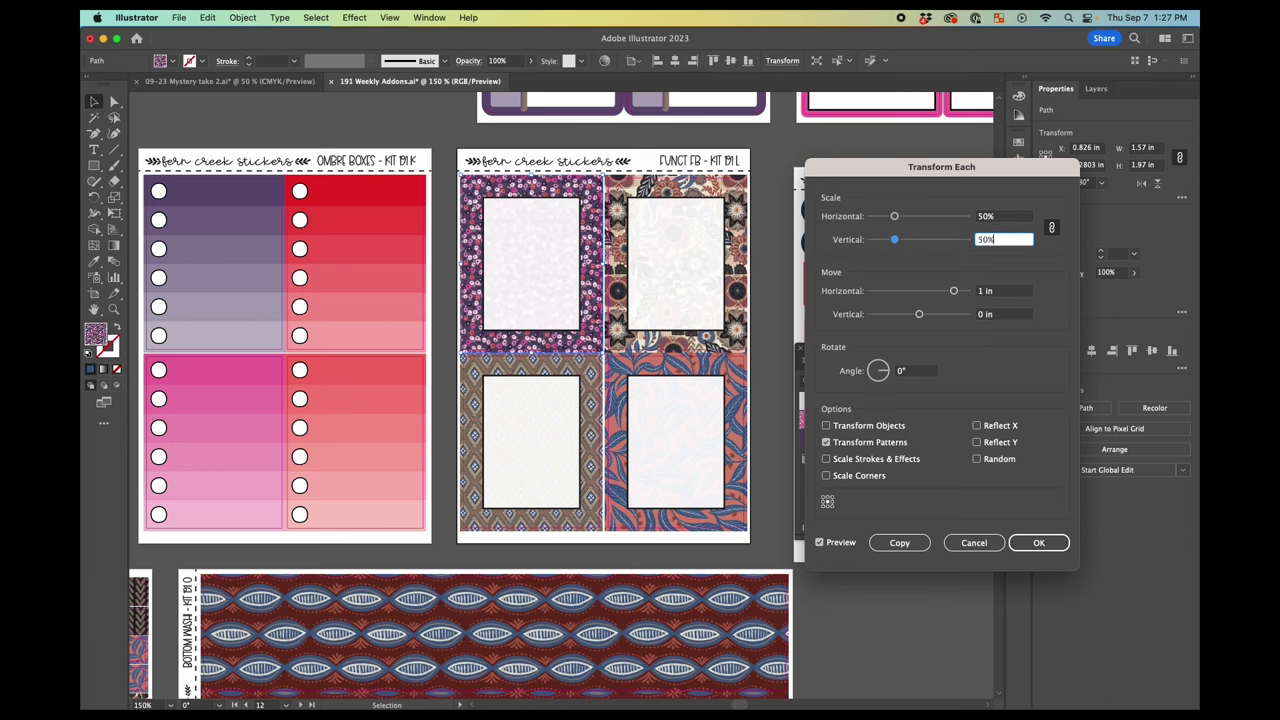
{"action": "left_click", "coordinate": [985, 217]}
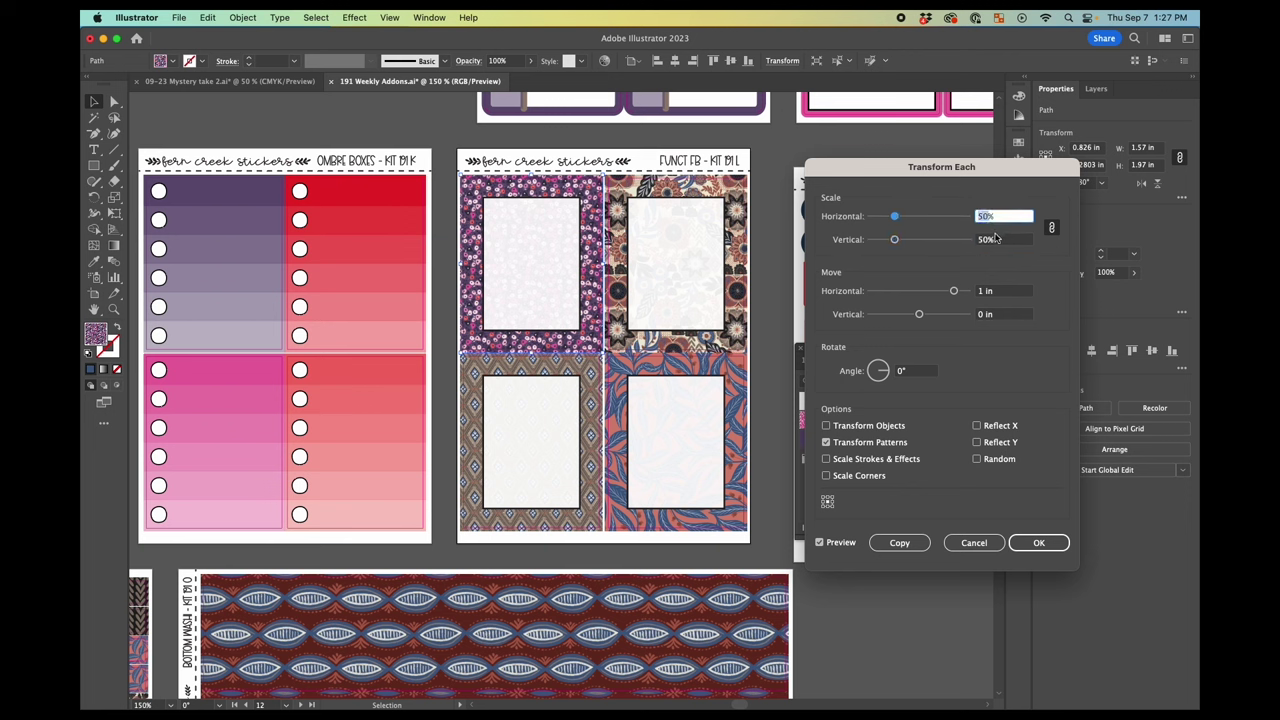
{"action": "type", "text": "125"}
{"action": "key", "text": "Tab"}
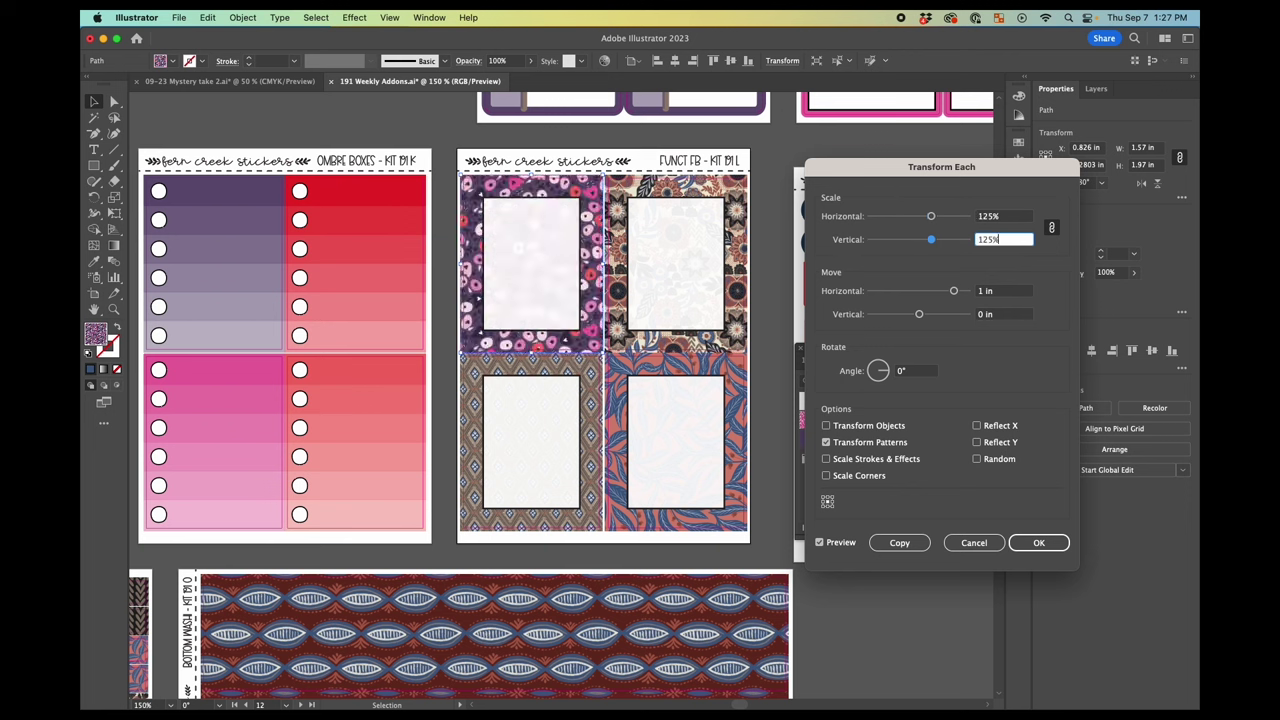
{"action": "double_click", "coordinate": [979, 291]}
{"action": "type", "text": "0.5"}
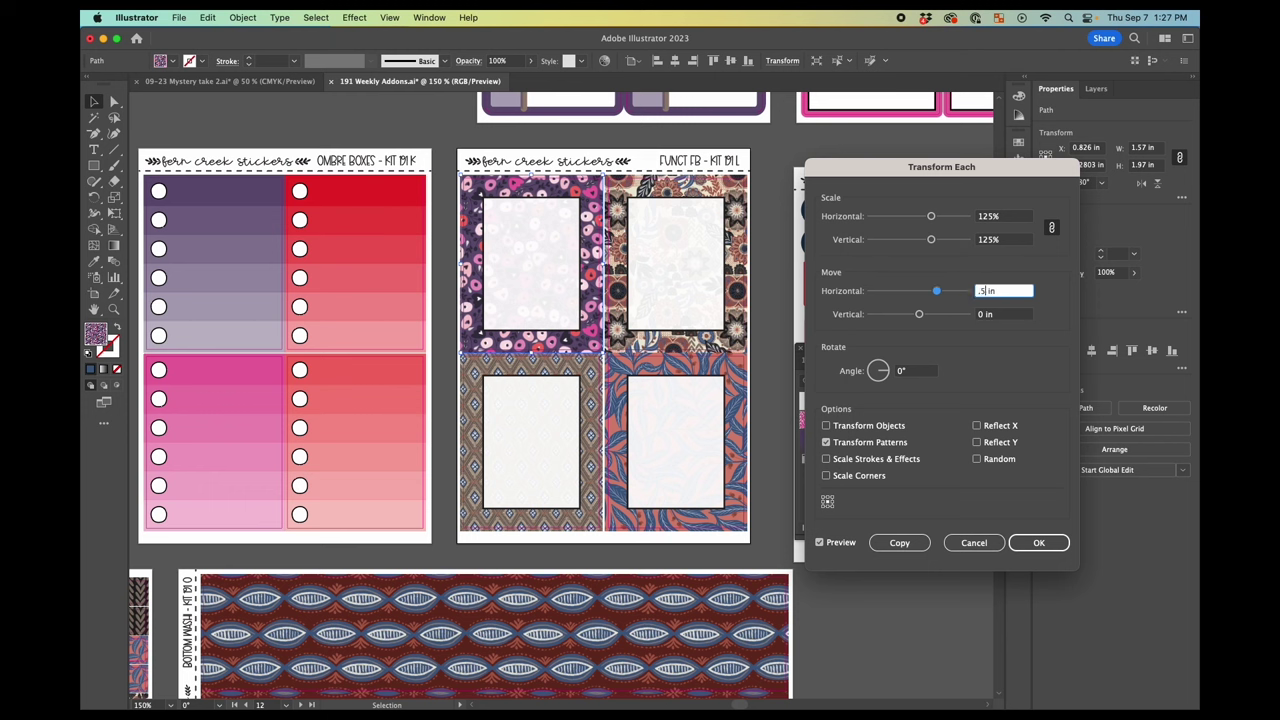
{"action": "key", "text": "Tab"}
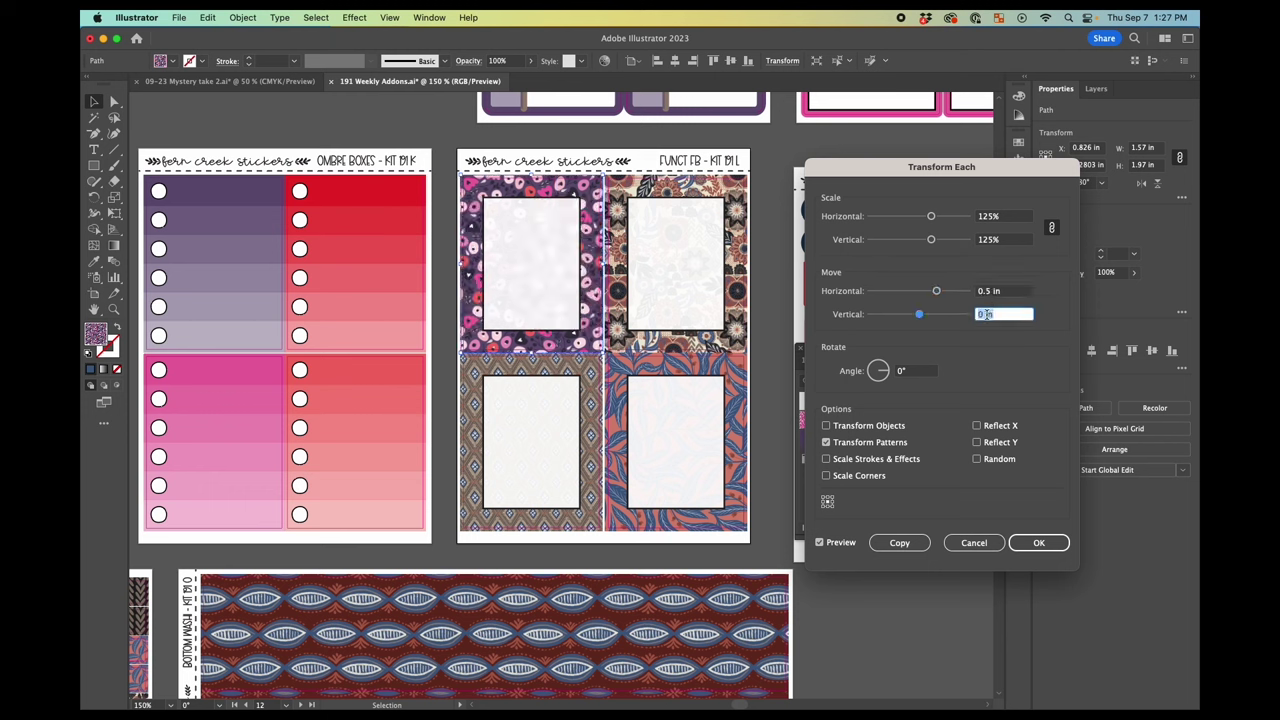
{"action": "type", "text": "1"}
{"action": "key", "text": "Tab"}
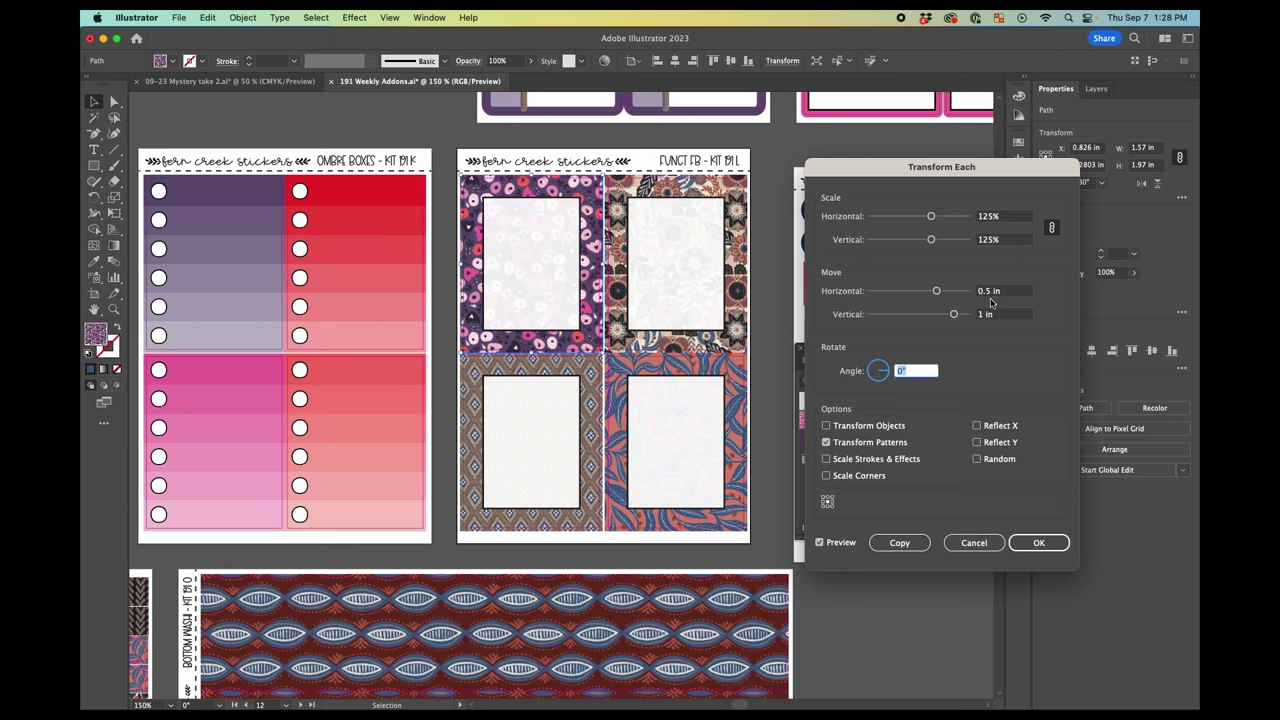
Try 180° and 45° pattern rotations, reset the angle to 0°, and apply
{"action": "type", "text": "180"}
{"action": "key", "text": "Tab"}
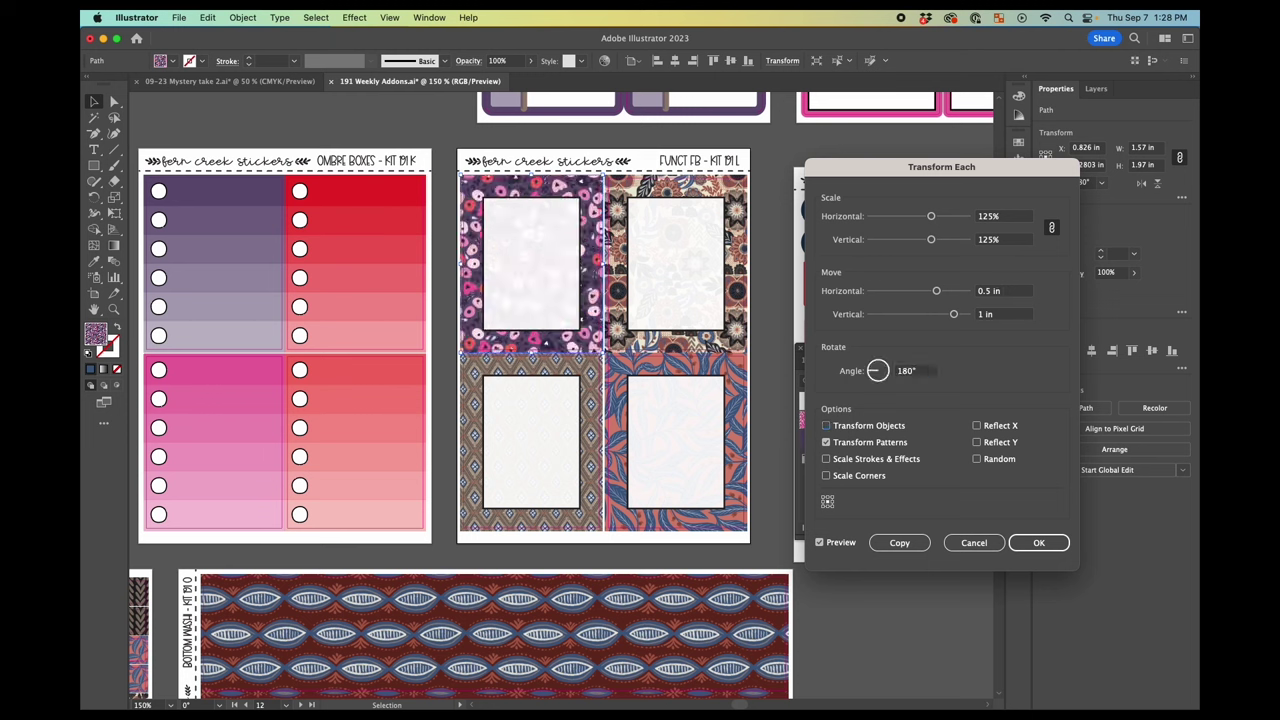
{"action": "double_click", "coordinate": [904, 371]}
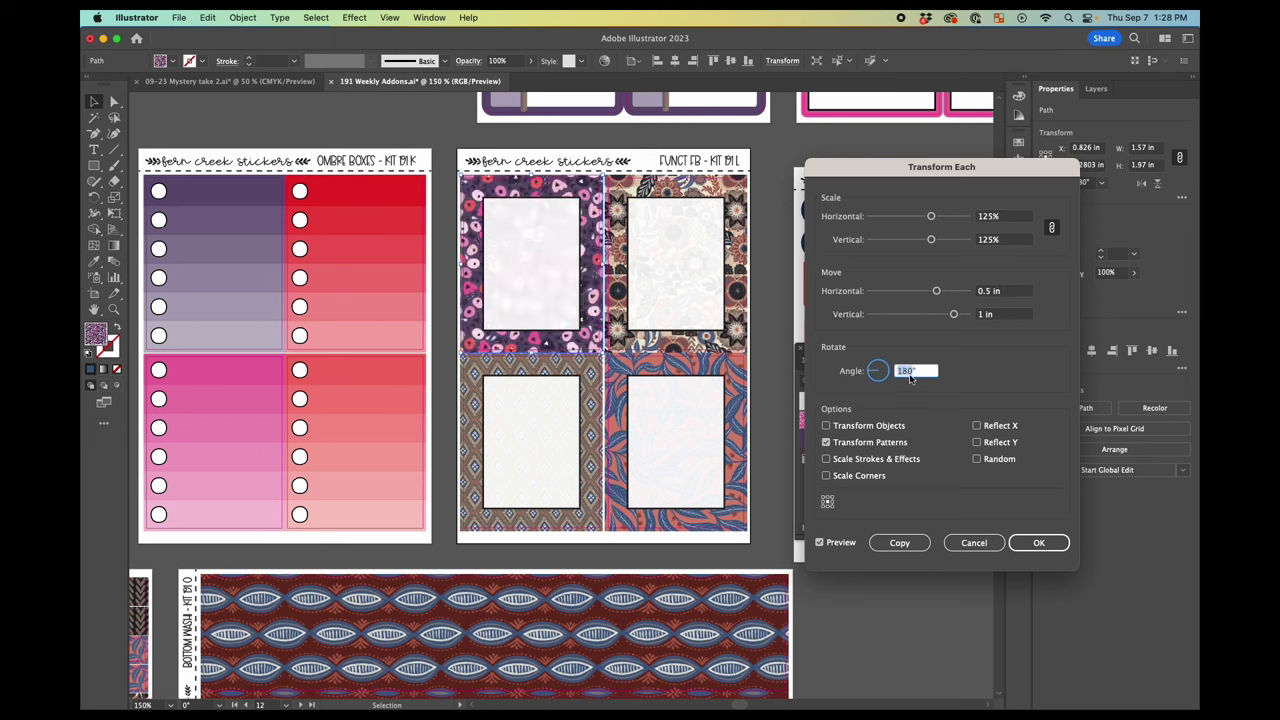
{"action": "type", "text": "45"}
{"action": "key", "text": "Tab"}
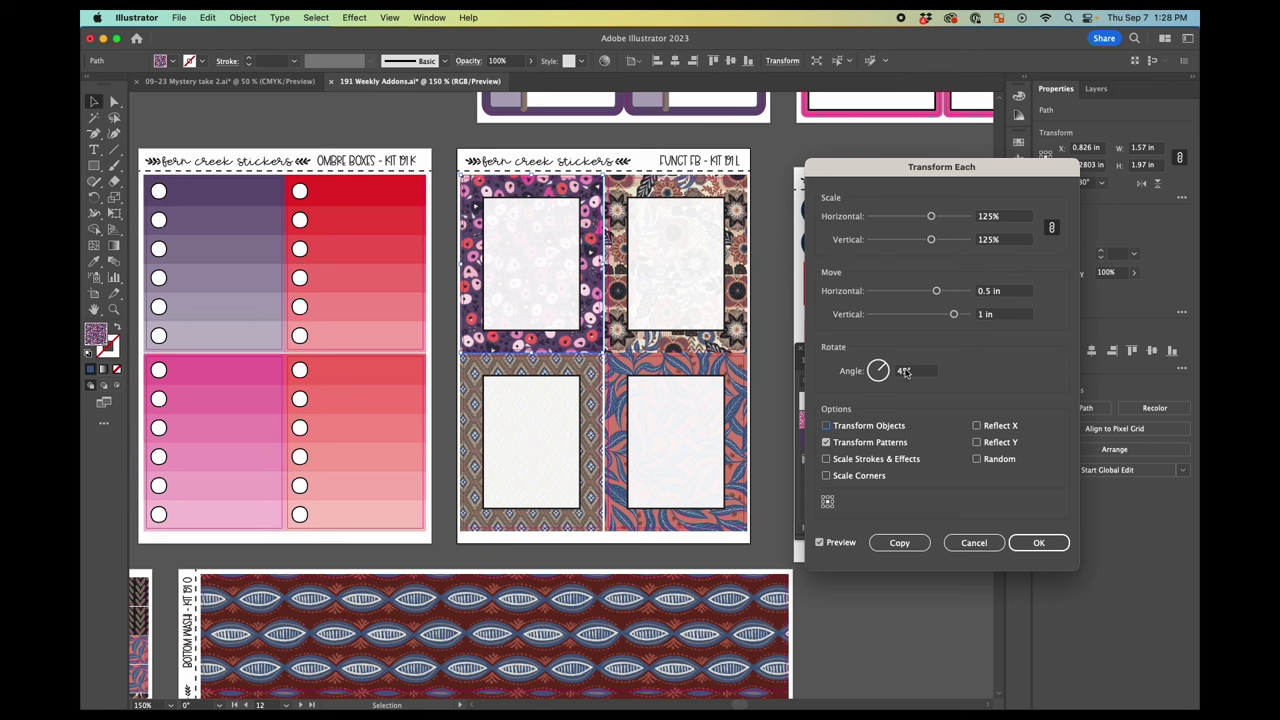
{"action": "double_click", "coordinate": [904, 371]}
{"action": "type", "text": "0"}
{"action": "key", "text": "Tab"}
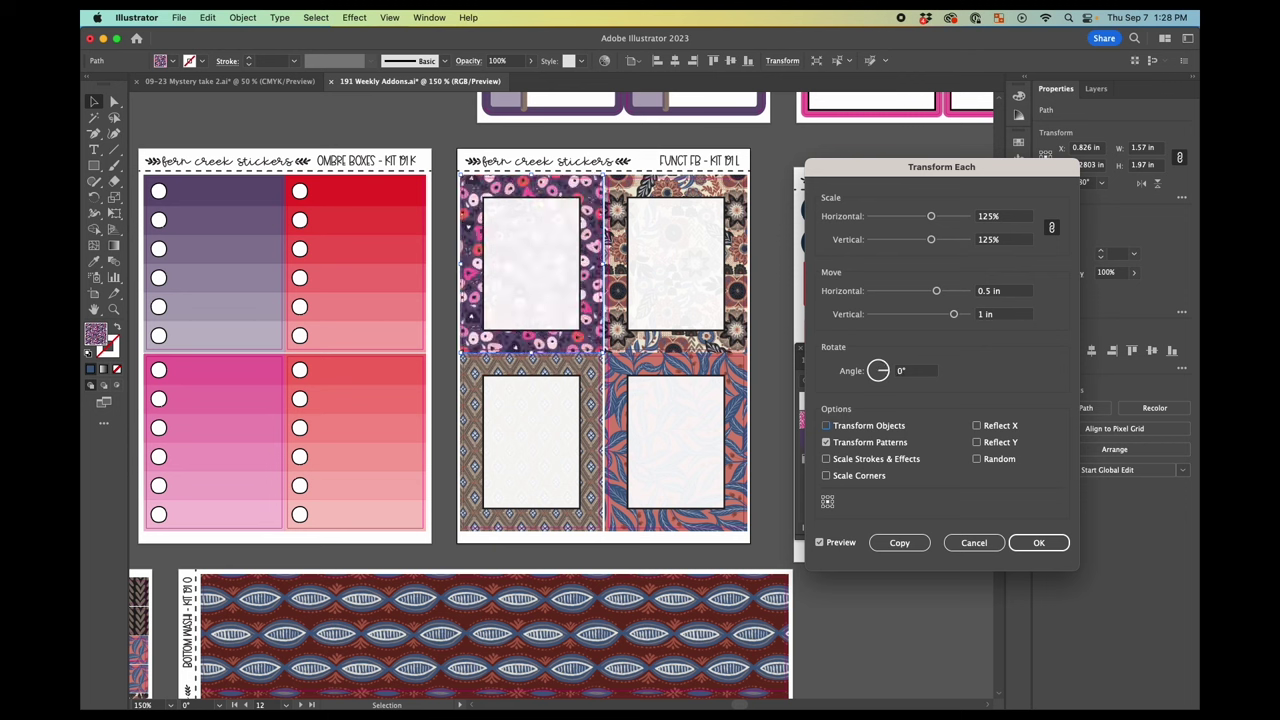
{"action": "left_click", "coordinate": [1033, 543]}
Fill the top-right FUNCT FB box with the pink gingham pattern
{"action": "left_click", "coordinate": [764, 318]}
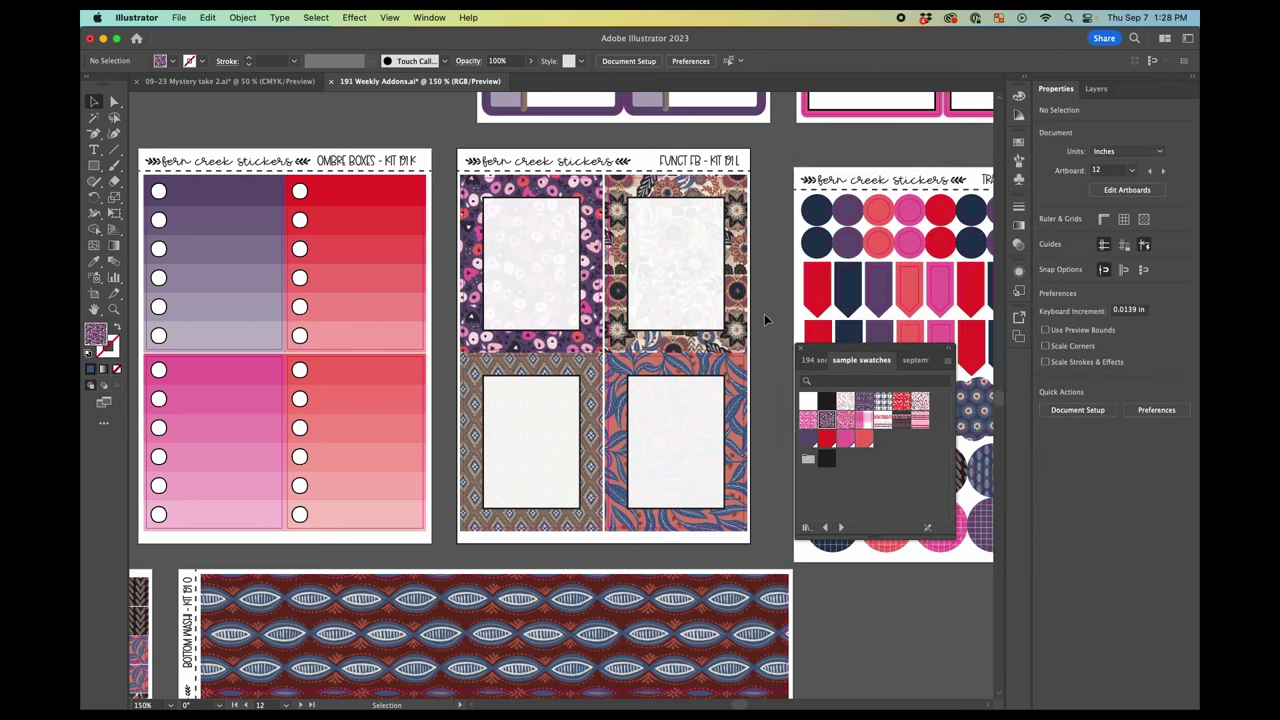
{"action": "scroll", "coordinate": [764, 318], "scroll_direction": "right", "scroll_amount": 1}
{"action": "scroll", "coordinate": [764, 318], "scroll_direction": "down", "scroll_amount": 1}
{"action": "left_click", "coordinate": [727, 319]}
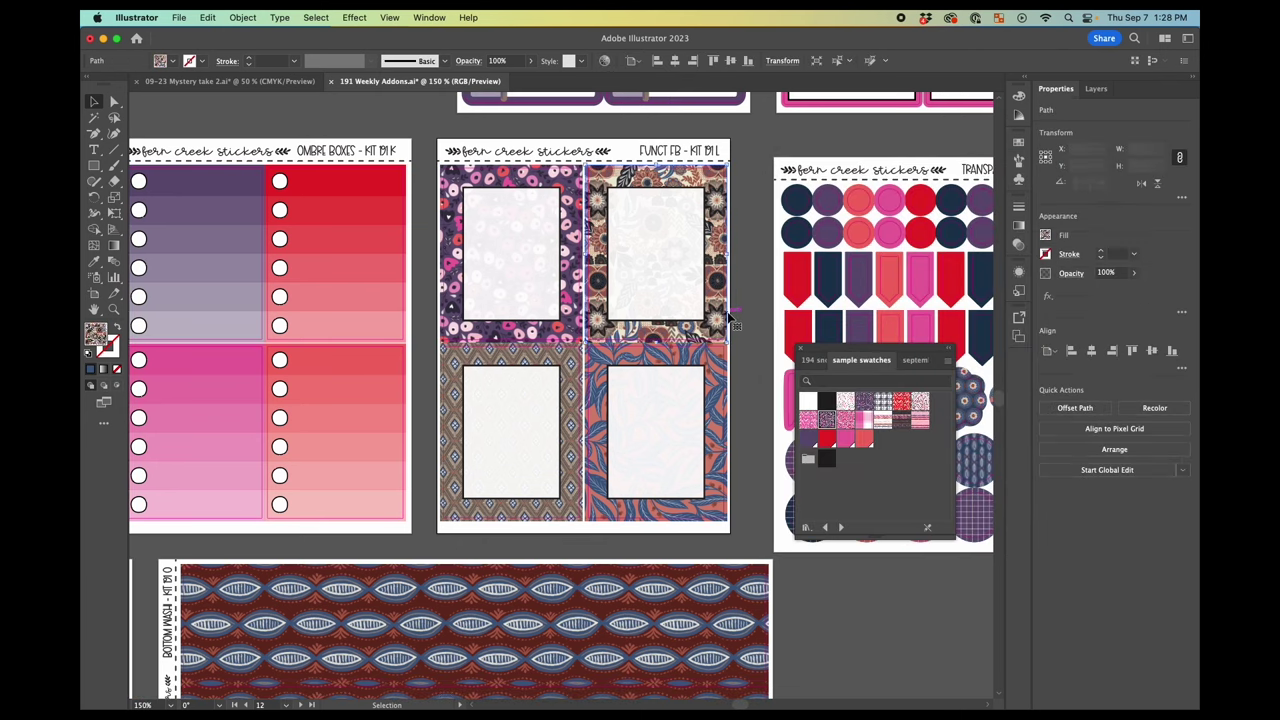
{"action": "left_click", "coordinate": [866, 421]}
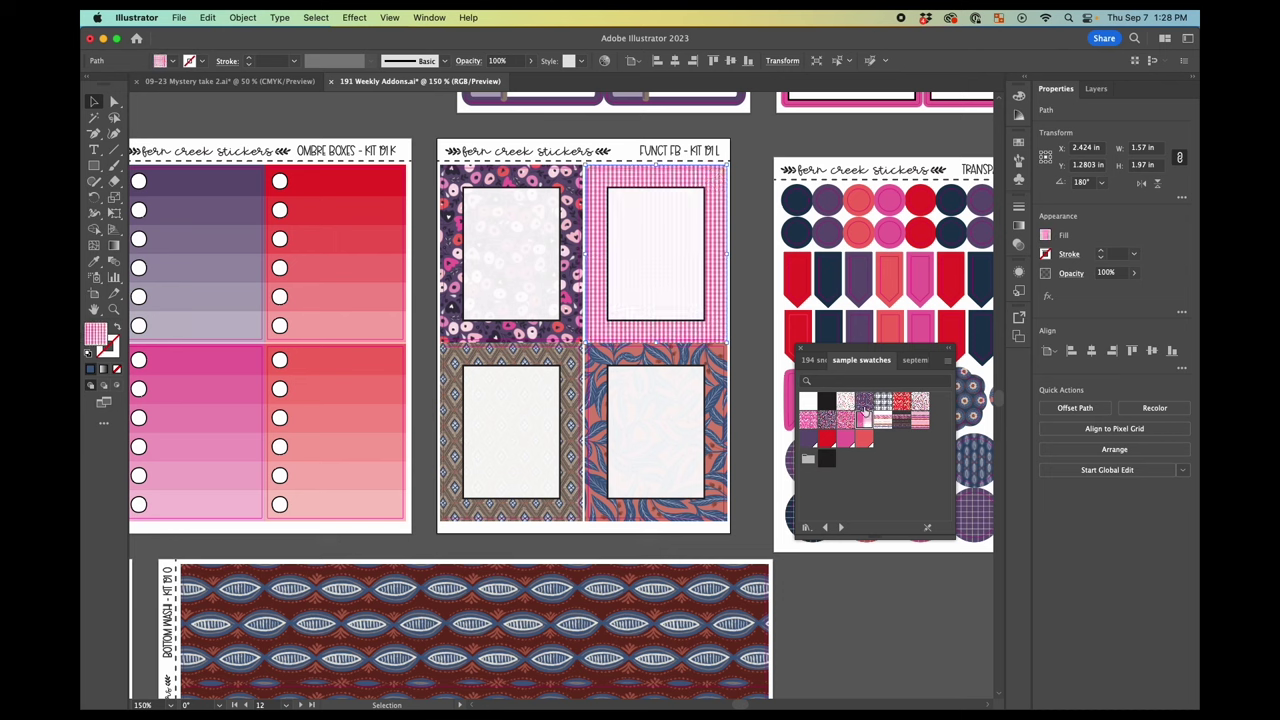
In Transform Each, scale the gingham pattern to 500%
{"action": "left_click", "coordinate": [248, 18]}
{"action": "mouse_move", "coordinate": [290, 39]}
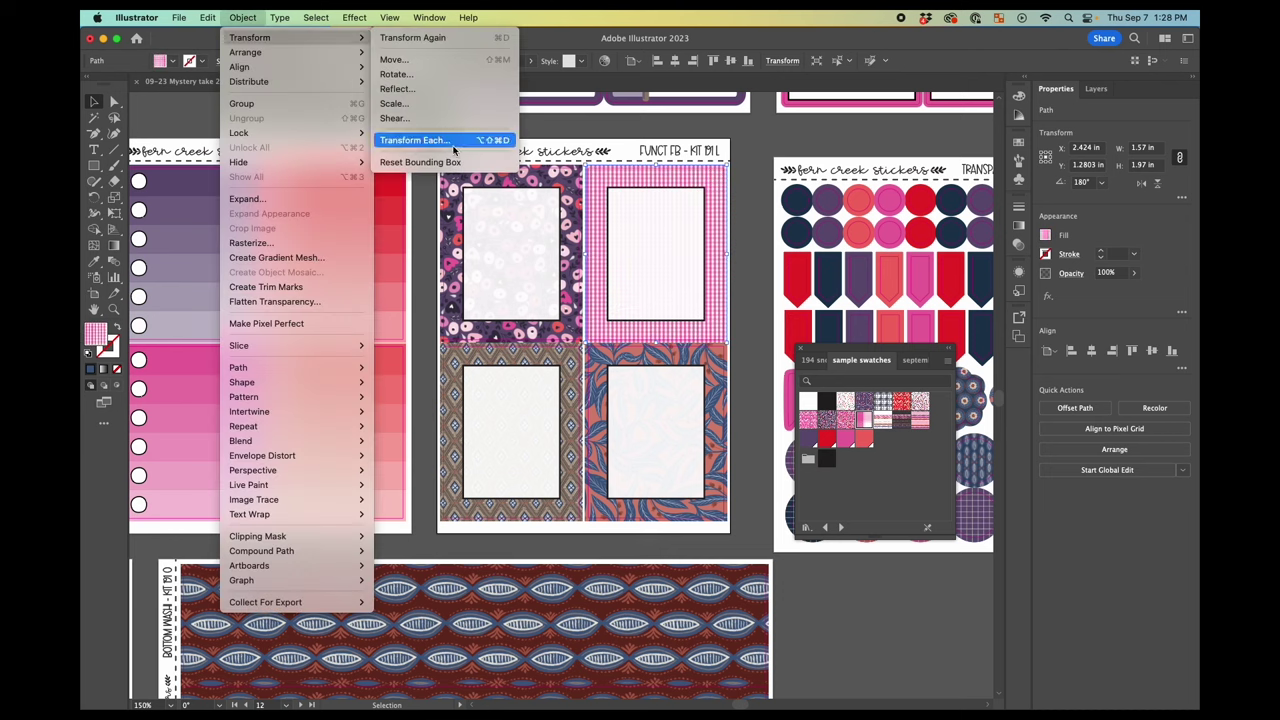
{"action": "left_click", "coordinate": [430, 145]}
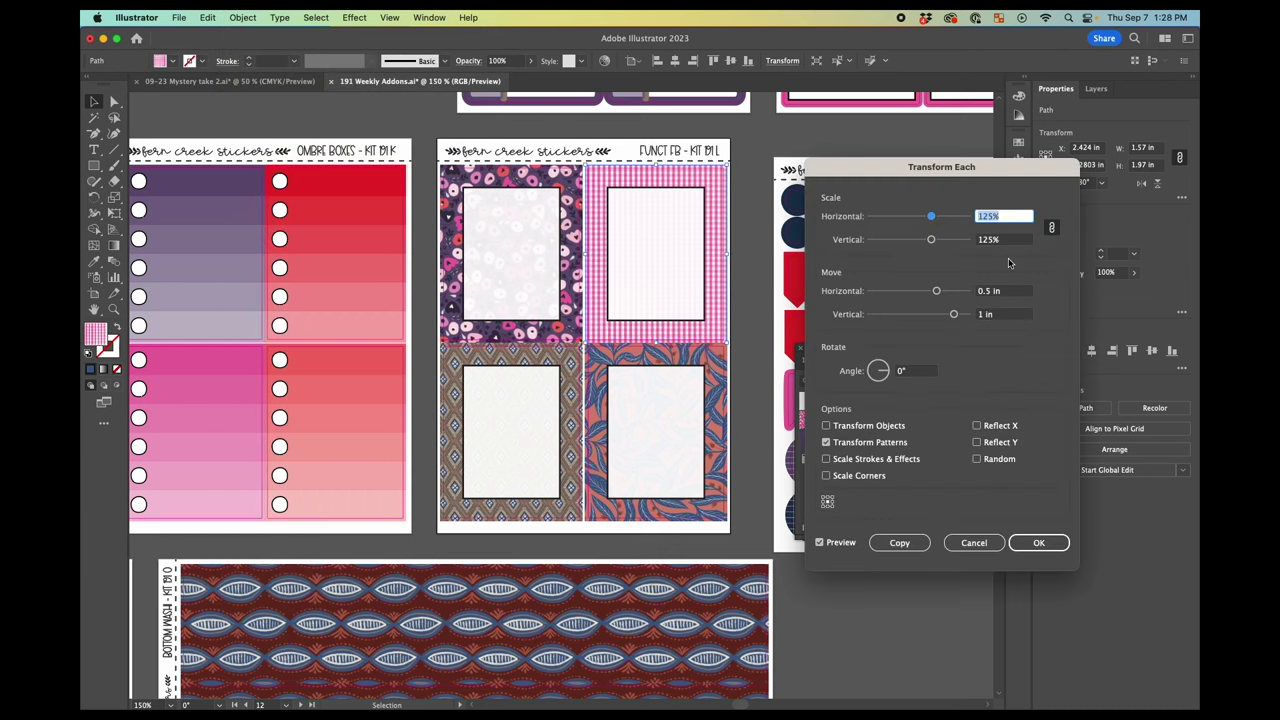
{"action": "type", "text": "300"}
{"action": "key", "text": "Tab"}
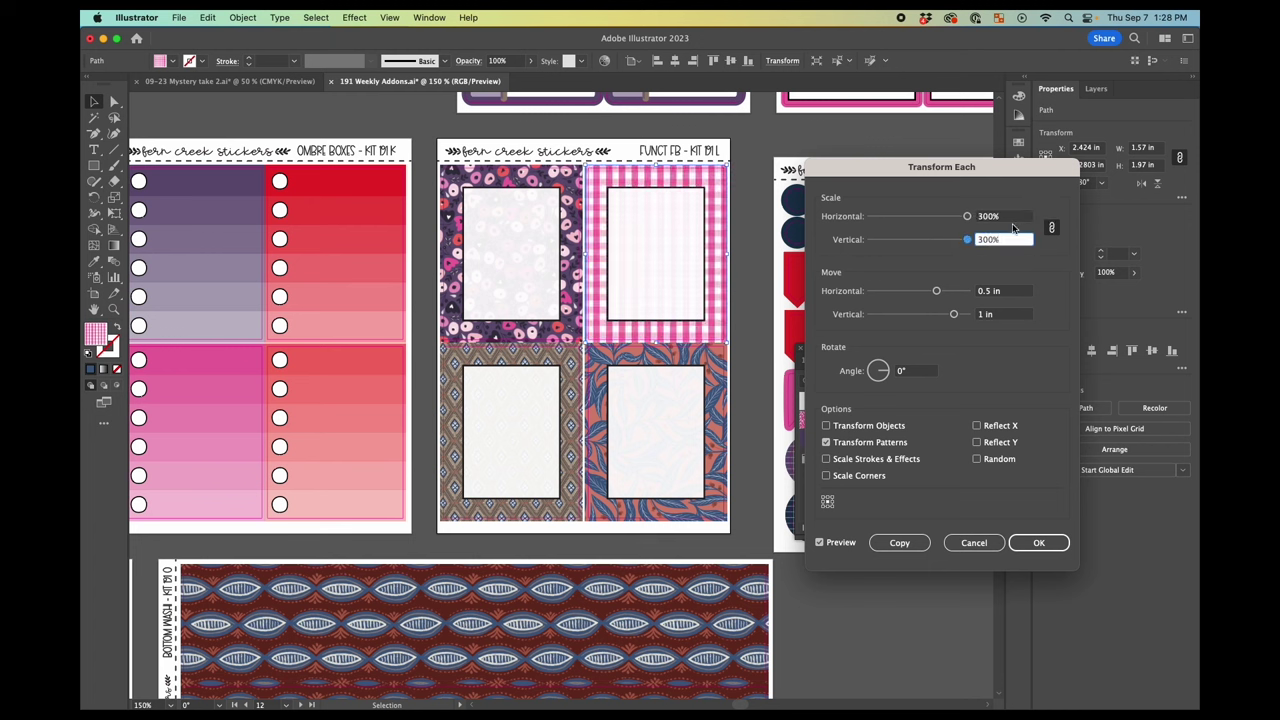
{"action": "left_click", "coordinate": [985, 218]}
{"action": "type", "text": "500"}
{"action": "key", "text": "Tab"}
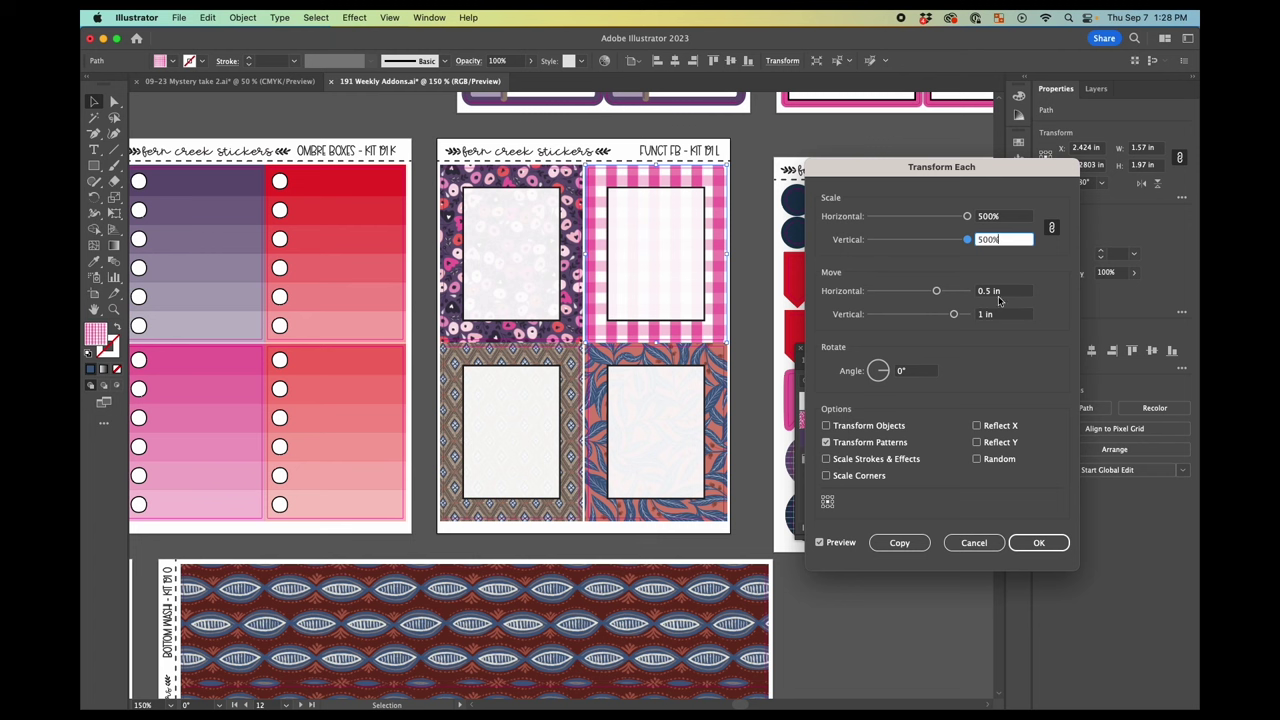
Set the pattern's horizontal move to 0.52 in
{"action": "left_click", "coordinate": [991, 294]}
{"action": "key", "text": "BackSpace"}
{"action": "type", "text": "6"}
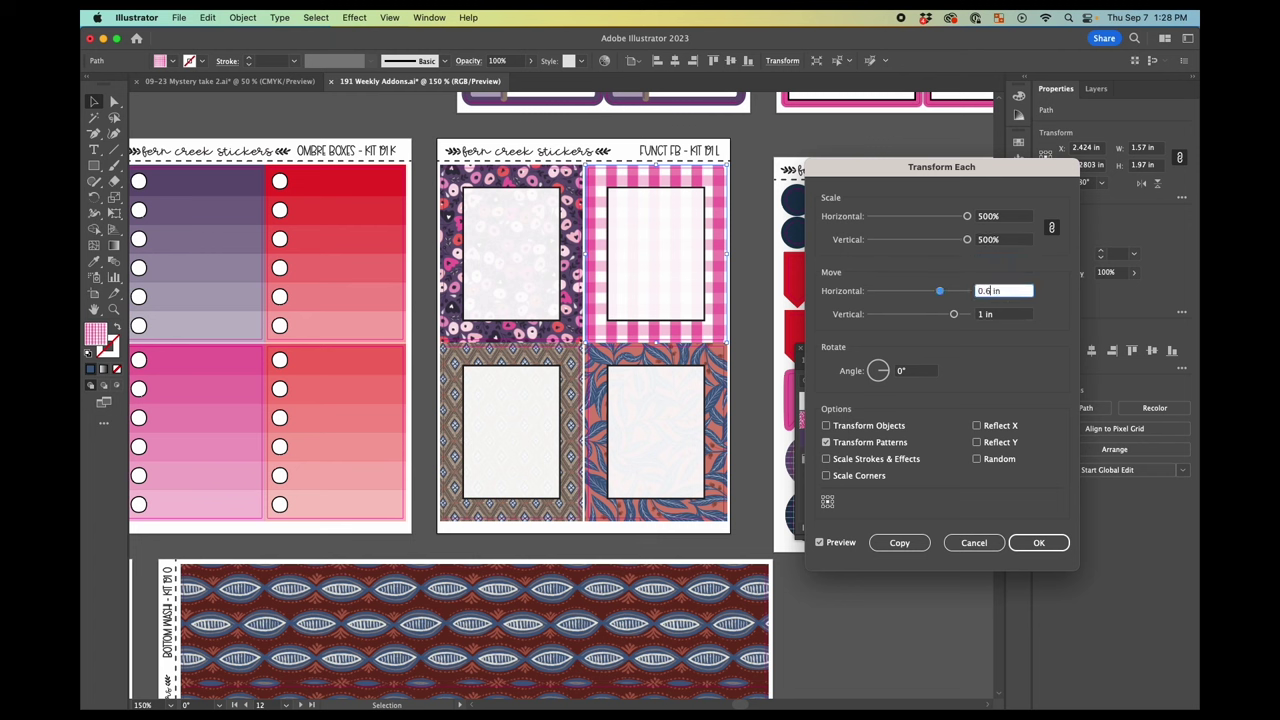
{"action": "key", "text": "Tab"}
{"action": "left_click", "coordinate": [986, 292]}
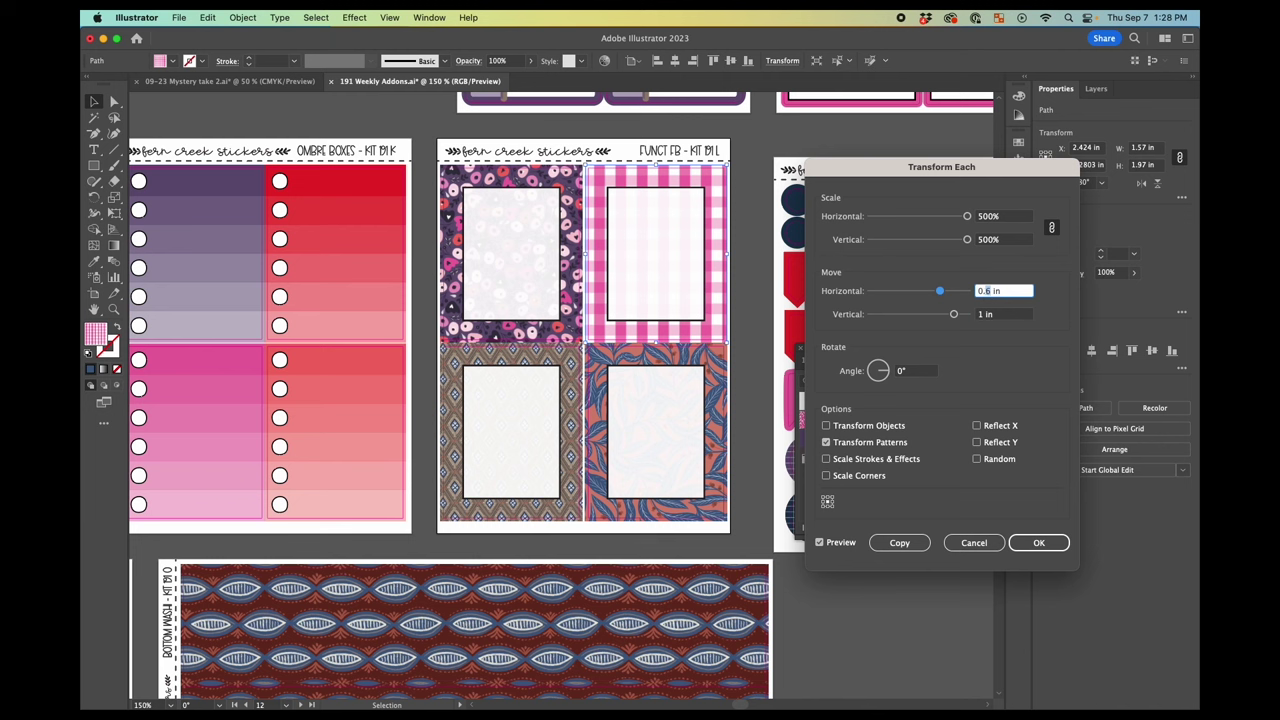
{"action": "type", "text": "55"}
{"action": "key", "text": "Tab"}
{"action": "left_click", "coordinate": [991, 293]}
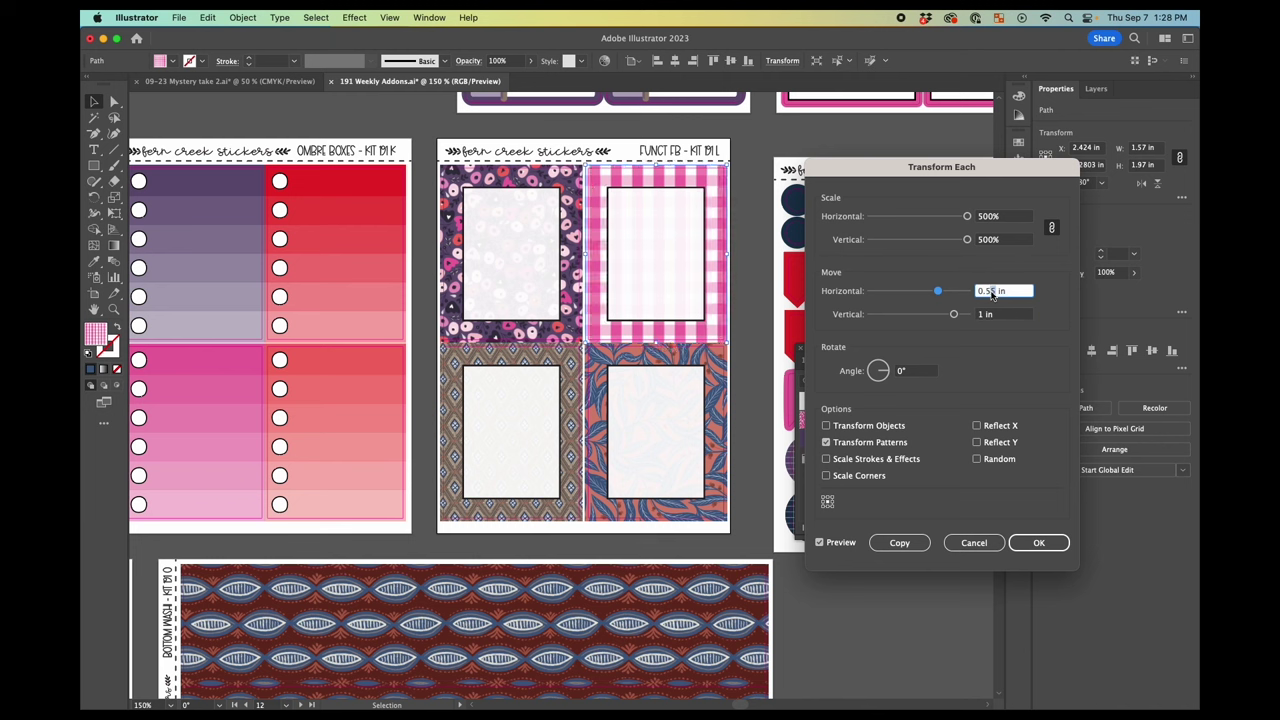
{"action": "key", "text": "BackSpace"}
{"action": "key", "text": "Tab"}
{"action": "left_click", "coordinate": [989, 292]}
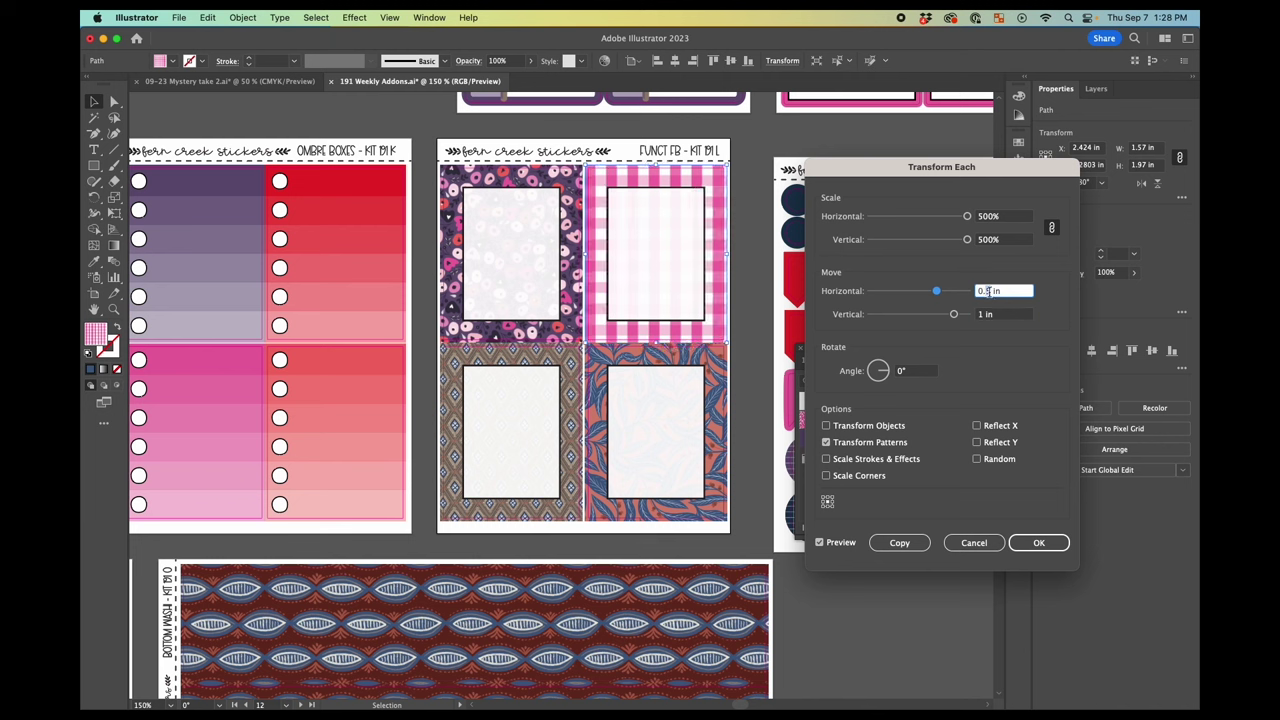
{"action": "type", "text": "2"}
{"action": "key", "text": "Tab"}
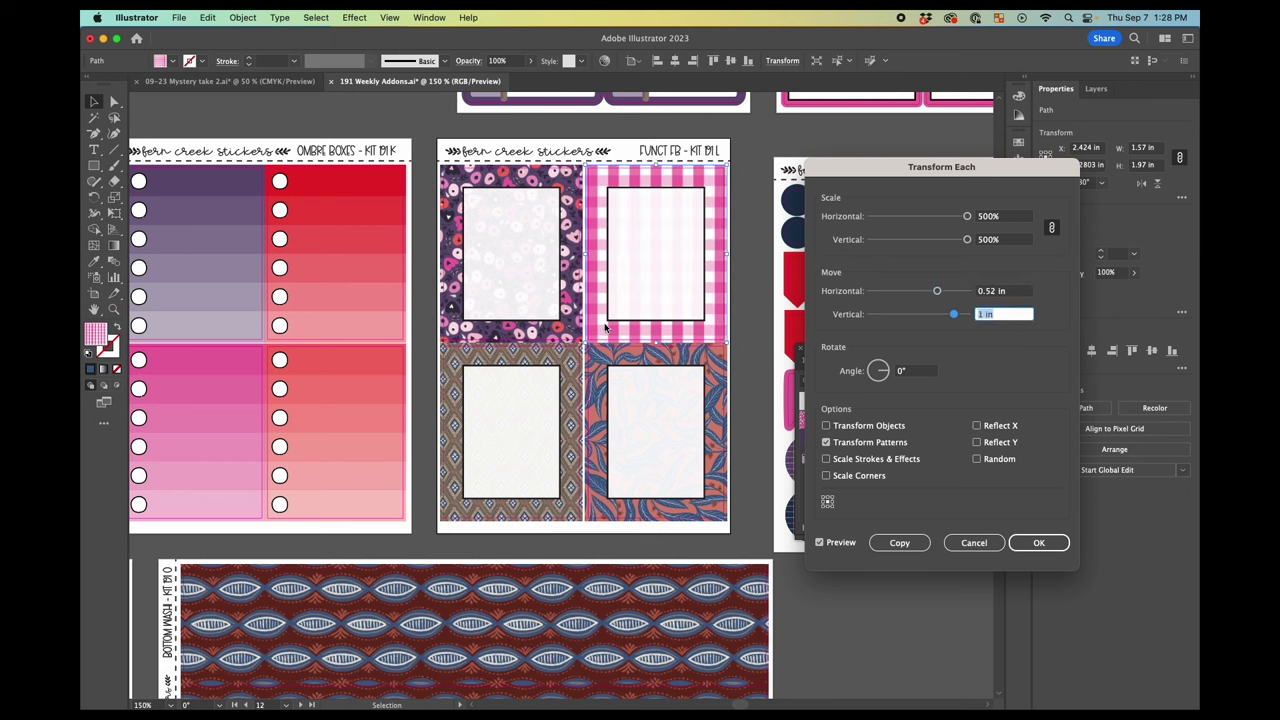
Set the vertical move to 0.98 in and apply the pattern transform
{"action": "left_click", "coordinate": [981, 314]}
{"action": "key", "text": "BackSpace"}
{"action": "type", "text": ".95"}
{"action": "key", "text": "Tab"}
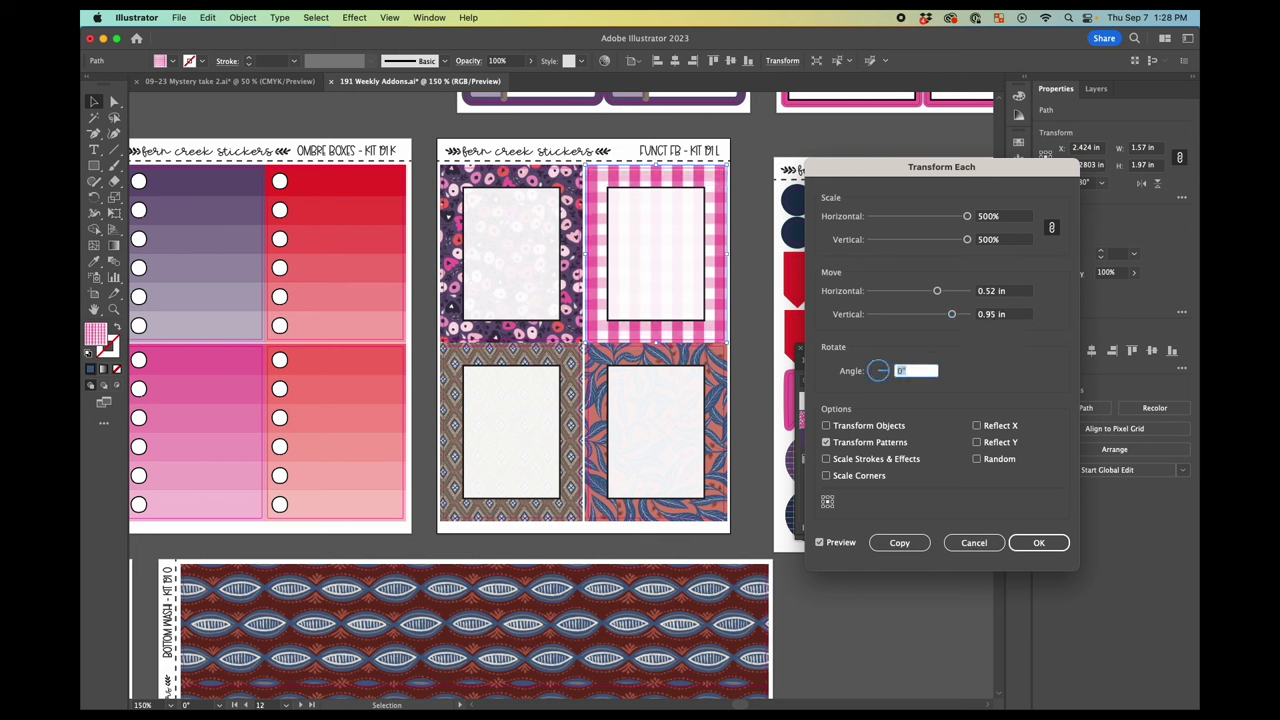
{"action": "double_click", "coordinate": [995, 318]}
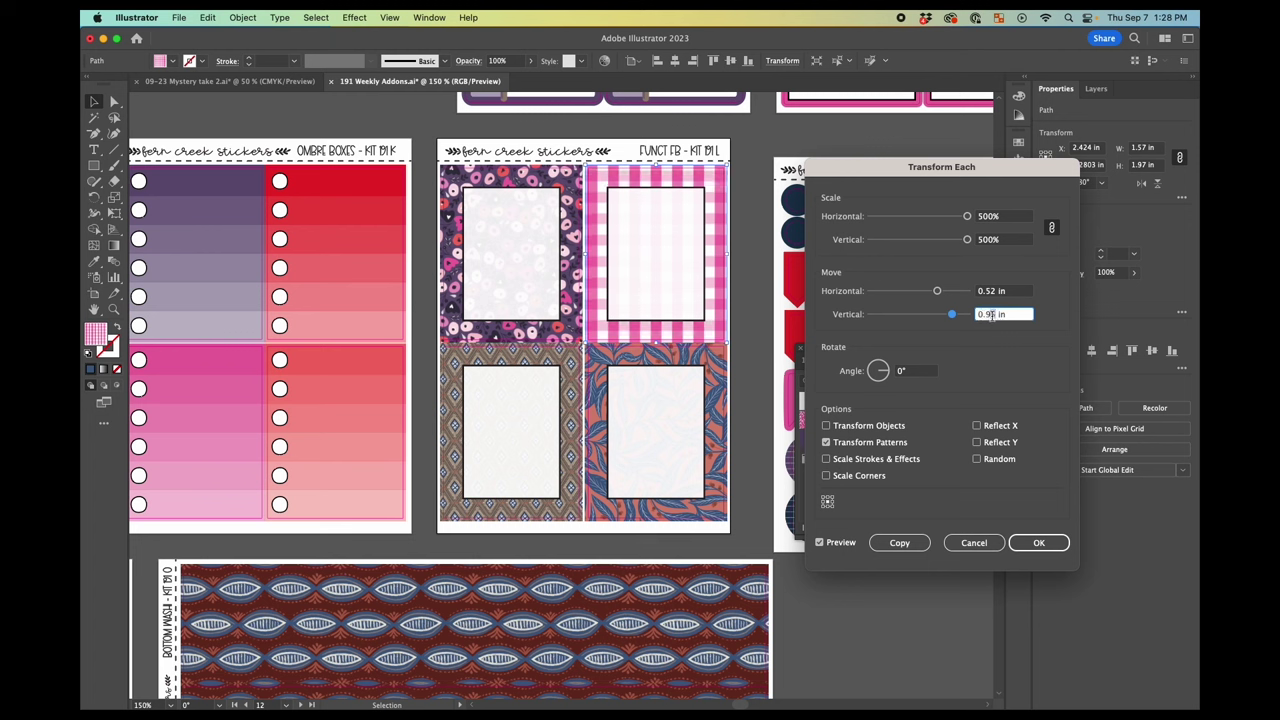
{"action": "type", "text": "0.98"}
{"action": "key", "text": "Tab"}
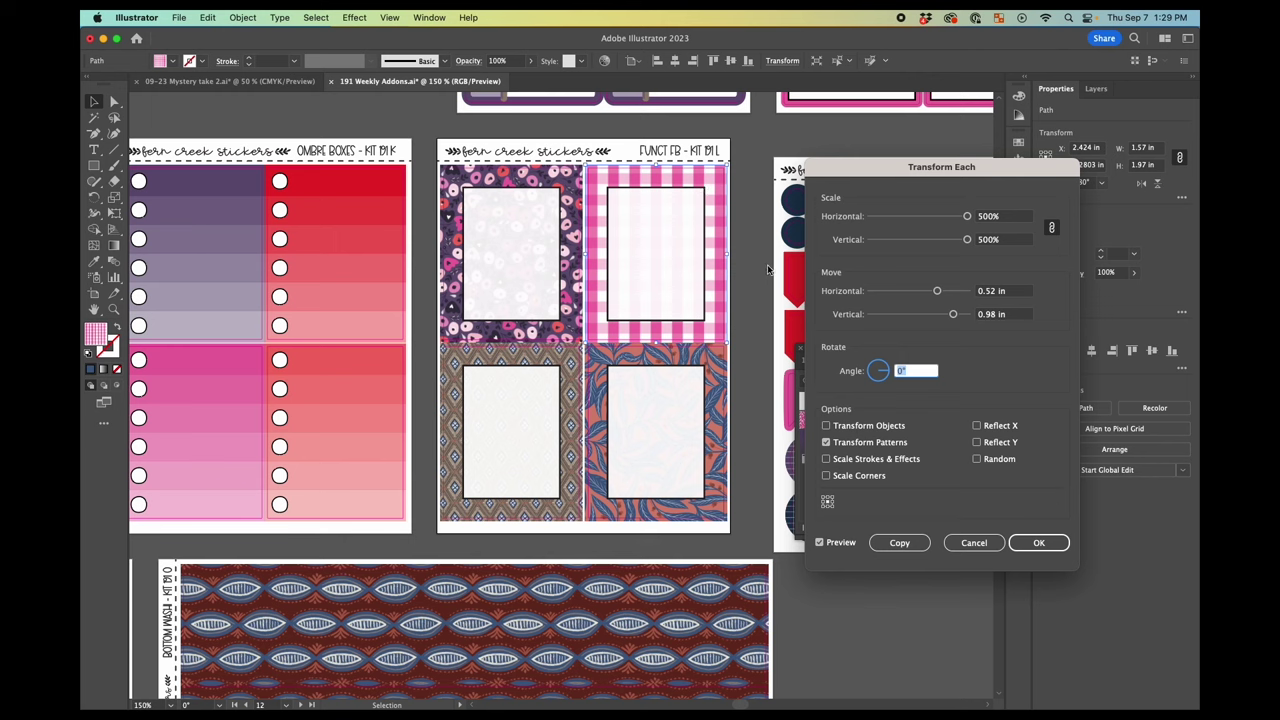
{"action": "left_click", "coordinate": [1039, 543]}
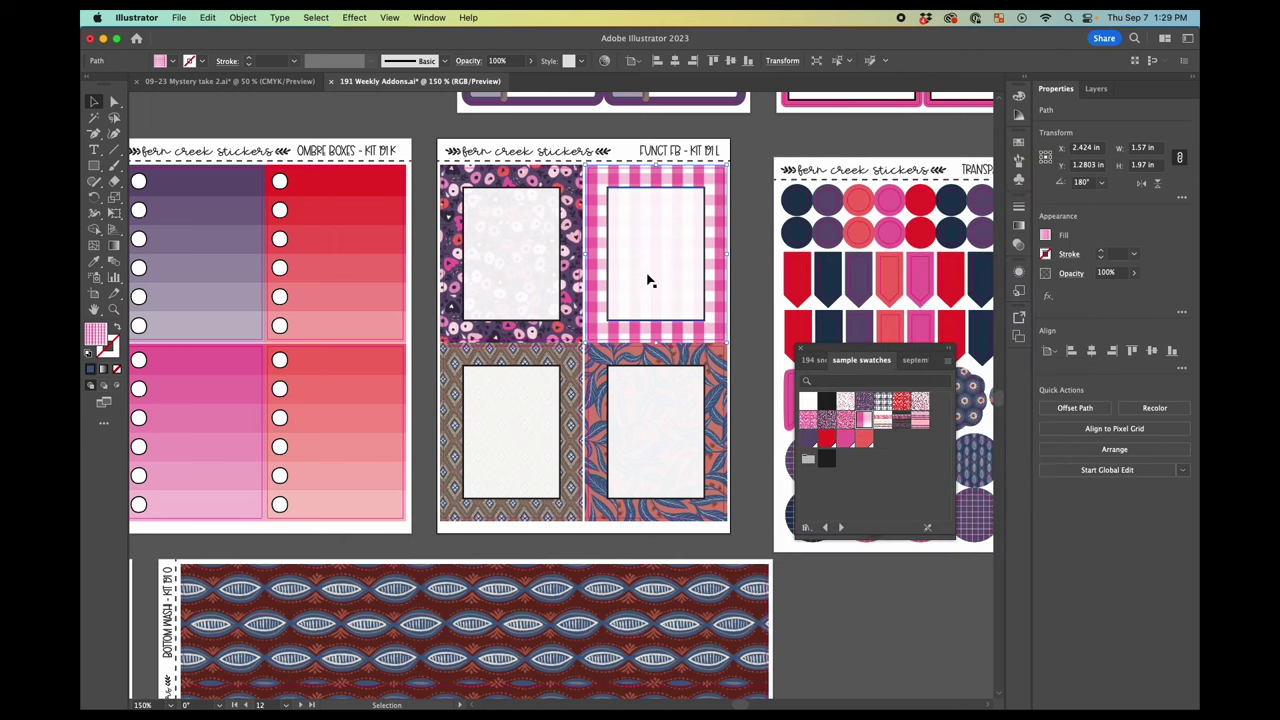
Fill the bottom-right blue-leaf box with the purple dotted pattern from sample swatches
{"action": "scroll", "coordinate": [638, 300], "scroll_direction": "down", "scroll_amount": 2}
{"action": "scroll", "coordinate": [638, 300], "scroll_direction": "down", "scroll_amount": 1}
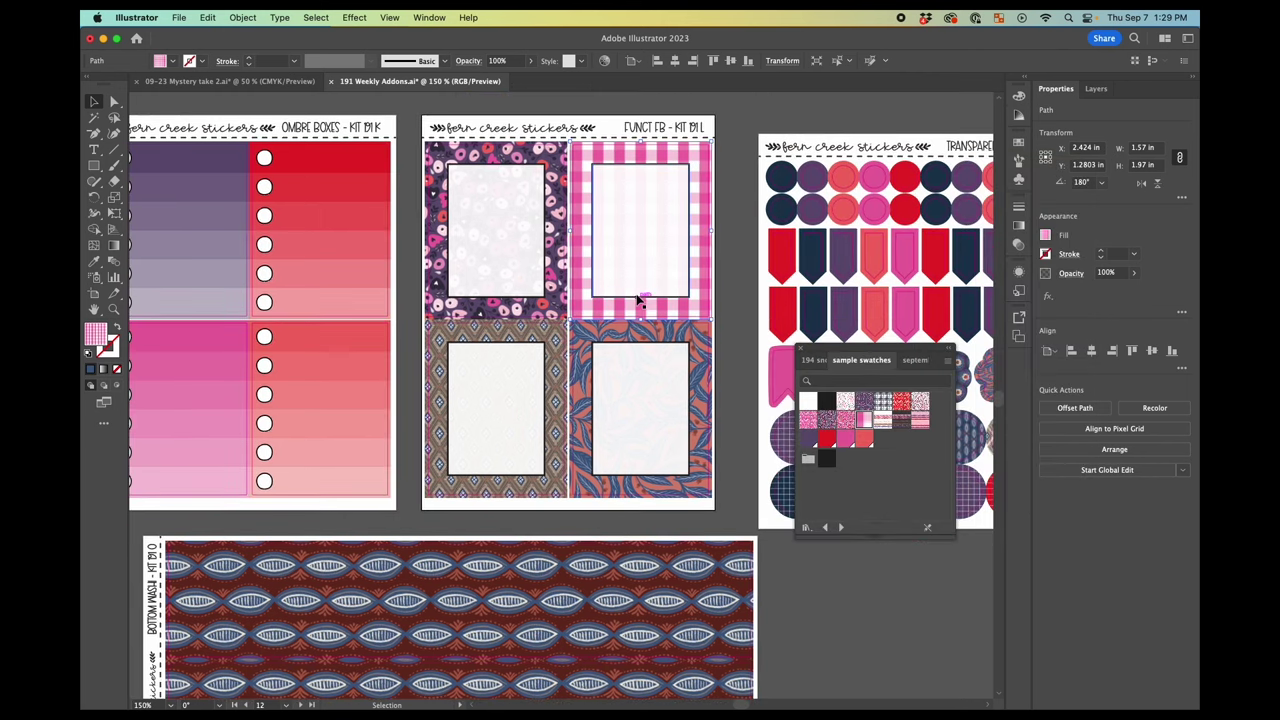
{"action": "key", "text": "super+shift+a"}
{"action": "key", "text": "super+minus"}
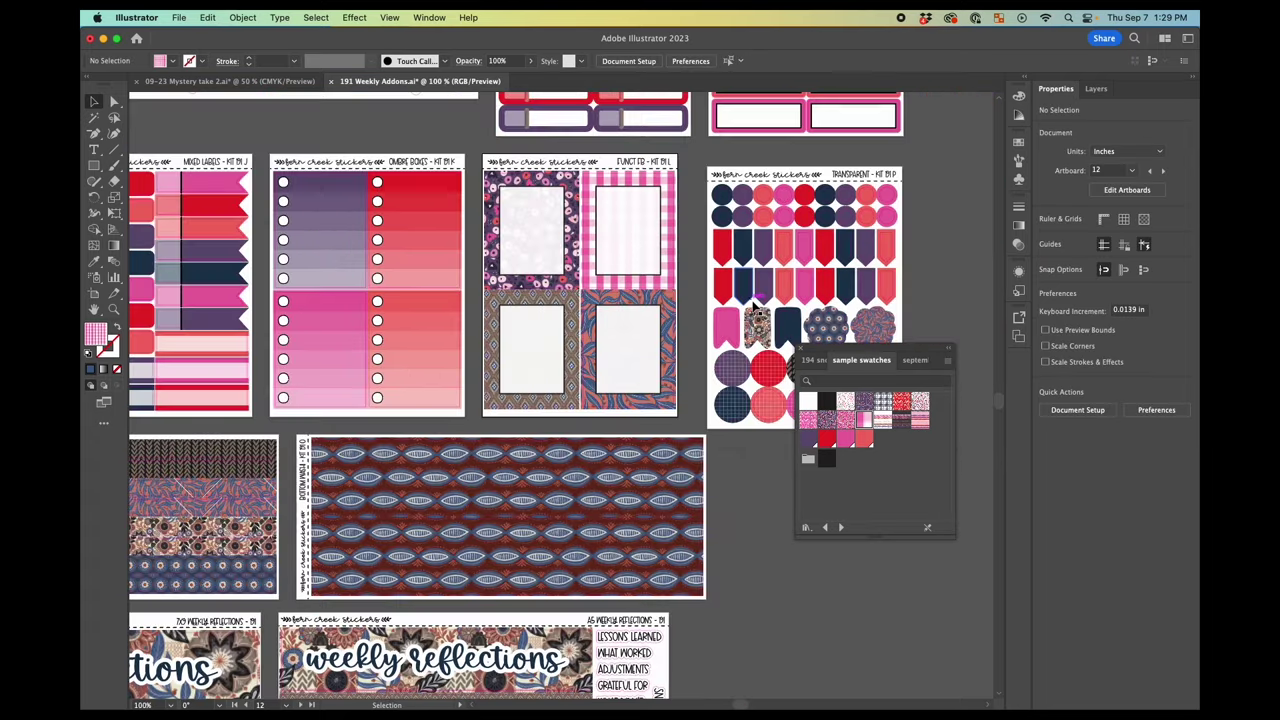
{"action": "scroll", "coordinate": [755, 307], "scroll_direction": "up", "scroll_amount": 5}
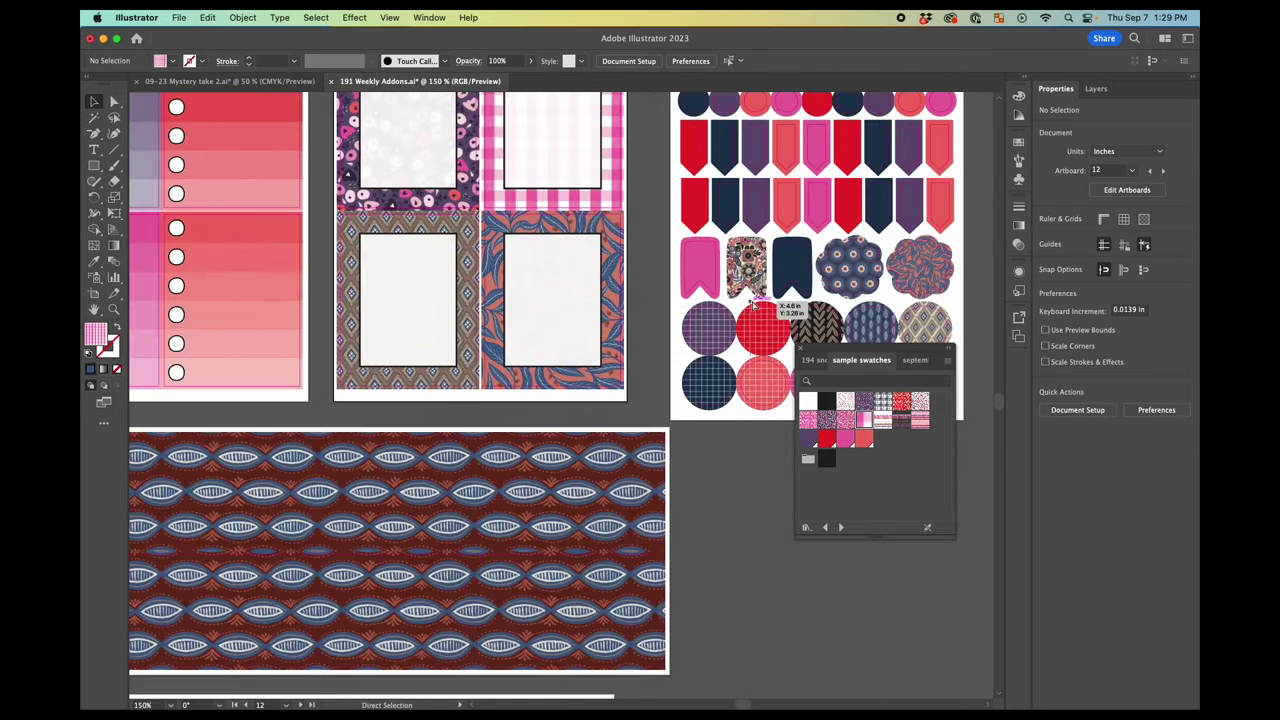
{"action": "scroll", "coordinate": [755, 307], "scroll_direction": "up", "scroll_amount": 3}
{"action": "scroll", "coordinate": [755, 307], "scroll_direction": "left", "scroll_amount": 2}
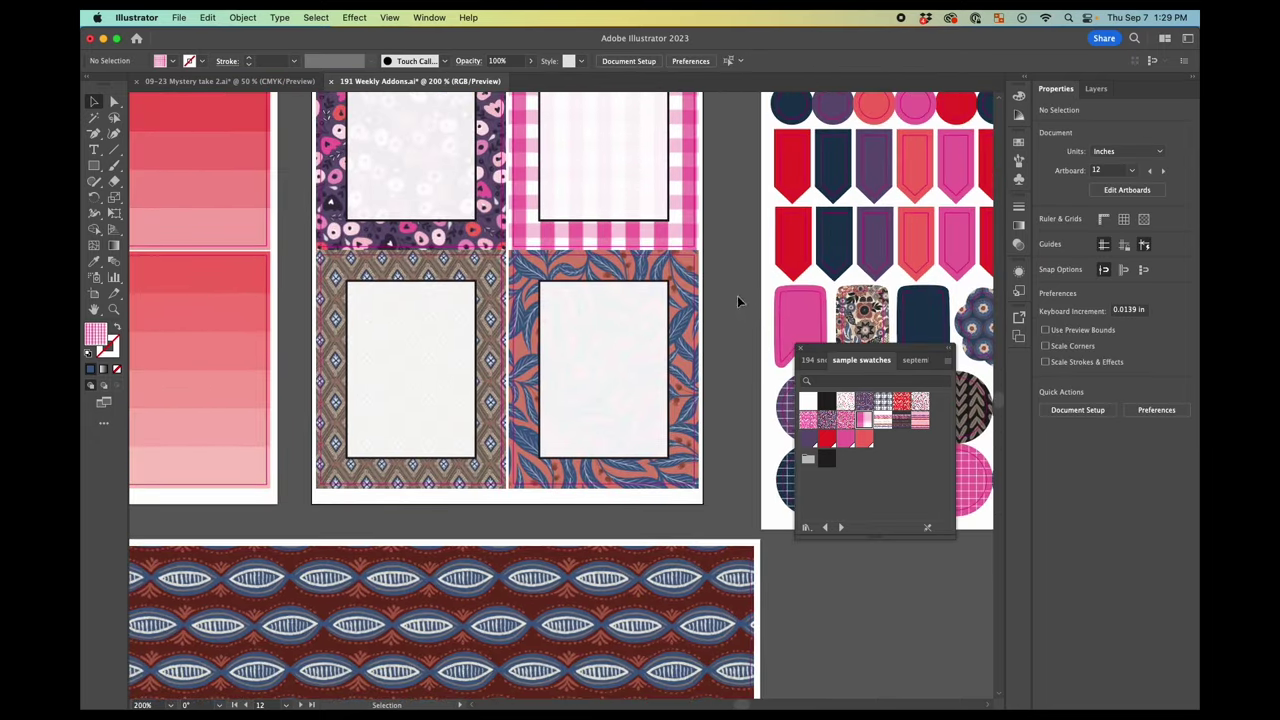
{"action": "left_click", "coordinate": [701, 295]}
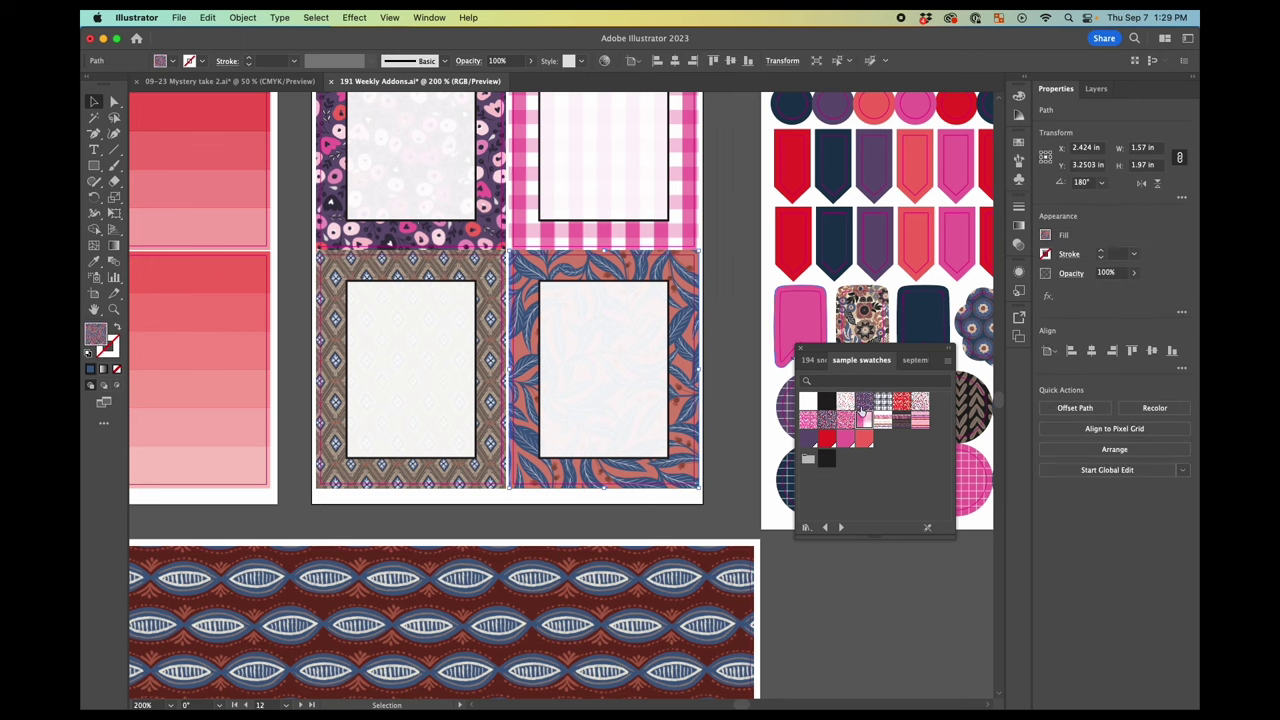
{"action": "left_click", "coordinate": [864, 401]}
Undo the accidental move of the purple dotted box with Cmd+Z
{"action": "scroll", "coordinate": [736, 344], "scroll_direction": "down", "scroll_amount": 2}
{"action": "scroll", "coordinate": [736, 344], "scroll_direction": "right", "scroll_amount": 2}
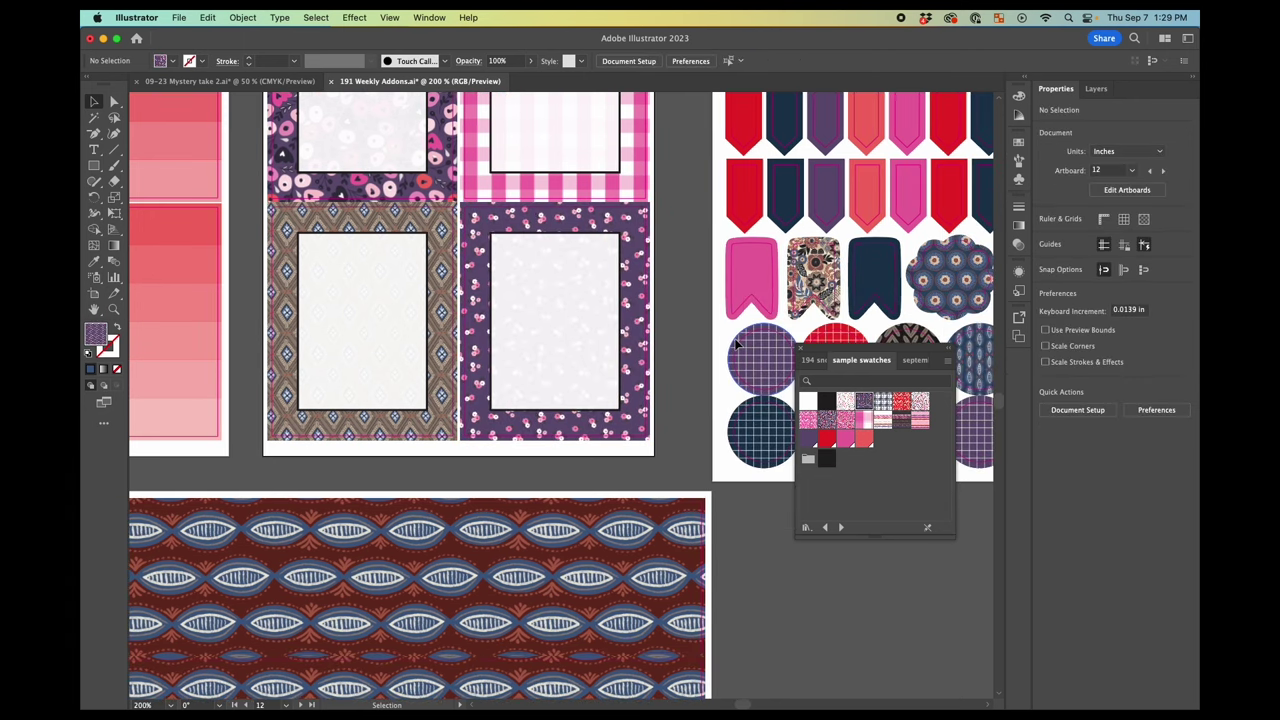
{"action": "left_click_drag", "start_coordinate": [636, 331], "coordinate": [694, 364]}
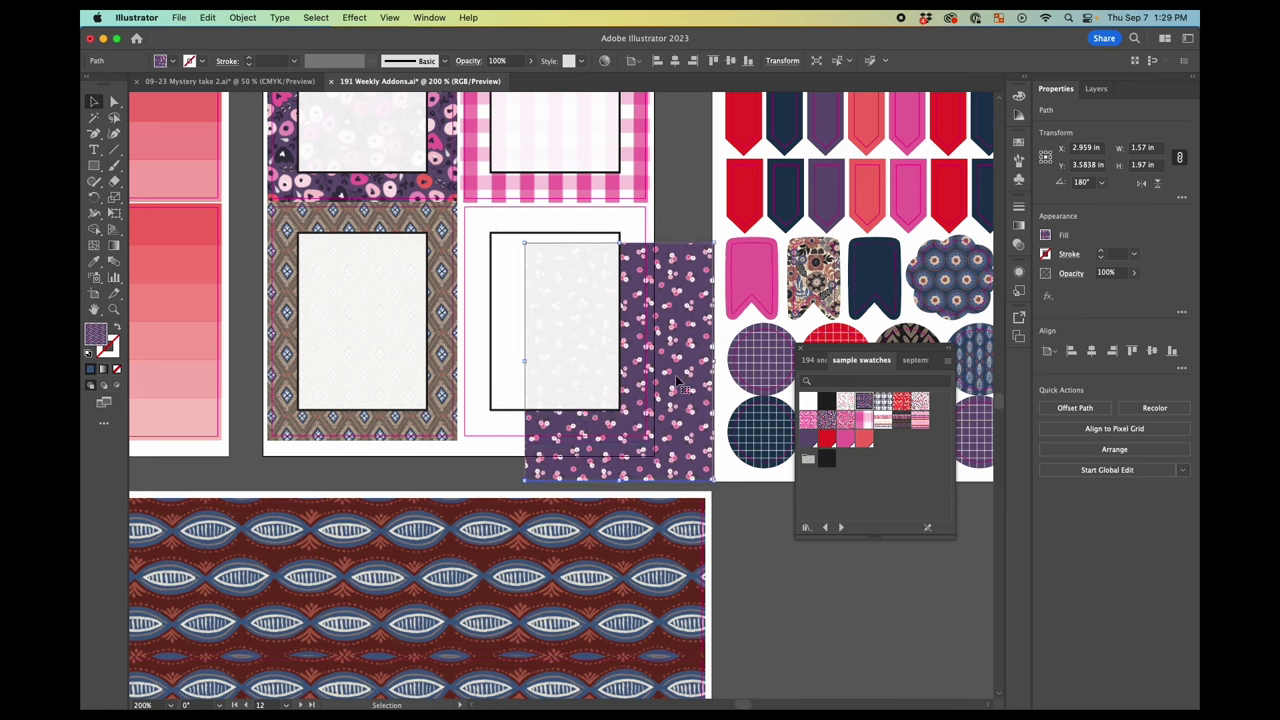
{"action": "key", "text": "super+z"}
Uncheck Transform Pattern Tiles in the General preferences and confirm
{"action": "left_click", "coordinate": [184, 17]}
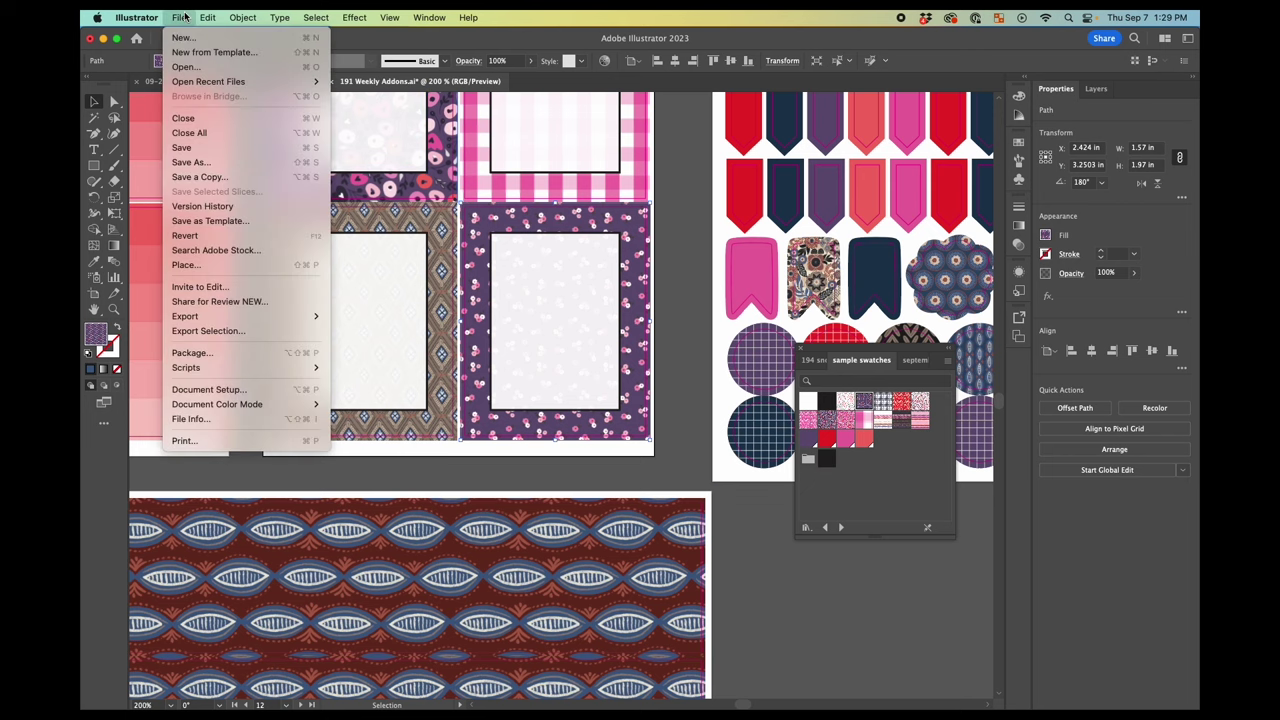
{"action": "mouse_move", "coordinate": [136, 17]}
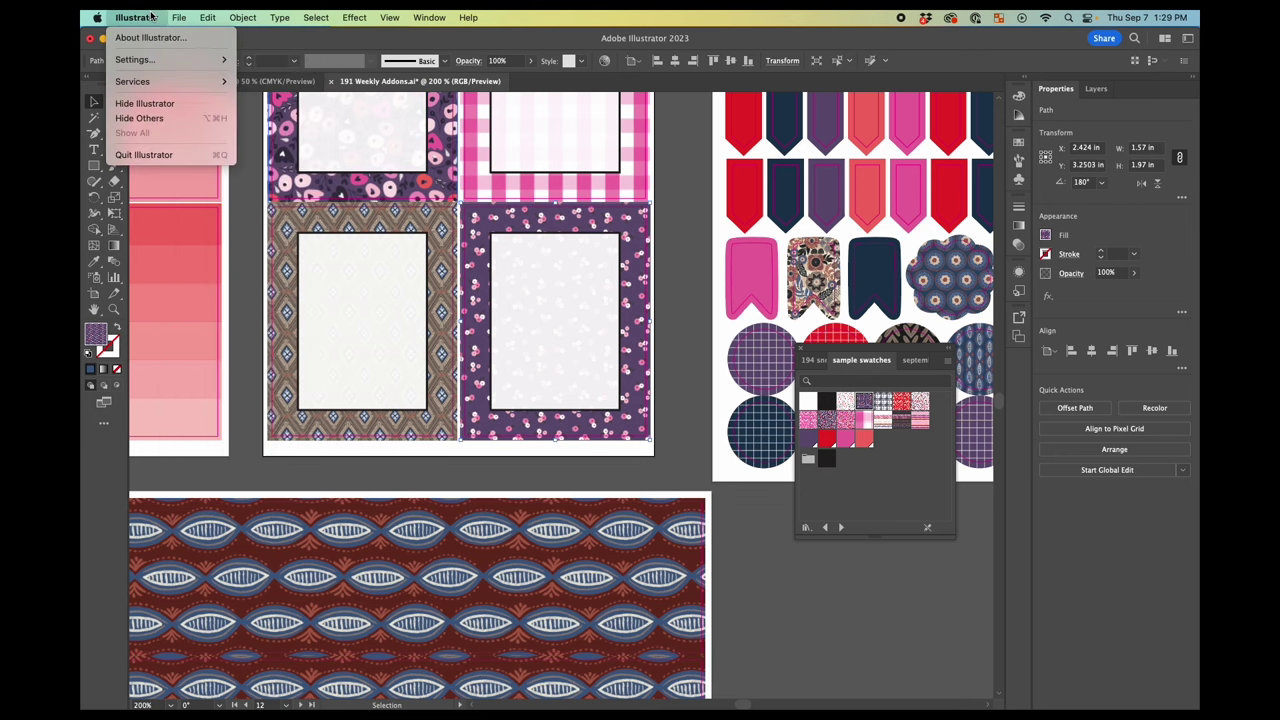
{"action": "mouse_move", "coordinate": [143, 54]}
{"action": "left_click", "coordinate": [260, 58]}
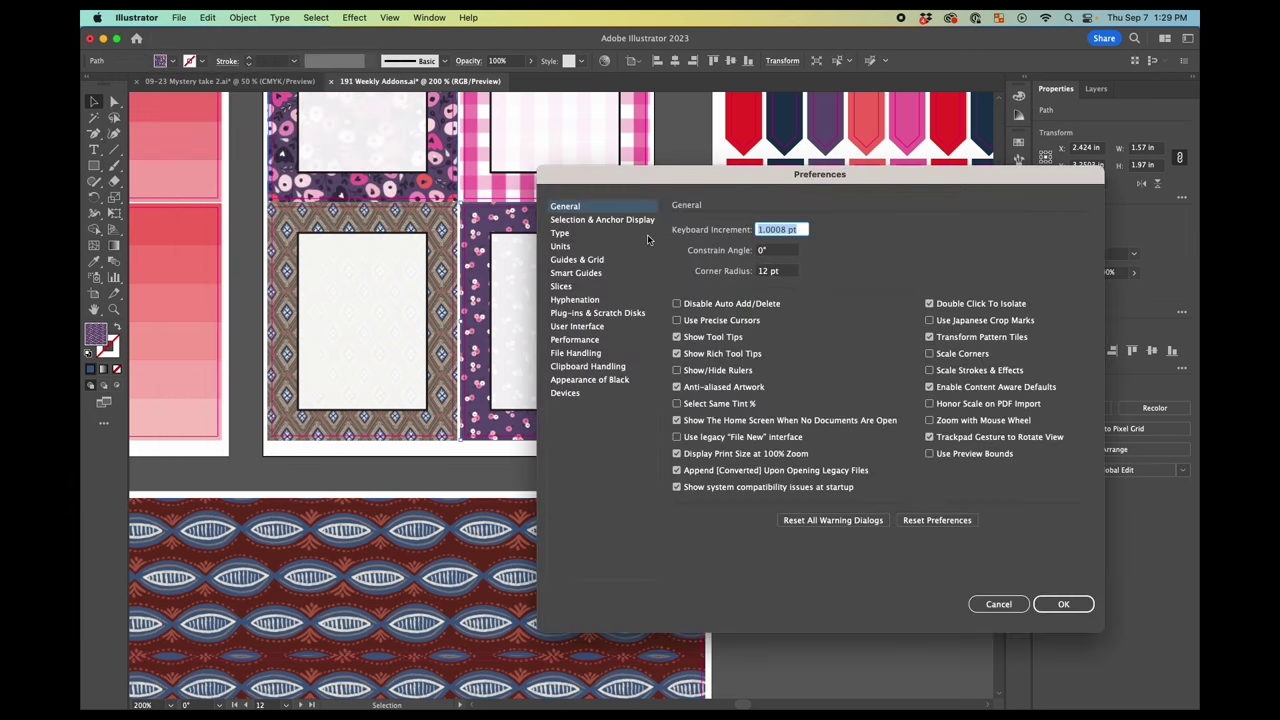
{"action": "left_click", "coordinate": [940, 342]}
{"action": "left_click", "coordinate": [1079, 604]}
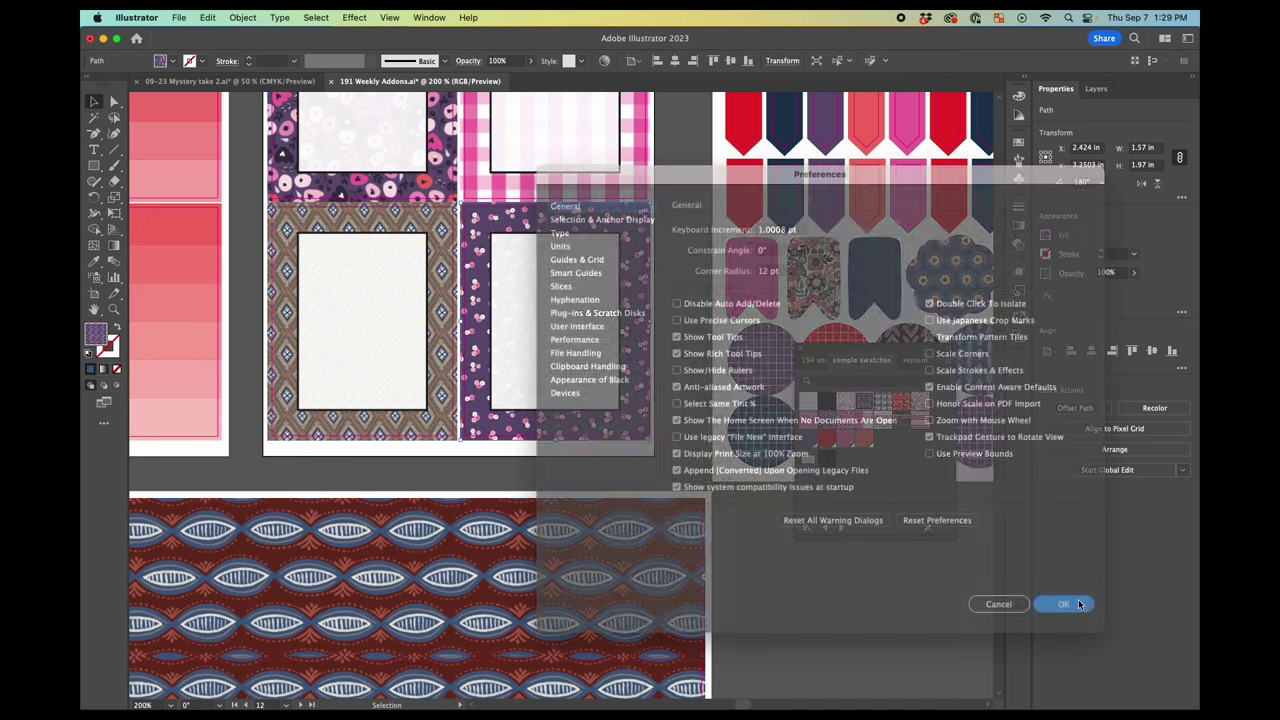
Nudge the purple floral frame piece slightly right, then scroll to the Bottom Washi artboard
{"action": "mouse_move", "coordinate": [655, 336]}
{"action": "left_mouse_down"}
{"action": "mouse_move", "coordinate": [705, 342]}
{"action": "mouse_move", "coordinate": [708, 402]}
{"action": "mouse_move", "coordinate": [766, 391]}
{"action": "mouse_move", "coordinate": [778, 361]}
{"action": "mouse_move", "coordinate": [640, 331]}
{"action": "left_mouse_up"}
{"action": "scroll", "coordinate": [686, 343], "scroll_direction": "down", "scroll_amount": 2}
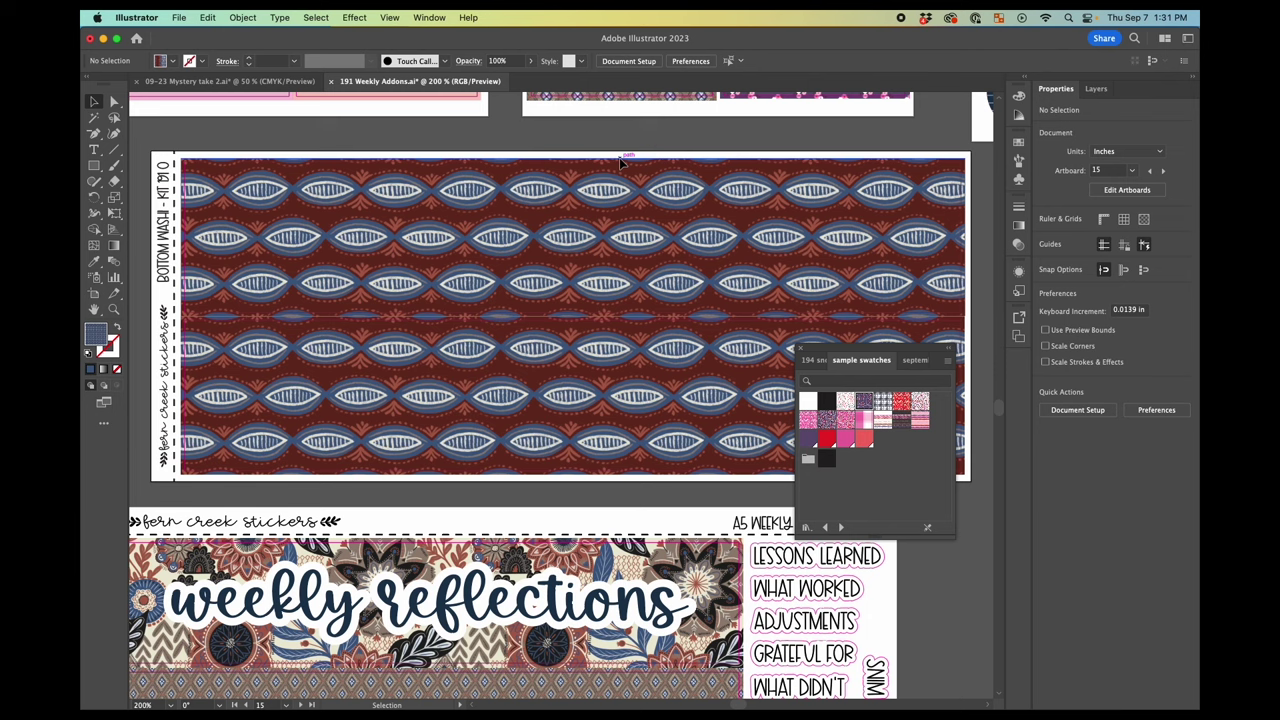
{"action": "scroll", "coordinate": [620, 163], "scroll_direction": "left", "scroll_amount": 1}
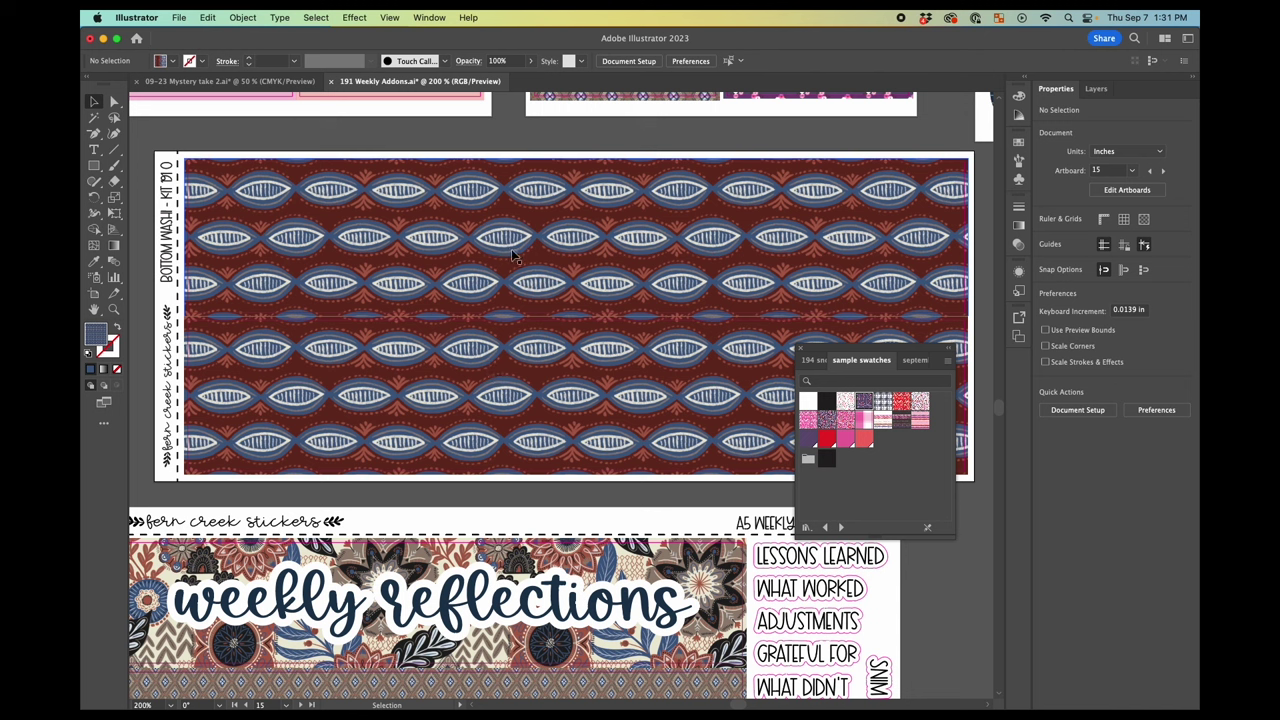
Fill both washi strip rectangles with the purple floral pattern
{"action": "left_click", "coordinate": [466, 262]}
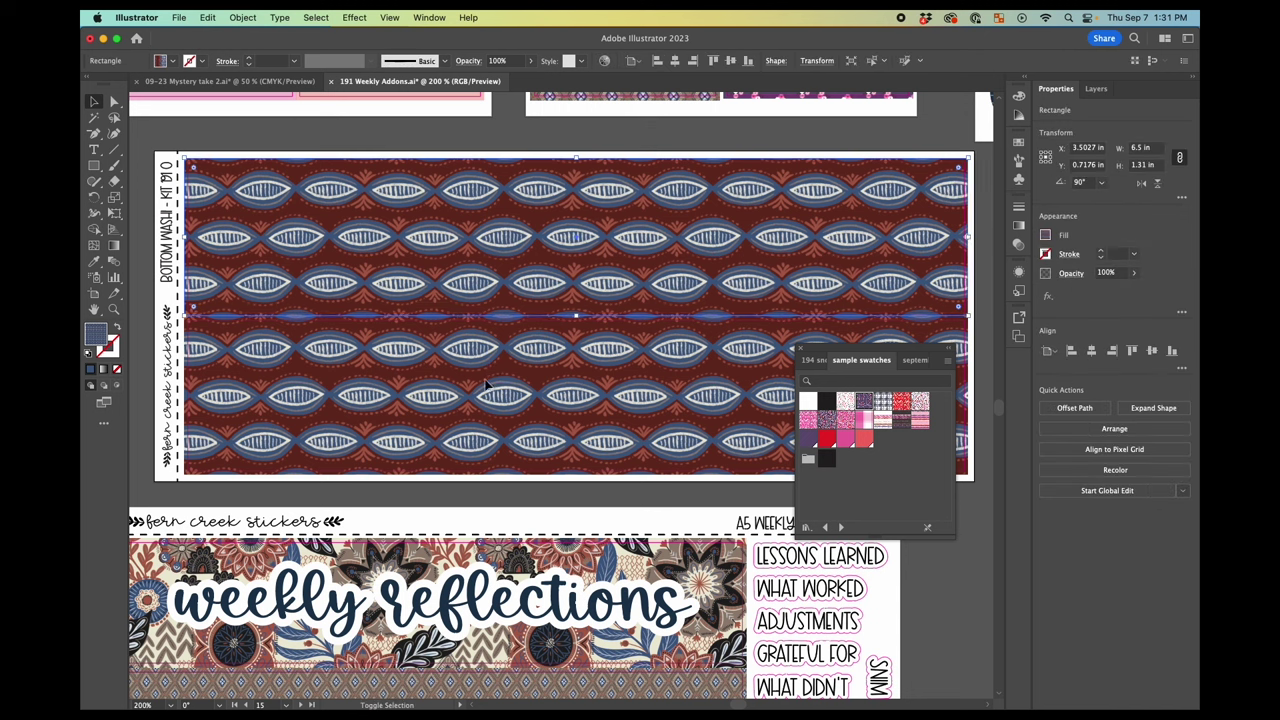
{"action": "left_click", "coordinate": [486, 383], "text": "shift"}
{"action": "left_click", "coordinate": [828, 420]}
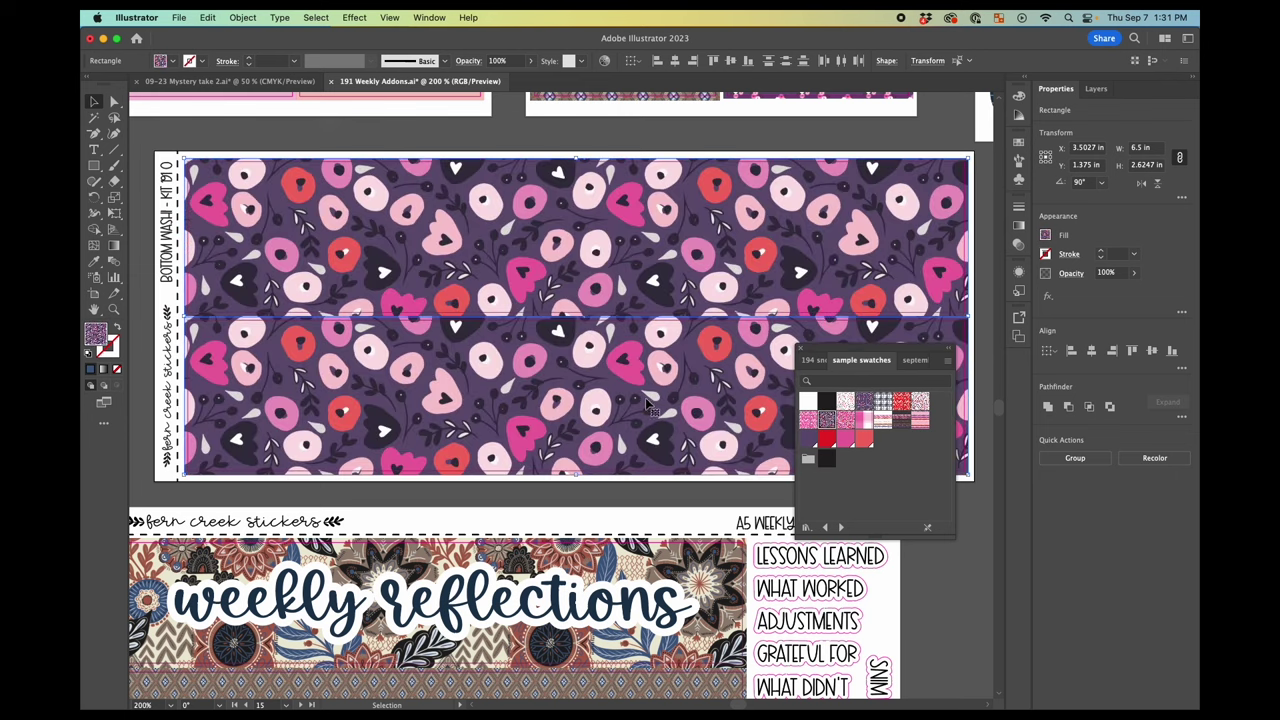
Remove the top duplicate rectangle, move the remaining one up to the strip's top, and deselect
{"action": "left_click", "coordinate": [526, 262]}
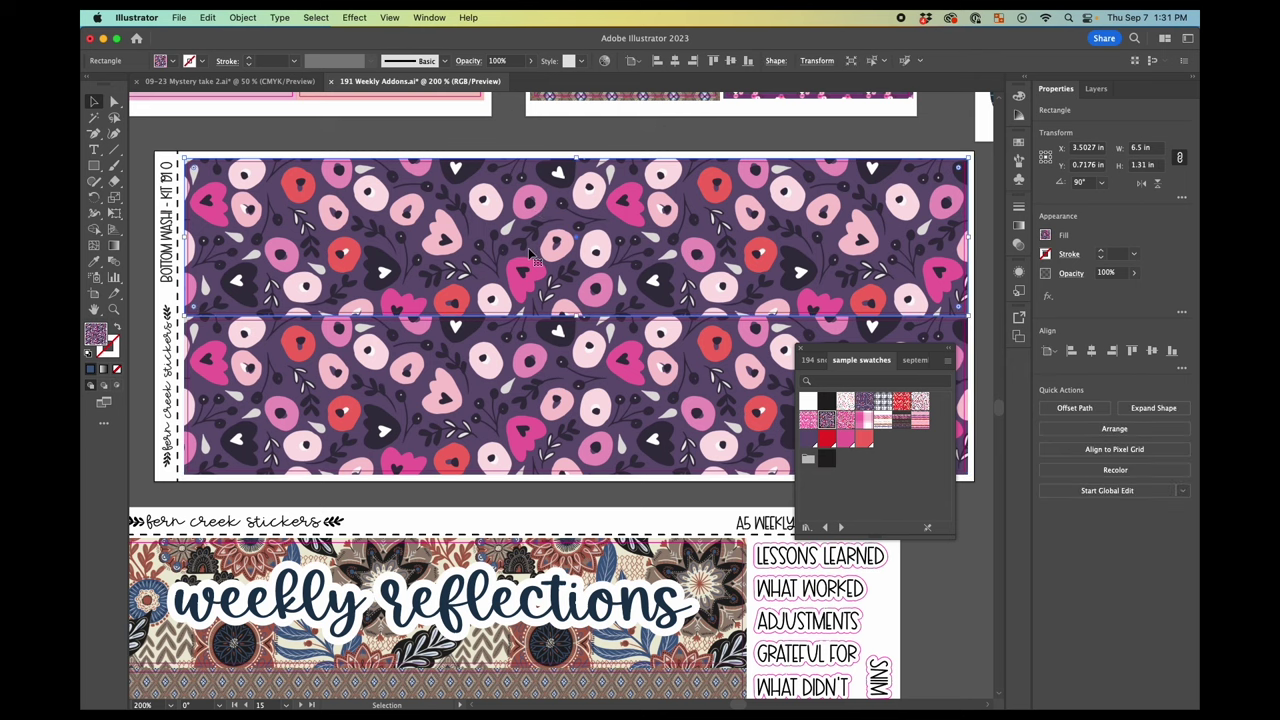
{"action": "key", "text": "super+z"}
{"action": "scroll", "coordinate": [529, 257], "scroll_direction": "up", "scroll_amount": 1}
{"action": "scroll", "coordinate": [509, 277], "scroll_direction": "right", "scroll_amount": 2}
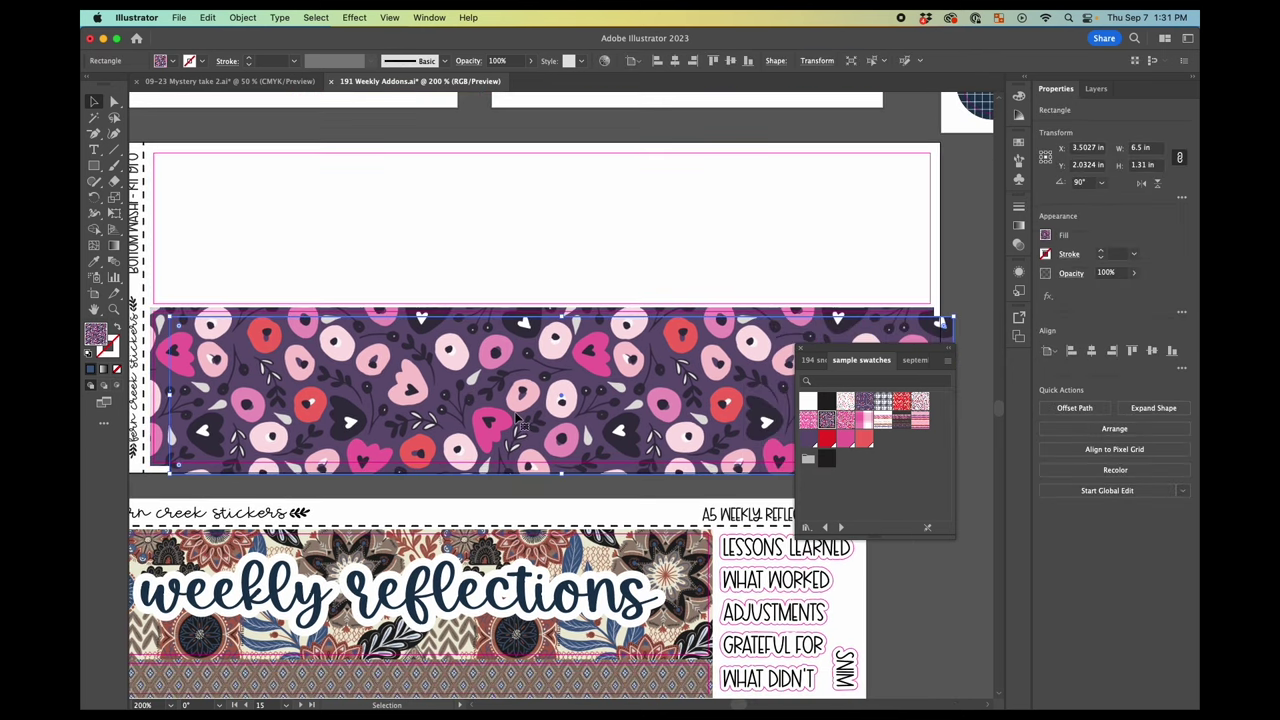
{"action": "left_click_drag", "start_coordinate": [517, 422], "coordinate": [477, 254]}
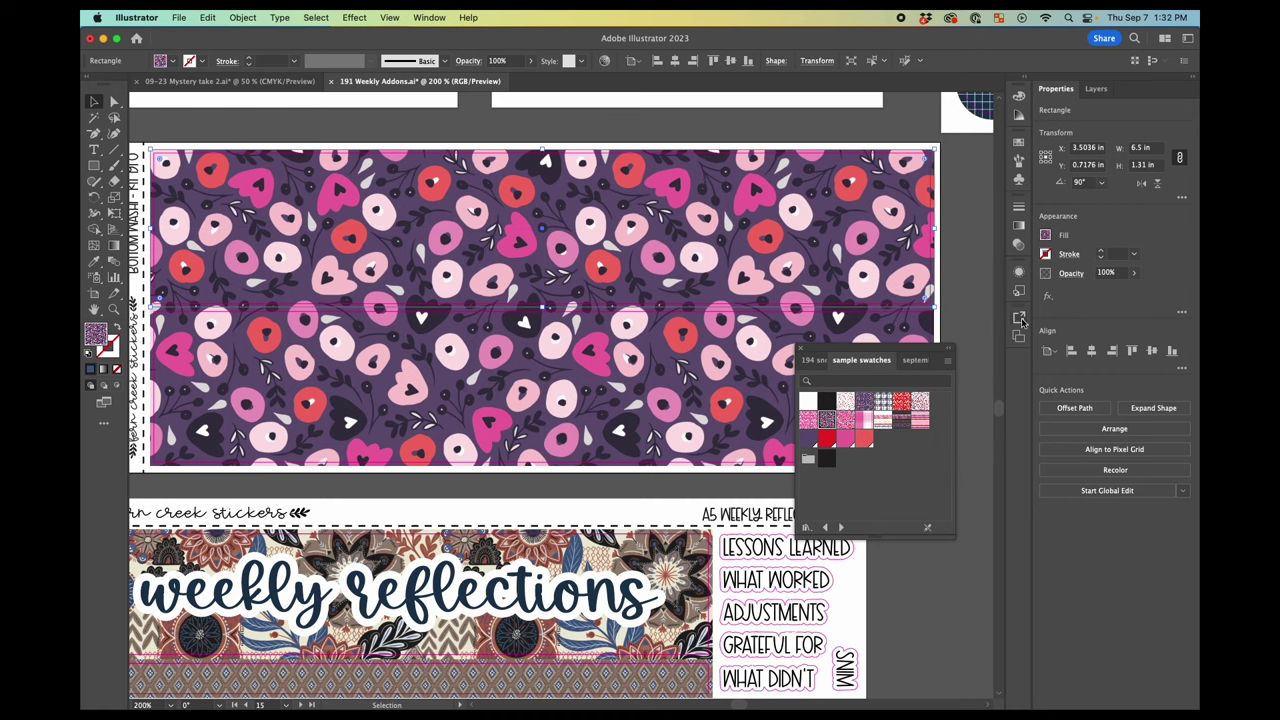
{"action": "scroll", "coordinate": [560, 400], "scroll_direction": "up", "scroll_amount": 5}
{"action": "scroll", "coordinate": [560, 400], "scroll_direction": "down", "scroll_amount": 2}
{"action": "scroll", "coordinate": [806, 446], "scroll_direction": "down", "scroll_amount": 2}
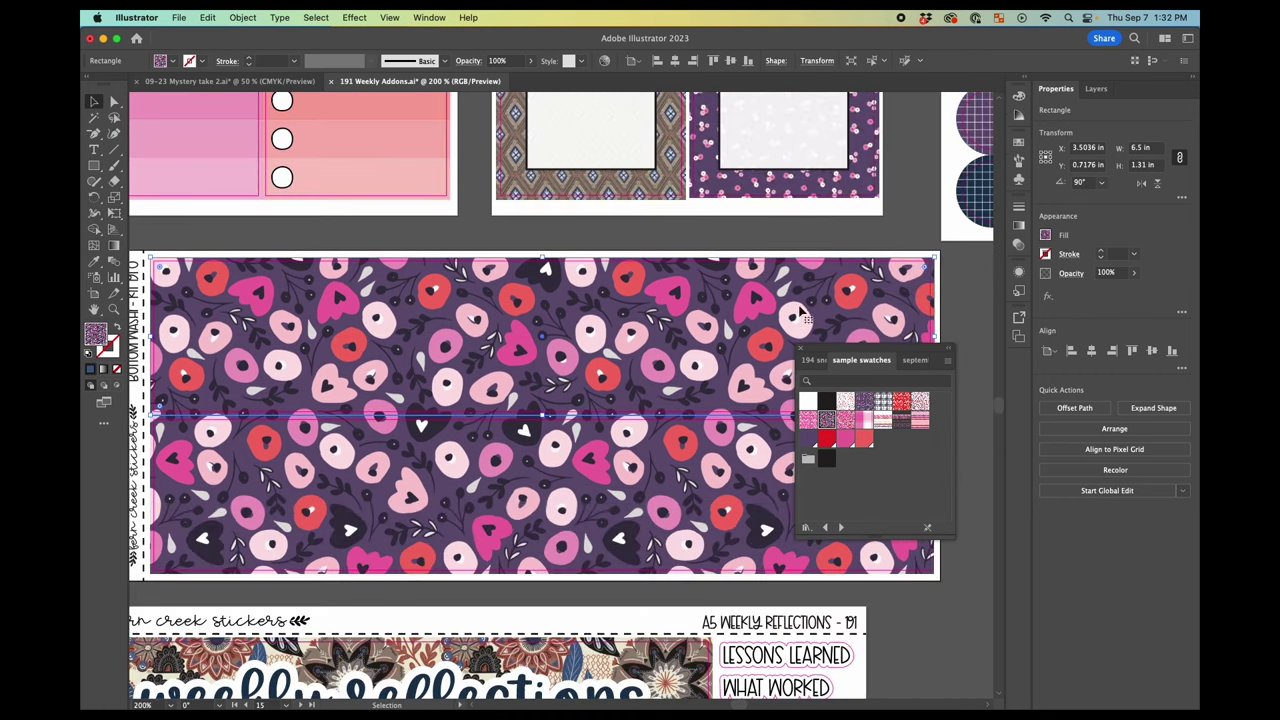
{"action": "key", "text": "super+shift+a"}
{"action": "scroll", "coordinate": [806, 446], "scroll_direction": "down", "scroll_amount": 1}
{"action": "scroll", "coordinate": [660, 385], "scroll_direction": "down", "scroll_amount": 1}
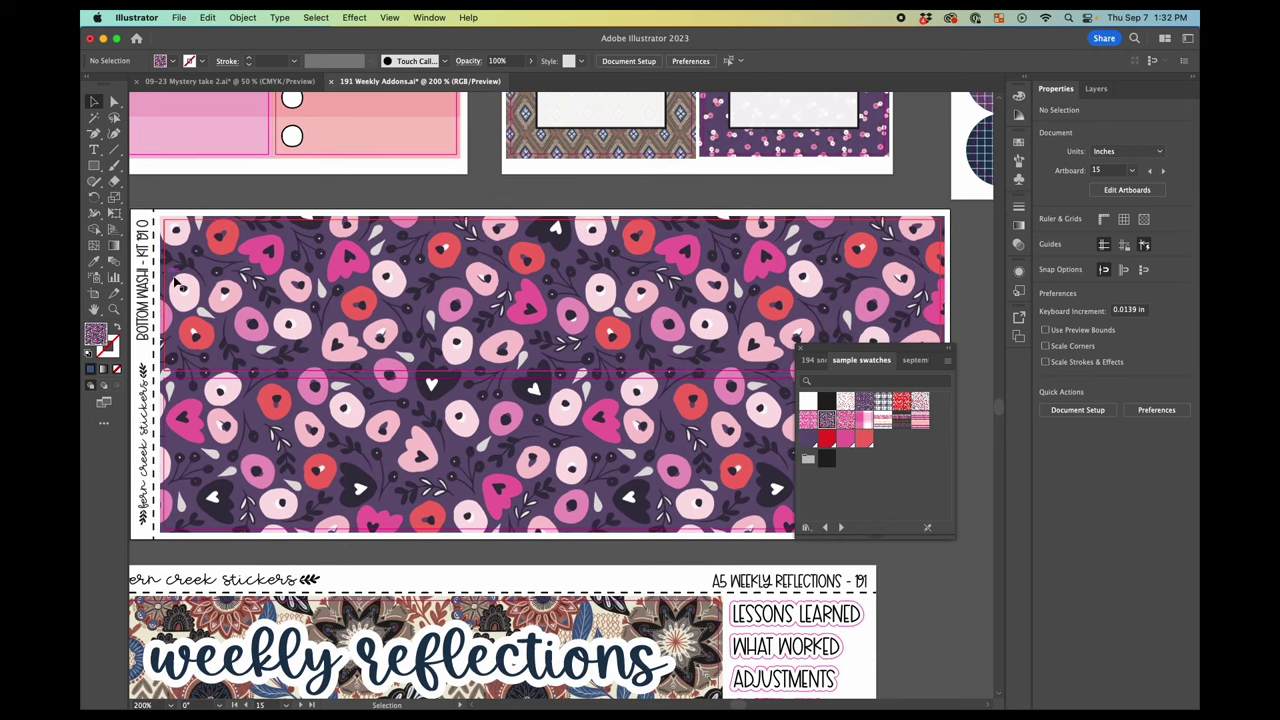
Try stripe and floral swatches on the washi strip, settling on the pink-and-red floral
{"action": "left_click", "coordinate": [930, 335]}
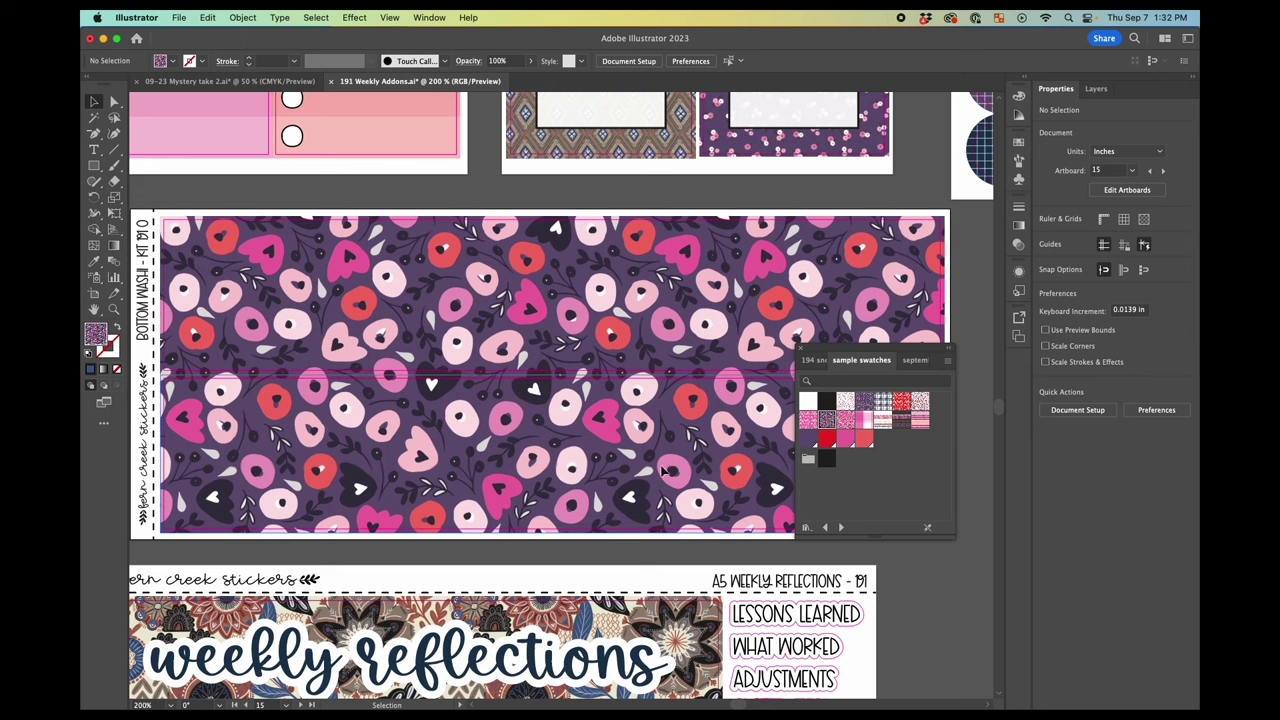
{"action": "left_click", "coordinate": [884, 421]}
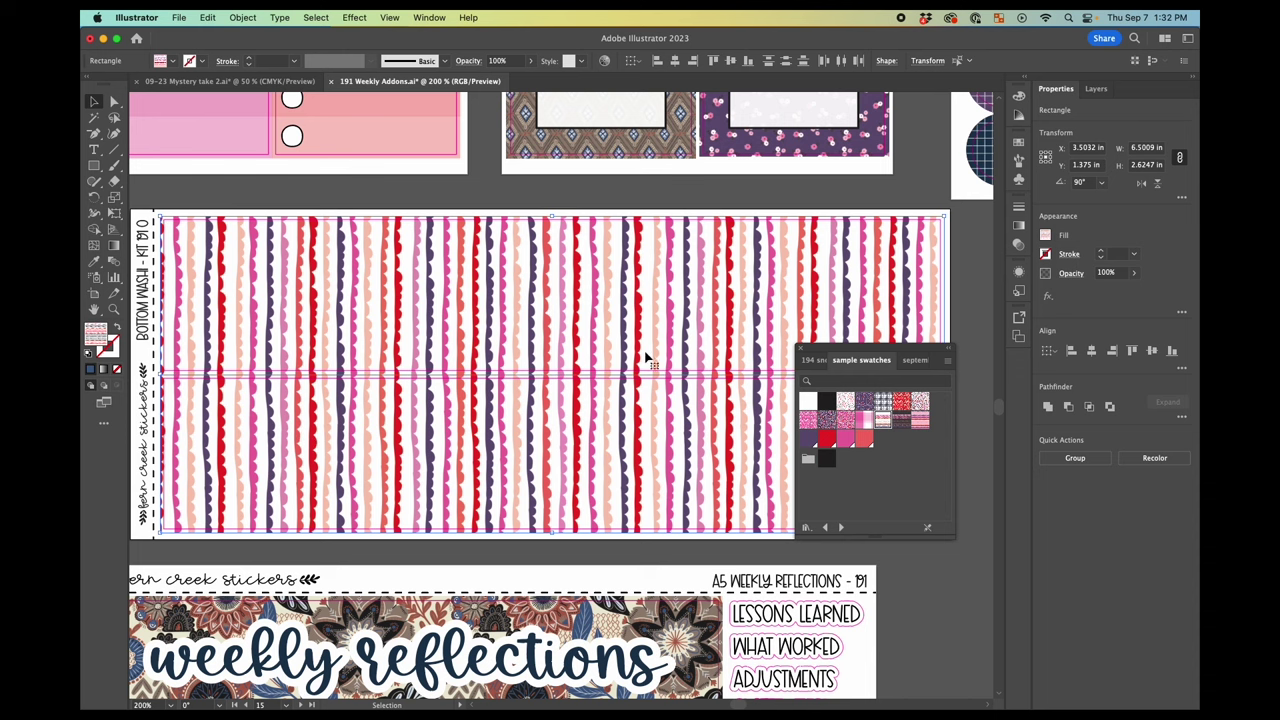
{"action": "left_click", "coordinate": [864, 402]}
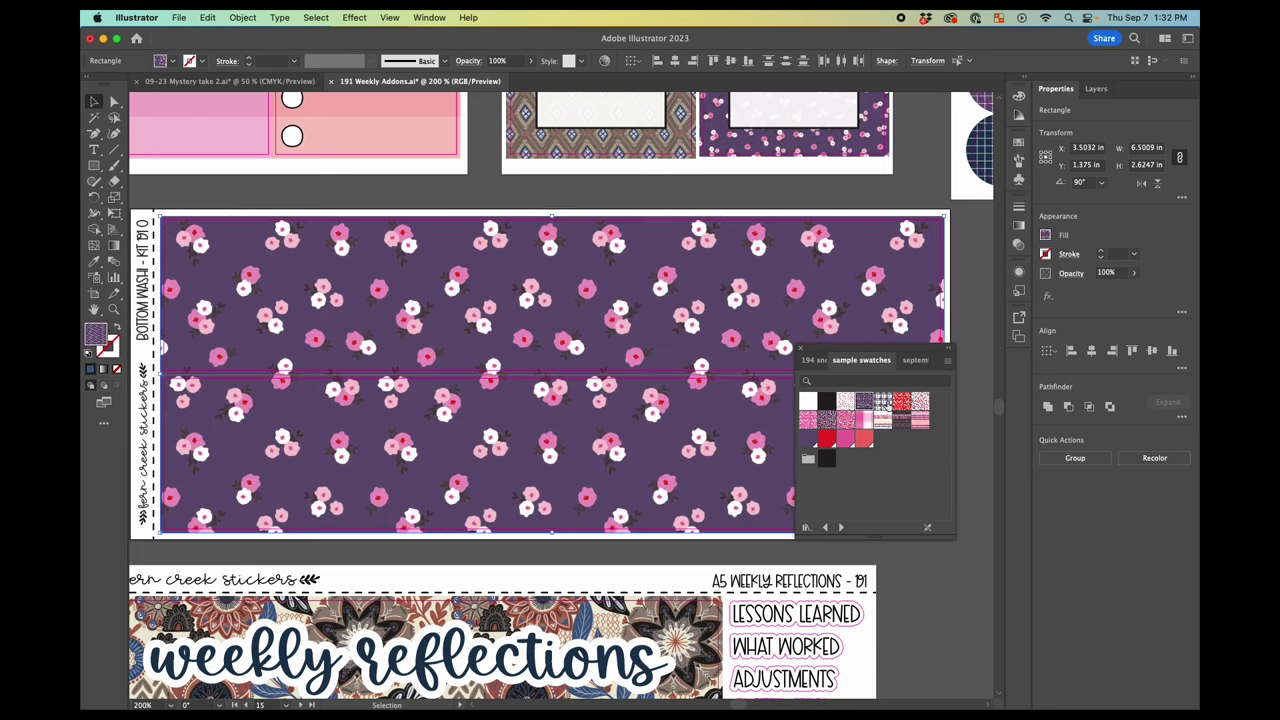
{"action": "left_click", "coordinate": [883, 401]}
{"action": "left_click", "coordinate": [902, 402]}
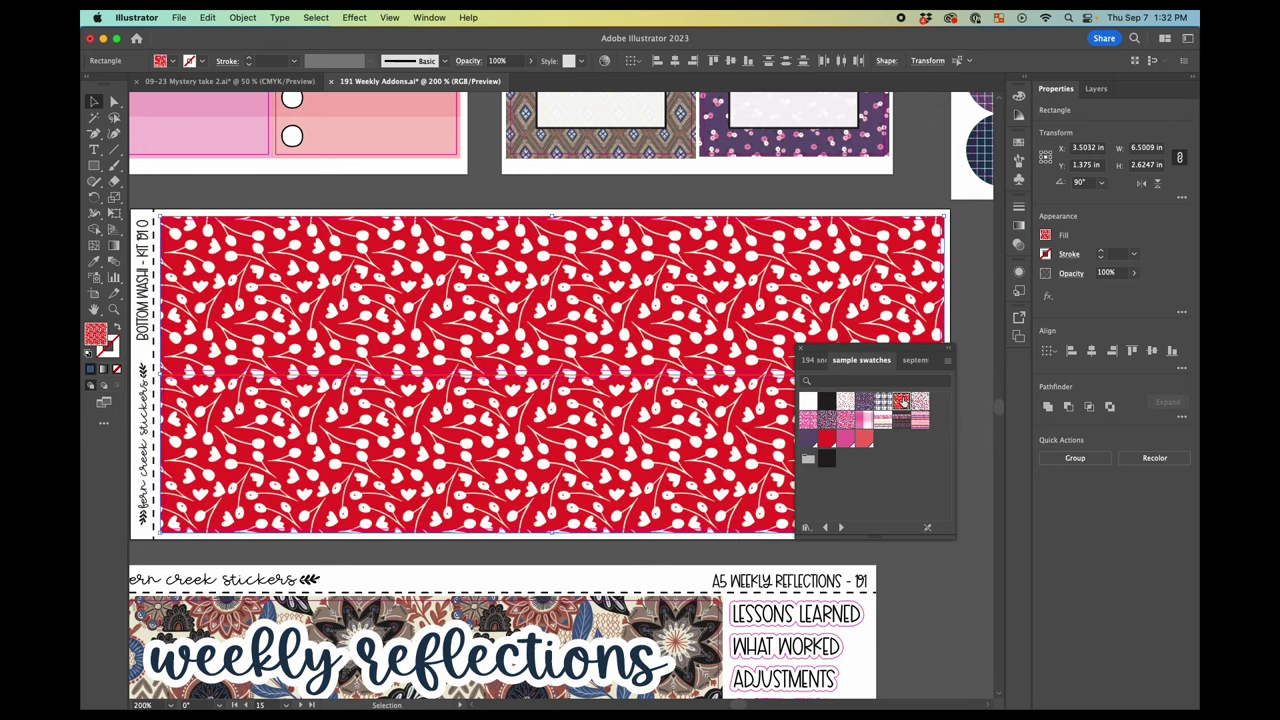
{"action": "left_click", "coordinate": [920, 402]}
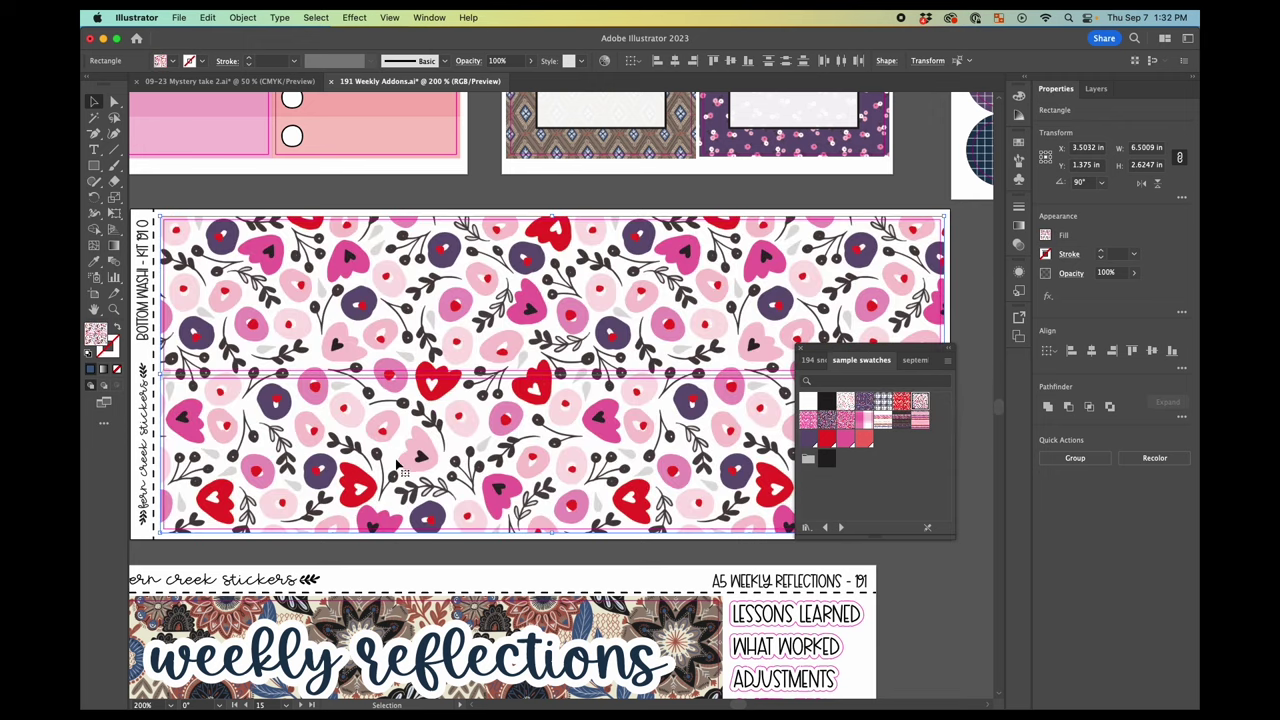
{"action": "key", "text": "super+shift+a"}
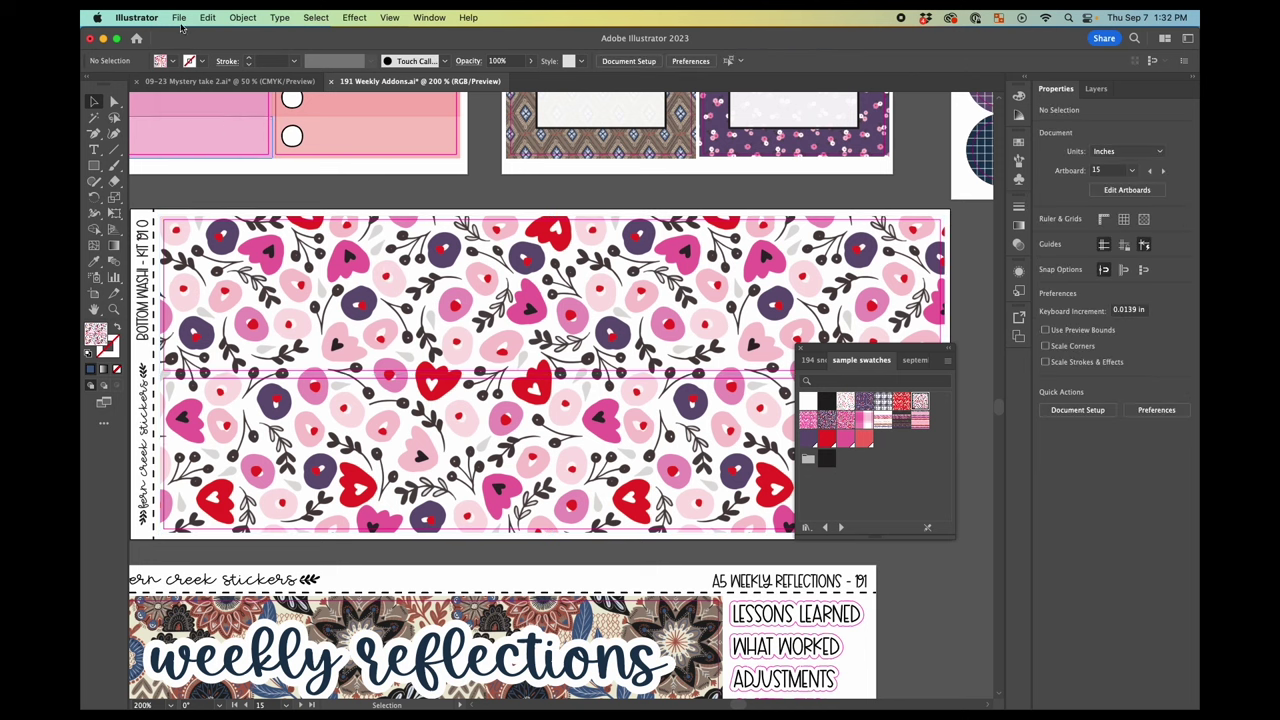
Re-check Transform Pattern Tiles in Illustrator's General settings and confirm
{"action": "left_click", "coordinate": [178, 17]}
{"action": "mouse_move", "coordinate": [137, 14]}
{"action": "mouse_move", "coordinate": [151, 62]}
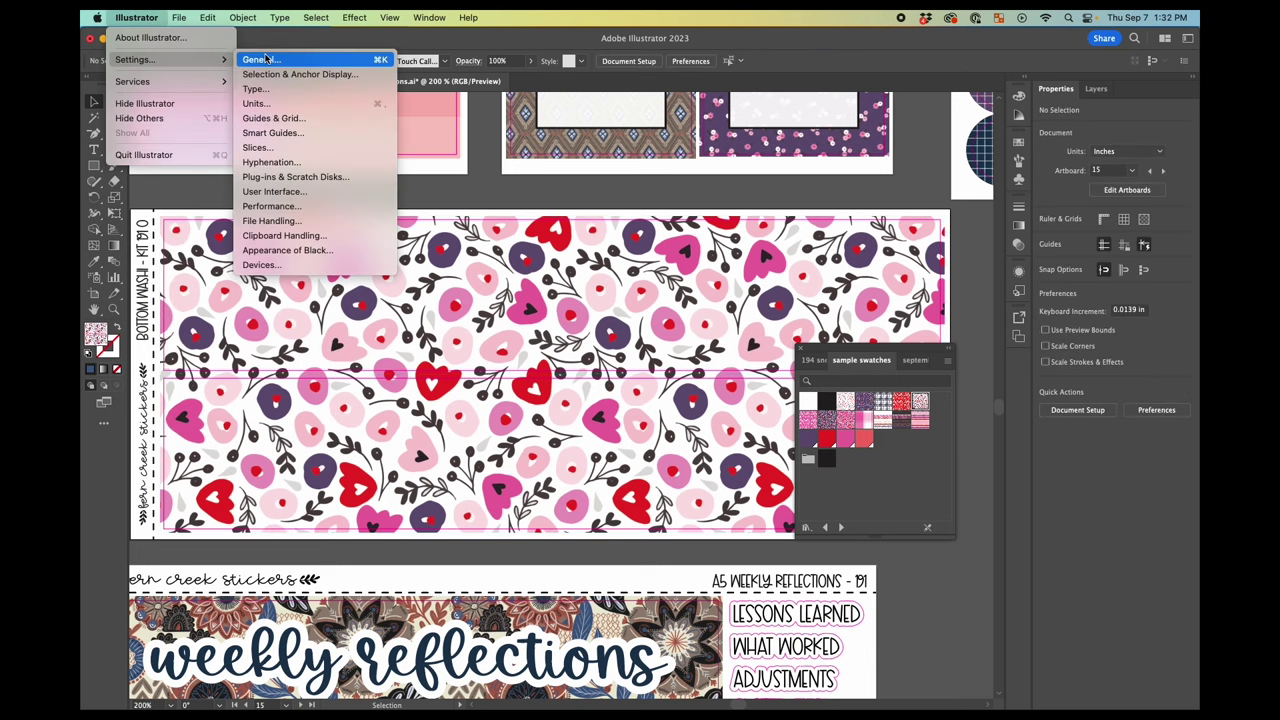
{"action": "left_click", "coordinate": [266, 60]}
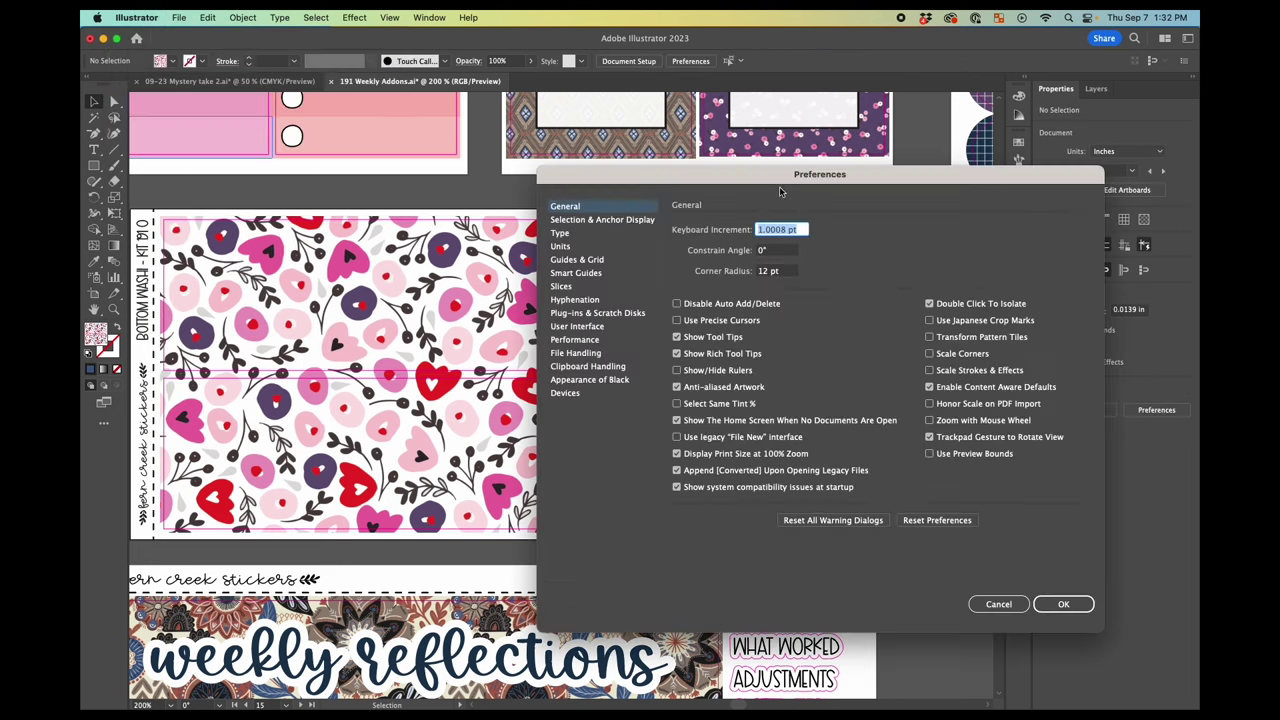
{"action": "left_click", "coordinate": [980, 339]}
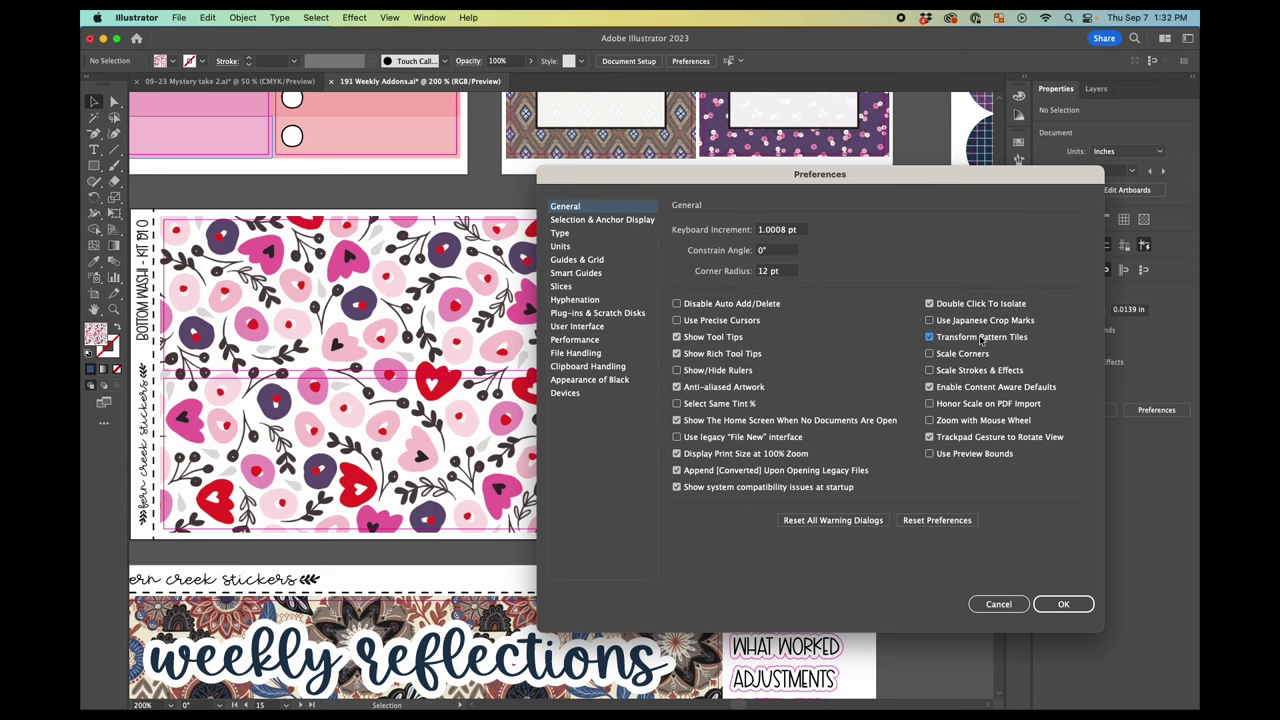
{"action": "left_click", "coordinate": [1073, 609]}
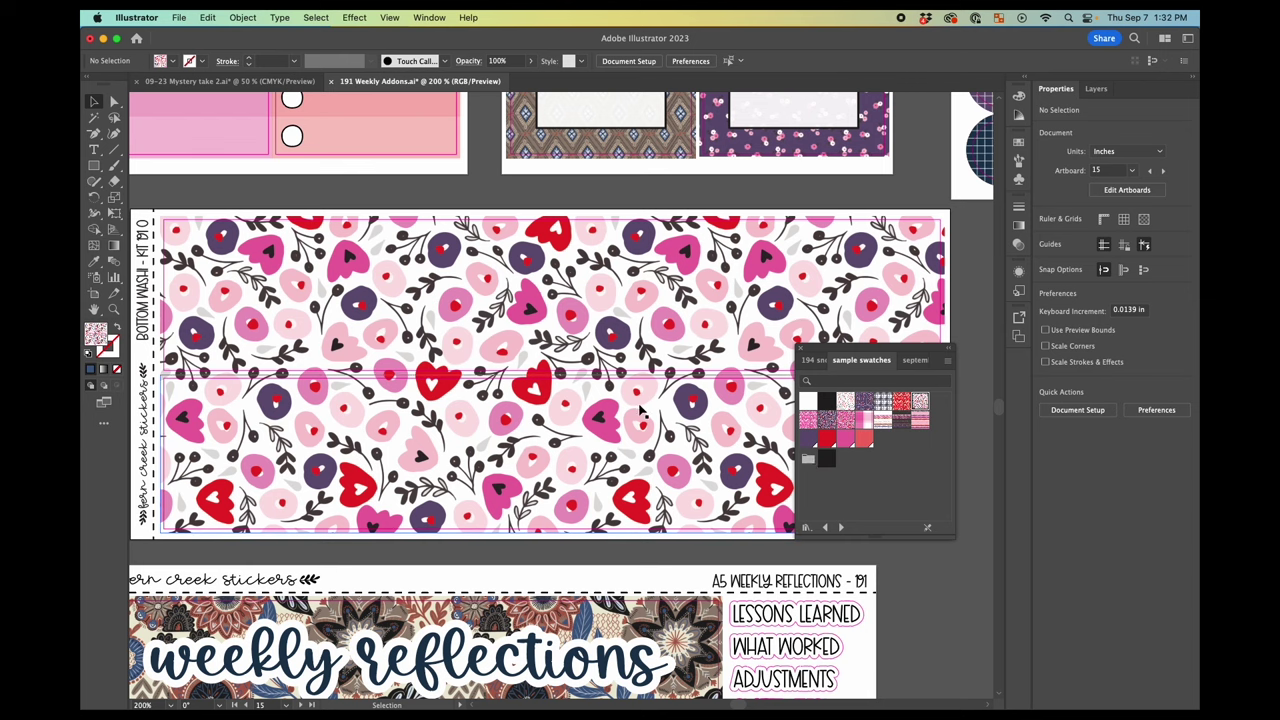
{"action": "scroll", "coordinate": [640, 408], "scroll_direction": "up", "scroll_amount": 2}
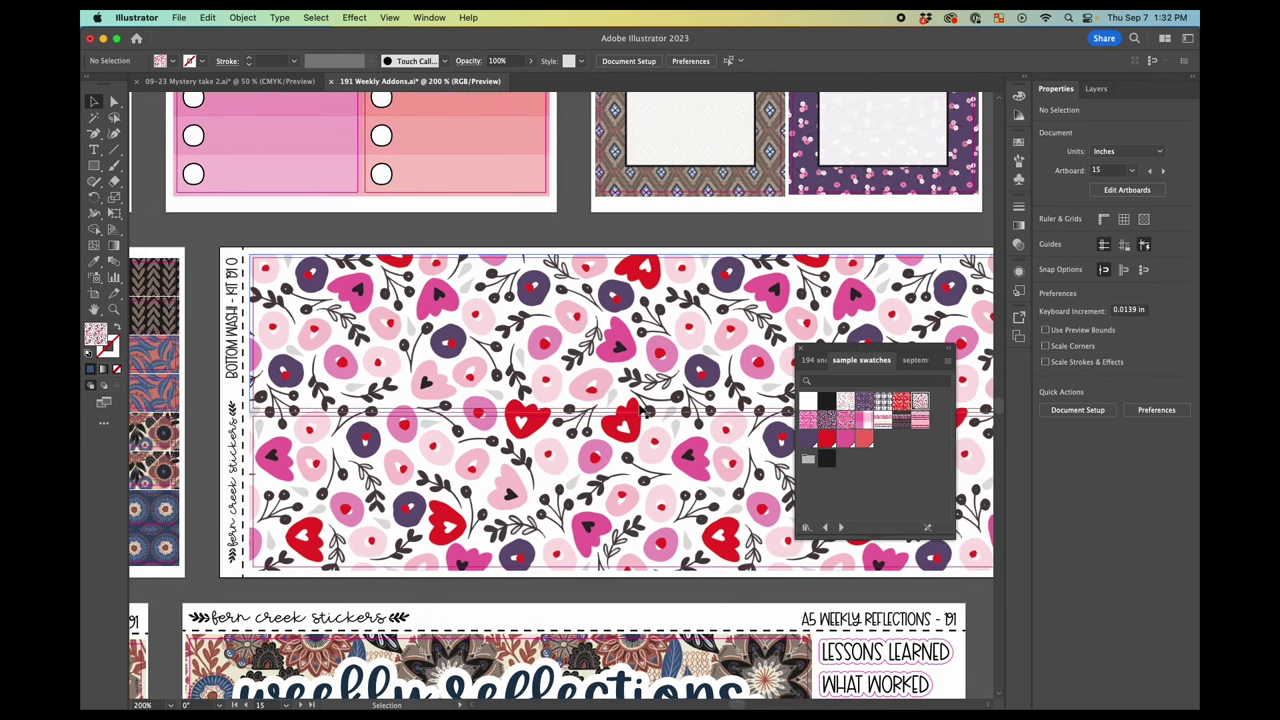
Zoom out with Cmd+minus and scroll to view all the sticker kit artboards
{"action": "scroll", "coordinate": [640, 405], "scroll_direction": "down", "scroll_amount": 1}
{"action": "key", "text": "super+minus"}
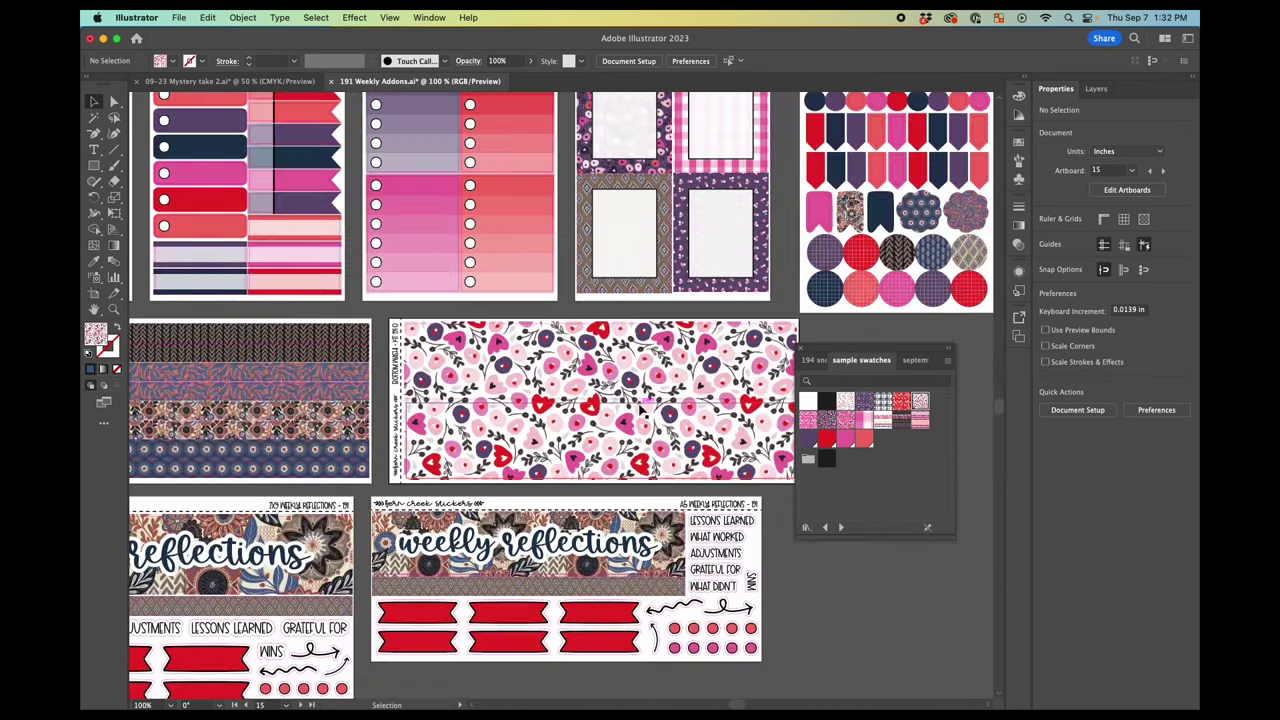
{"action": "scroll", "coordinate": [806, 446], "scroll_direction": "right", "scroll_amount": 2}
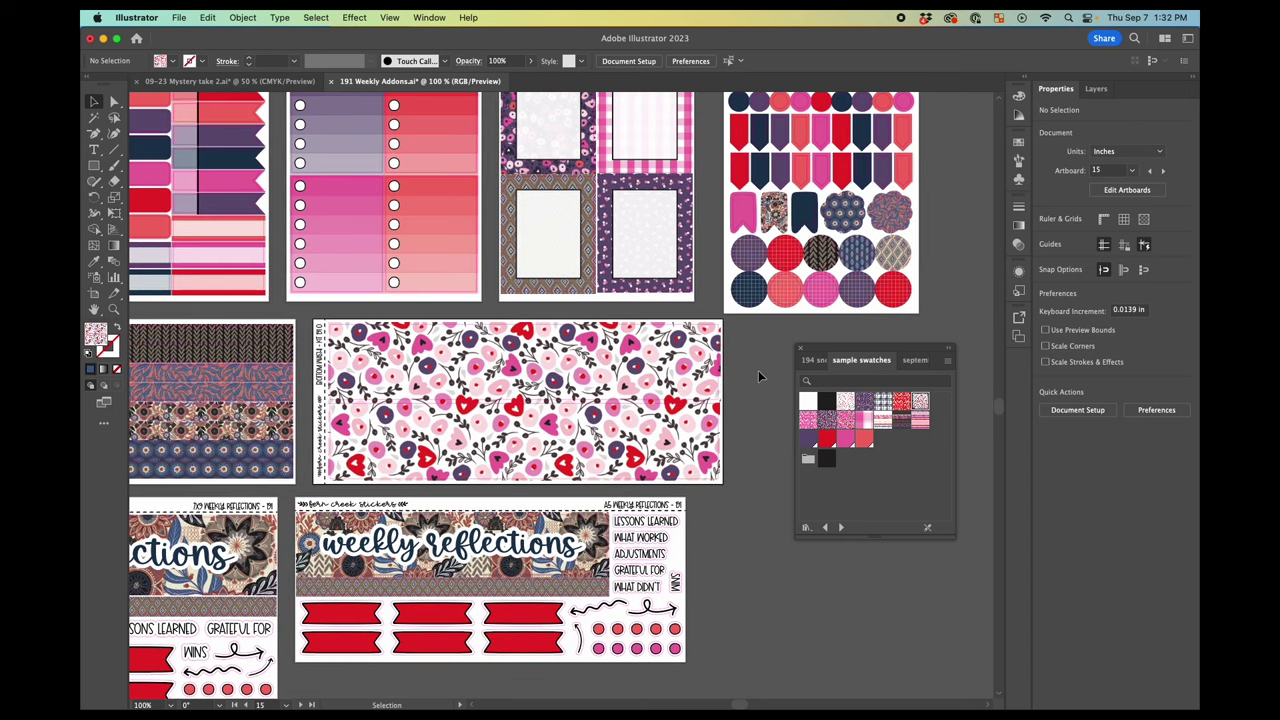
{"action": "scroll", "coordinate": [758, 370], "scroll_direction": "up", "scroll_amount": 2}
{"action": "scroll", "coordinate": [758, 370], "scroll_direction": "left", "scroll_amount": 2}
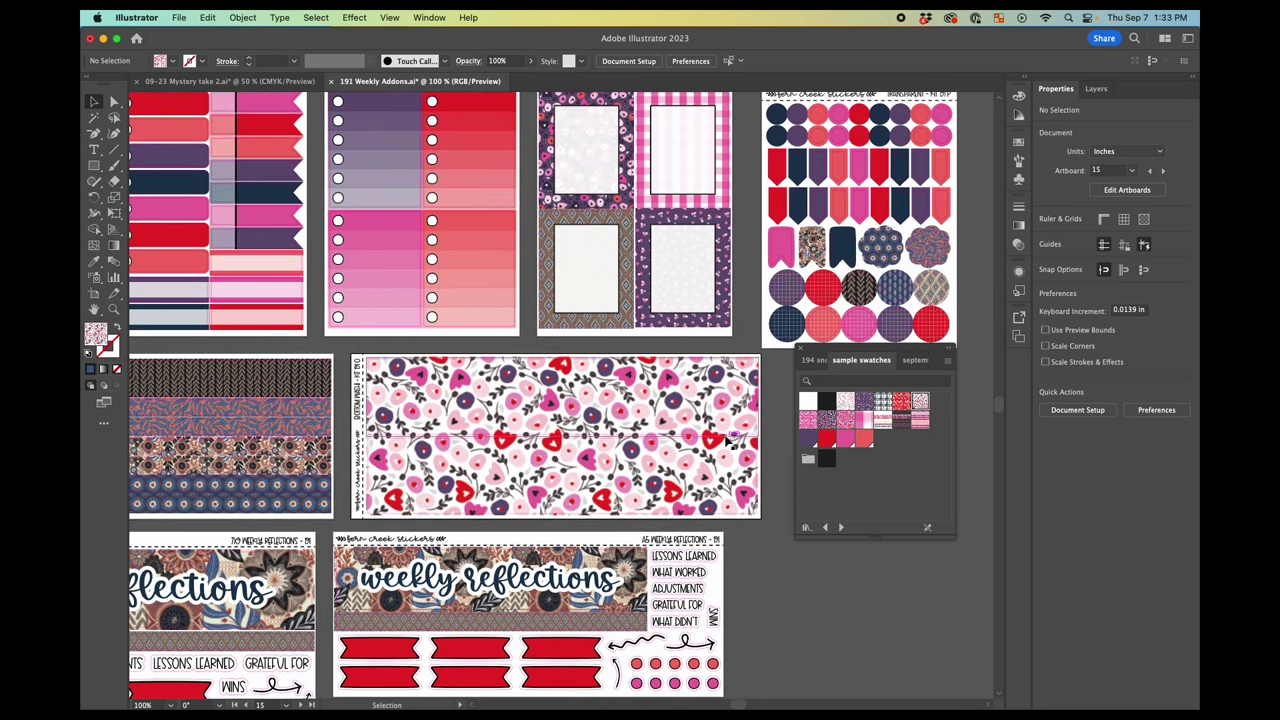